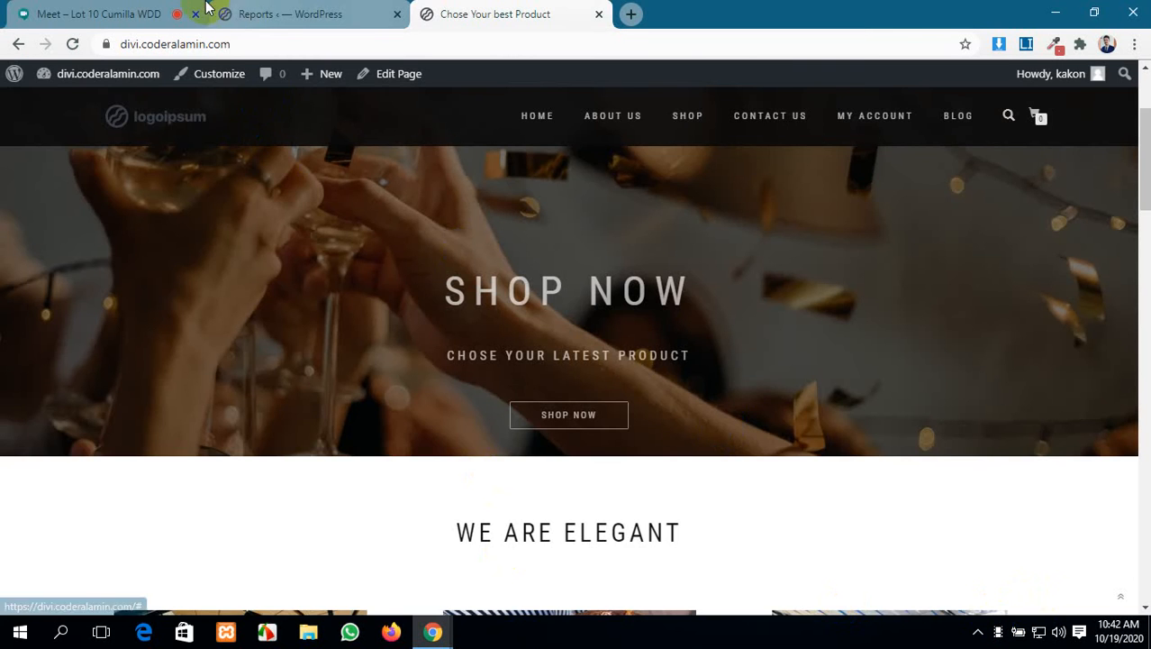
Switch to the WordPress admin tab, open the WooCommerce general settings and review the coupon and currency options
left_click(81, 13)
left_click(319, 14)
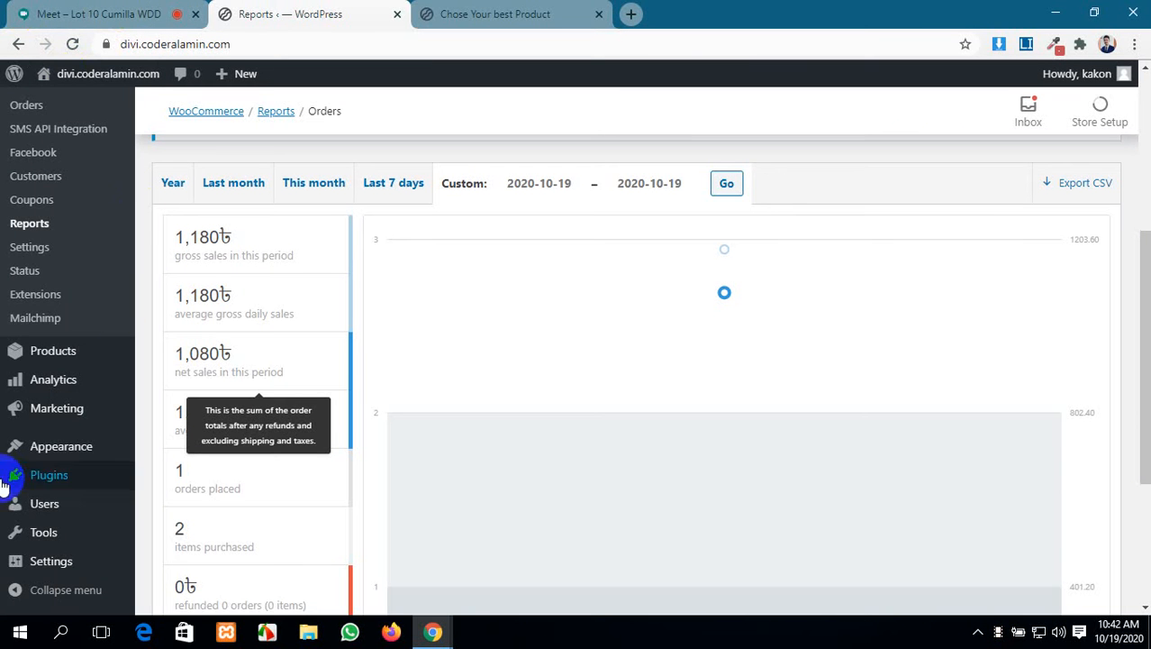
mouse_move(54, 340)
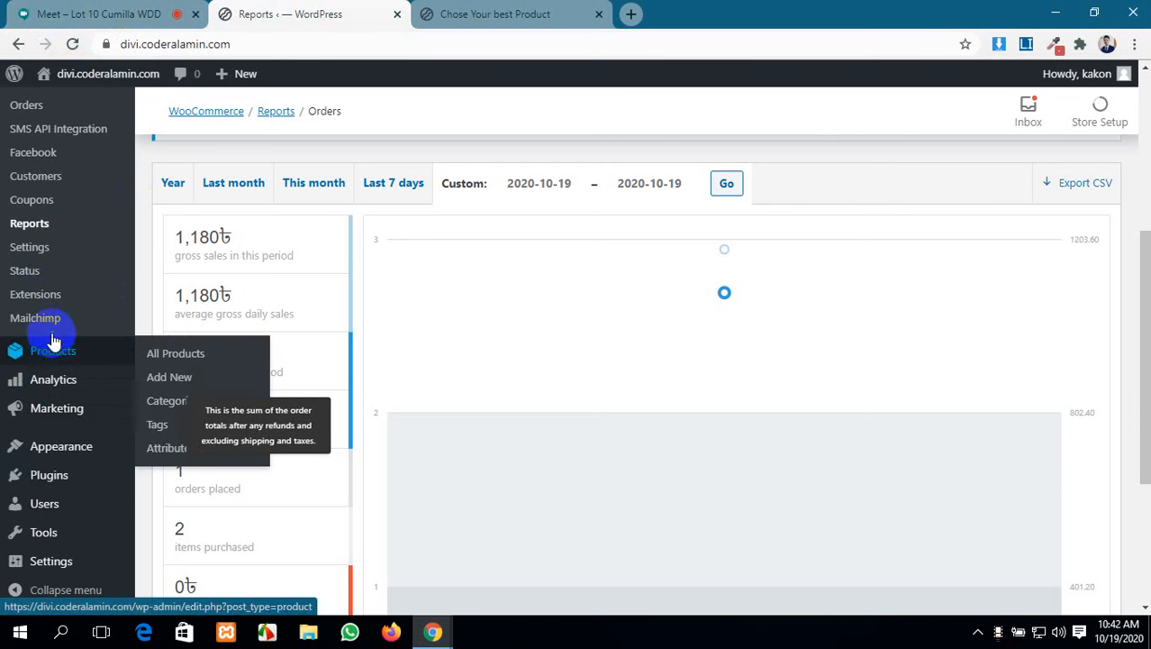
left_click(41, 249)
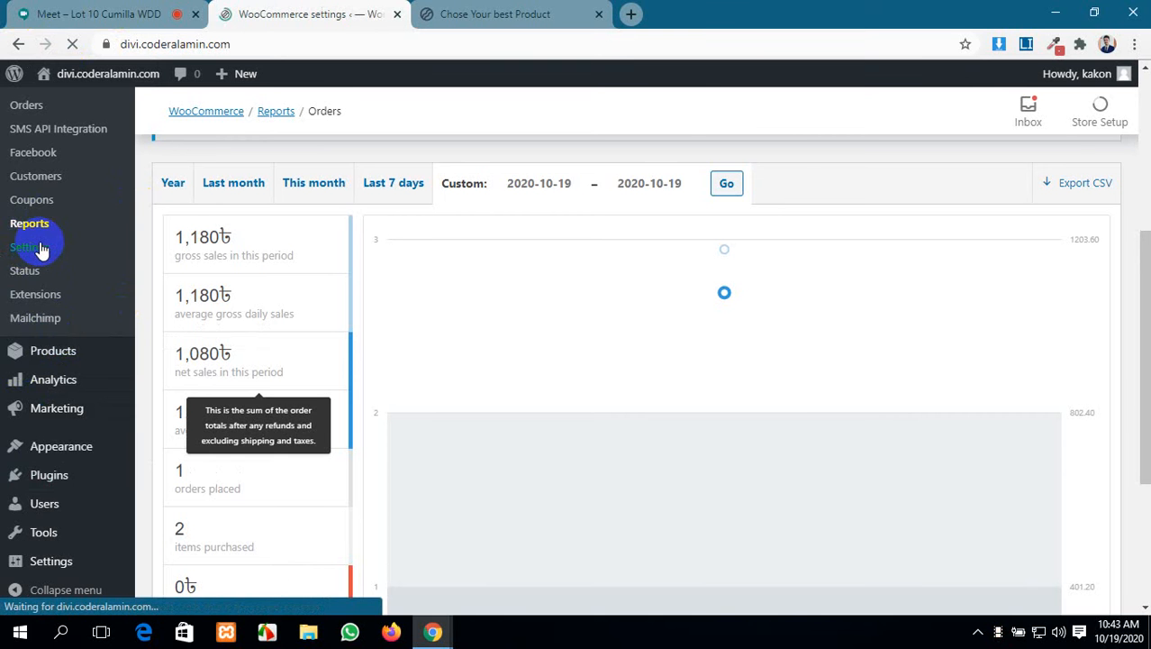
scroll(727, 381, "down", 9)
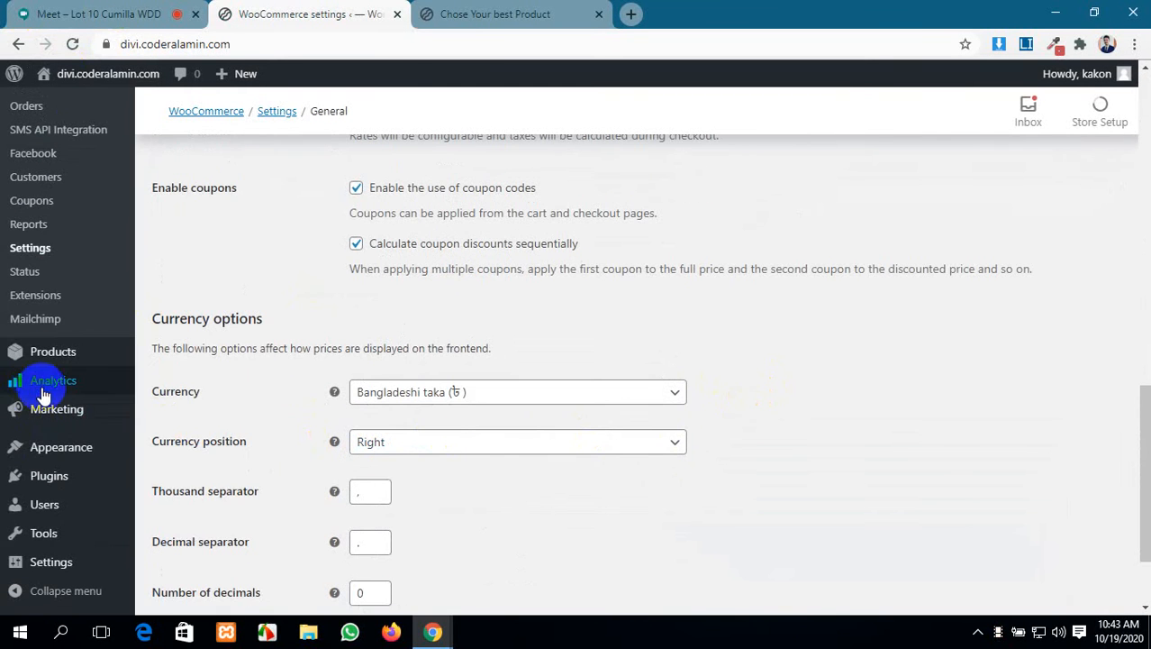
Open the WooCommerce system status report and examine its WordPress environment, server environment and database sections
left_click(28, 273)
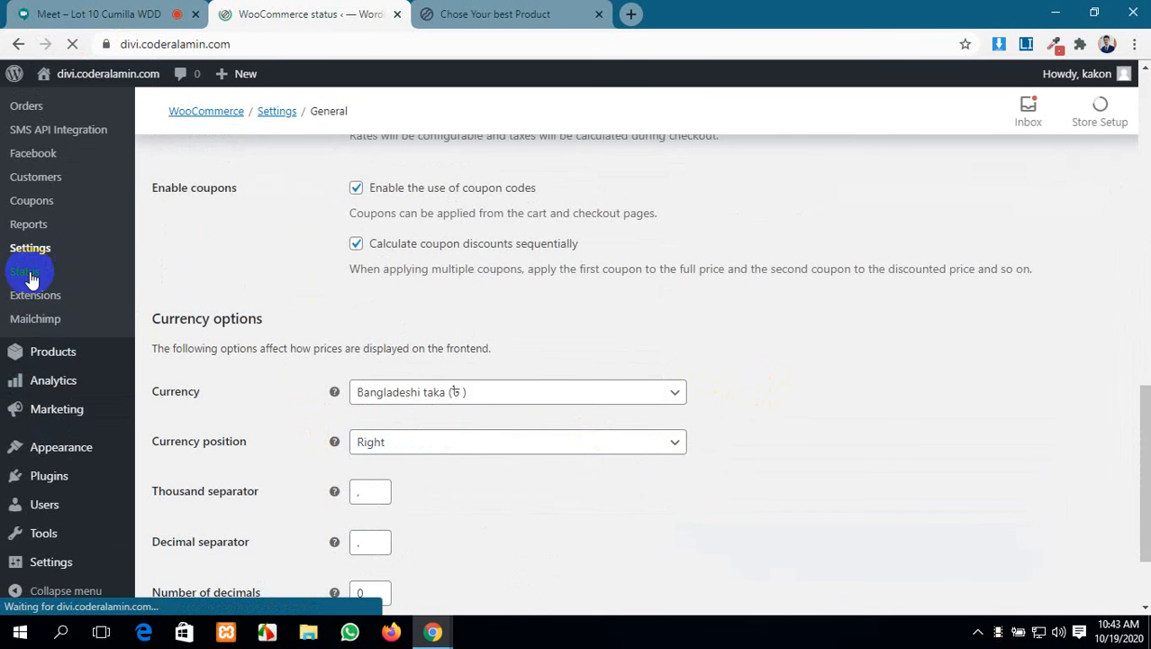
scroll(368, 386, "down", 3)
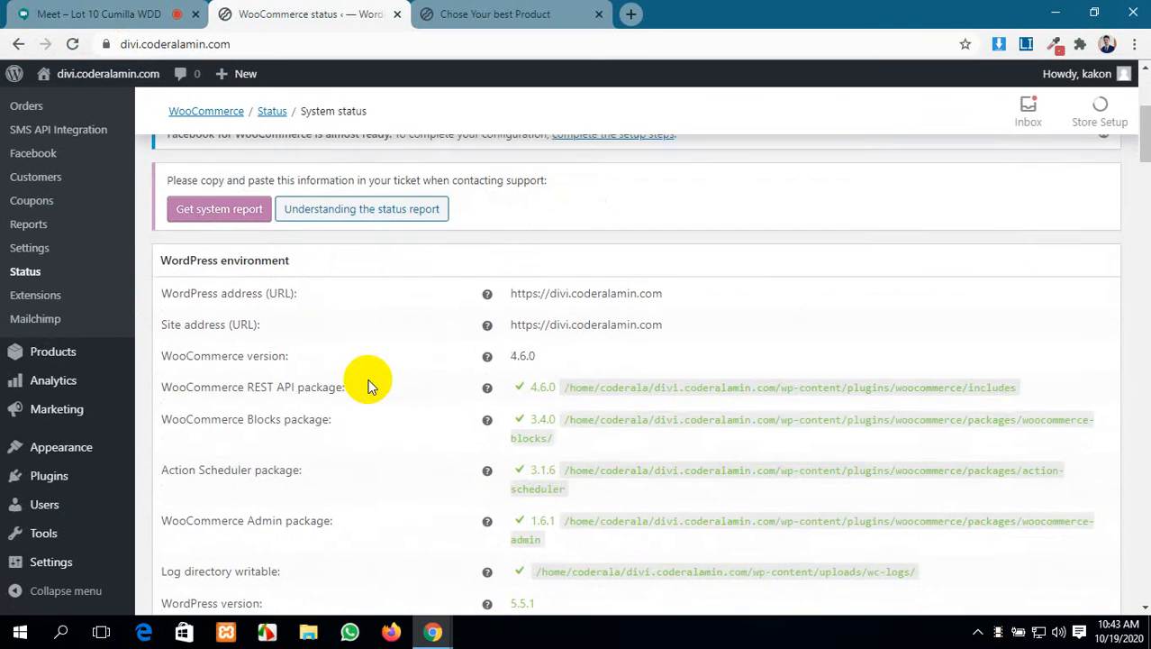
scroll(368, 385, "down", 2)
scroll(367, 385, "up", 4)
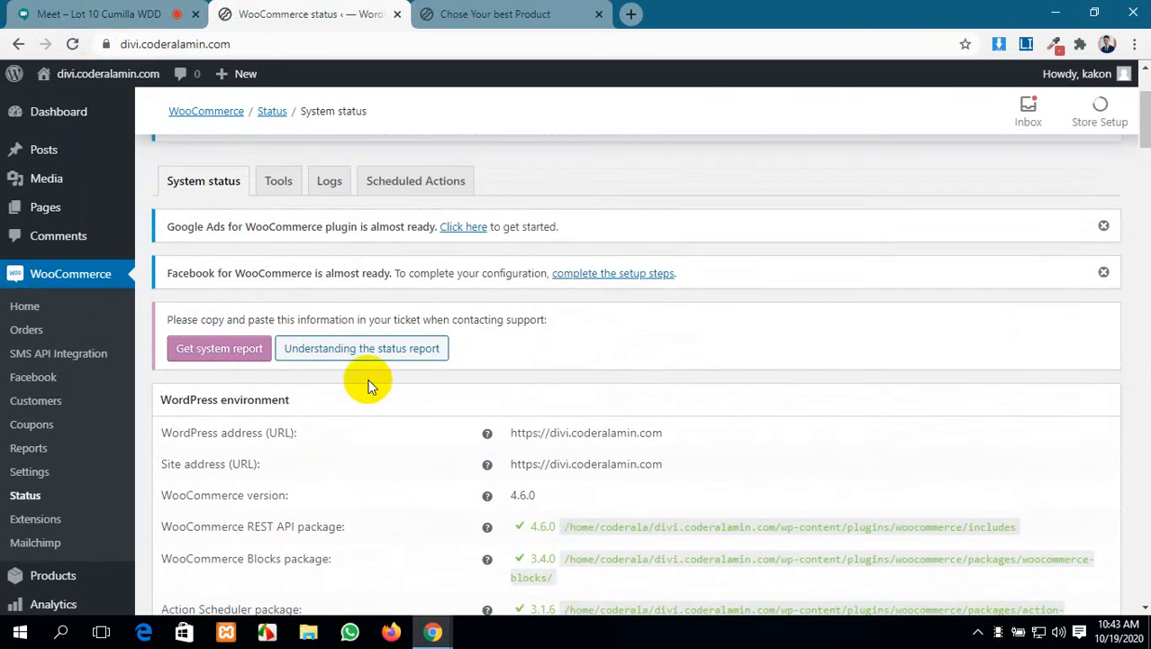
scroll(367, 385, "down", 9)
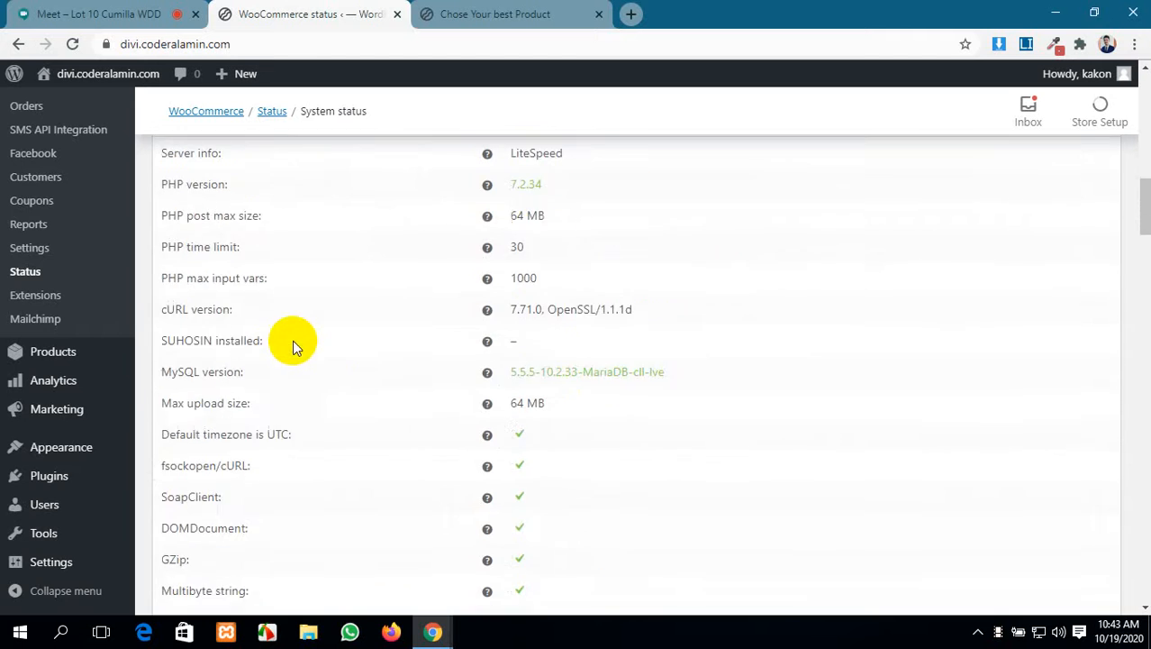
scroll(362, 358, "down", 12)
scroll(362, 358, "up", 8)
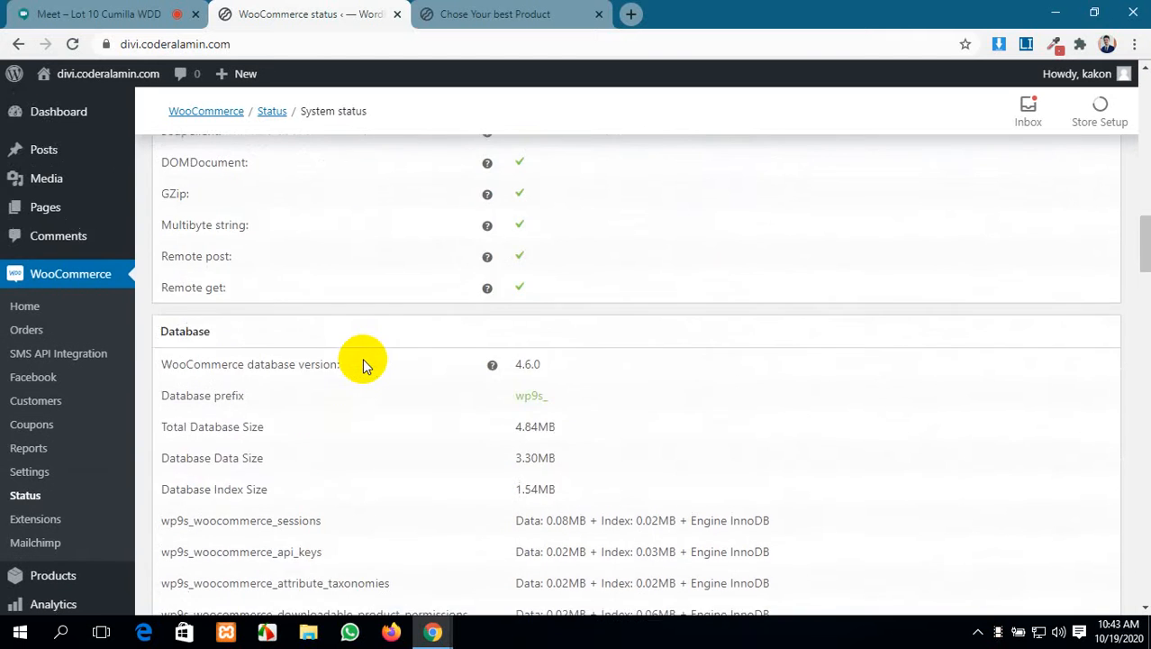
scroll(362, 357, "up", 1)
scroll(362, 358, "down", 6)
scroll(362, 357, "up", 1)
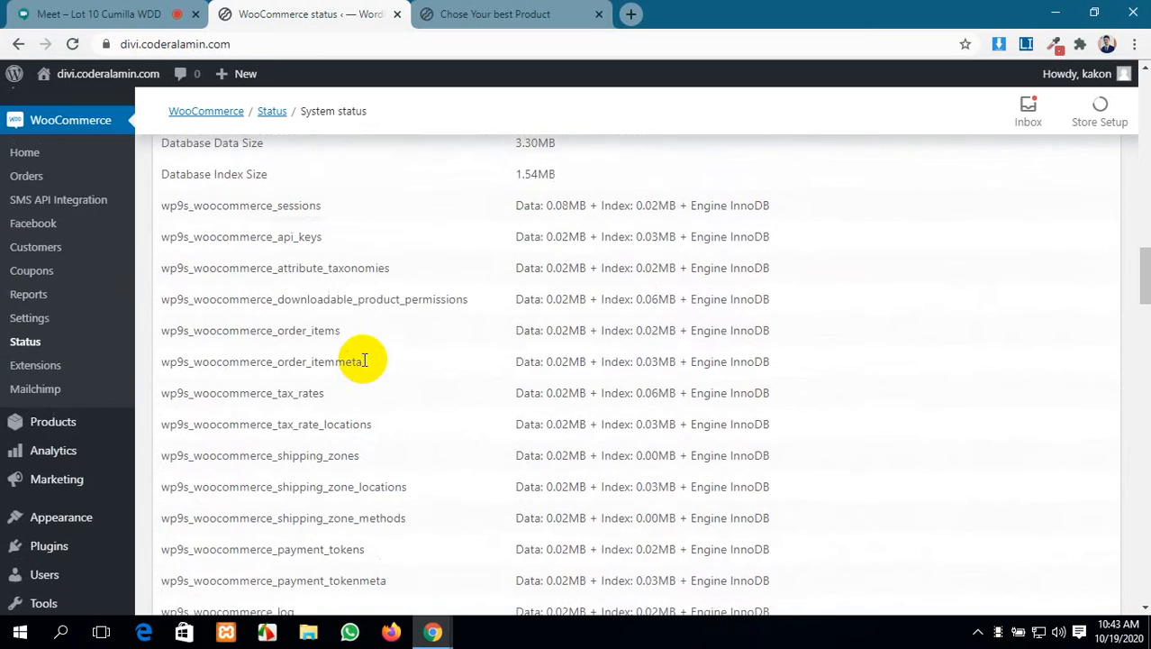
scroll(362, 358, "up", 20)
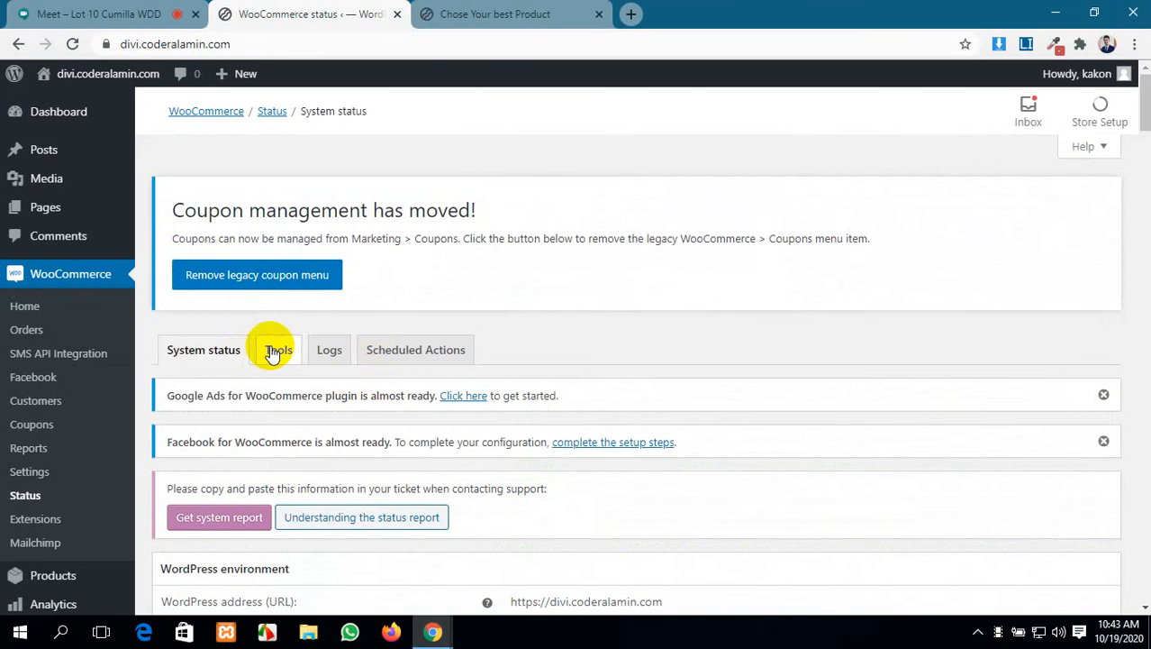
Open the WooCommerce status tools and review the available maintenance actions, from clearing transients to the background processing test
left_click(273, 351)
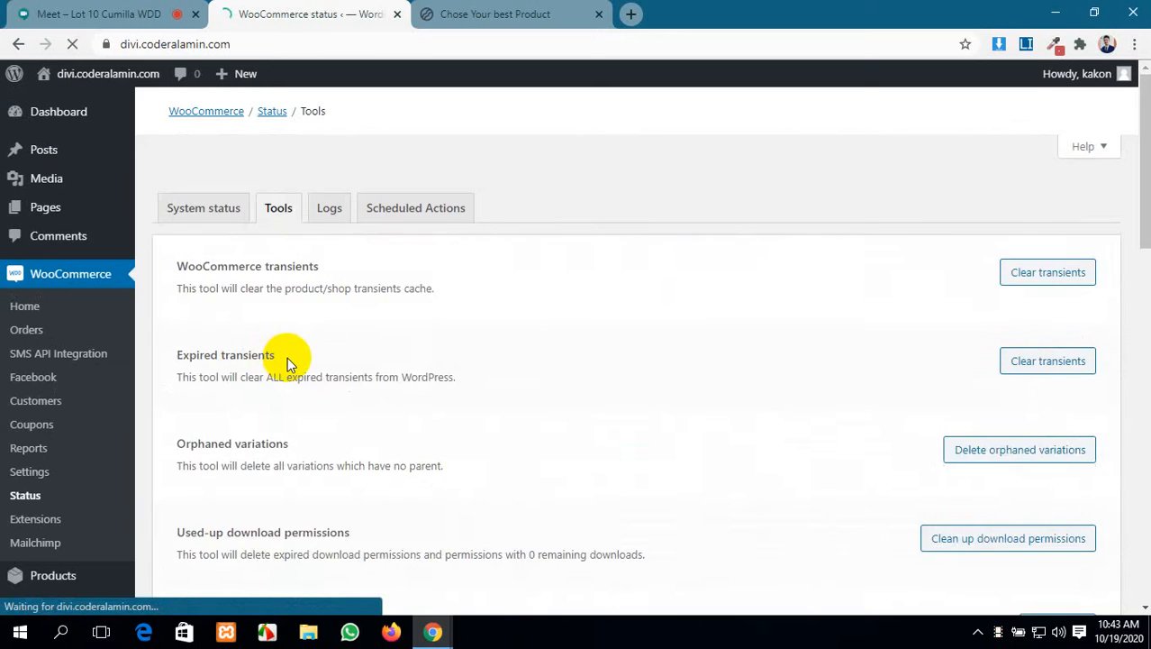
scroll(288, 358, "down", 3)
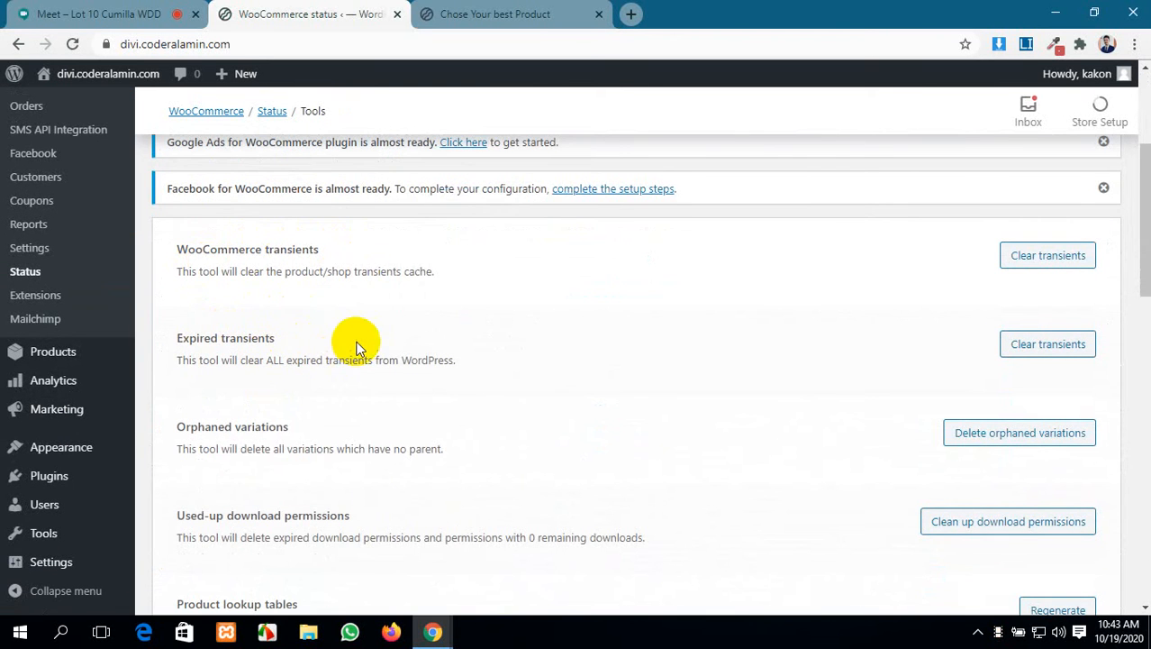
scroll(347, 356, "down", 10)
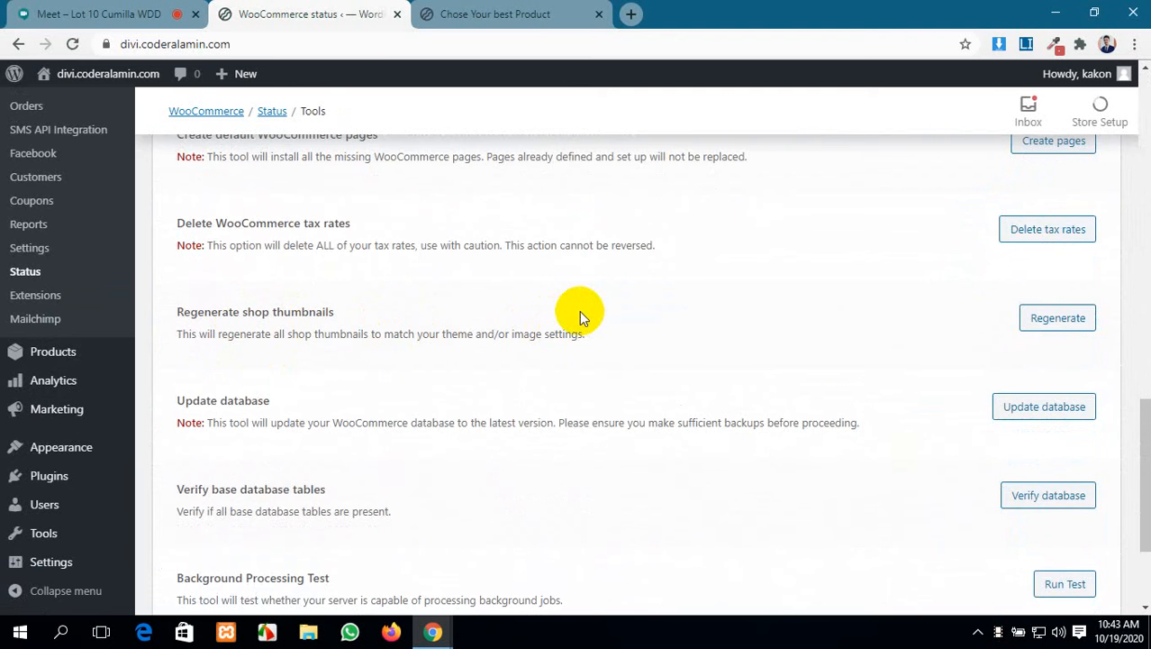
scroll(579, 310, "up", 12)
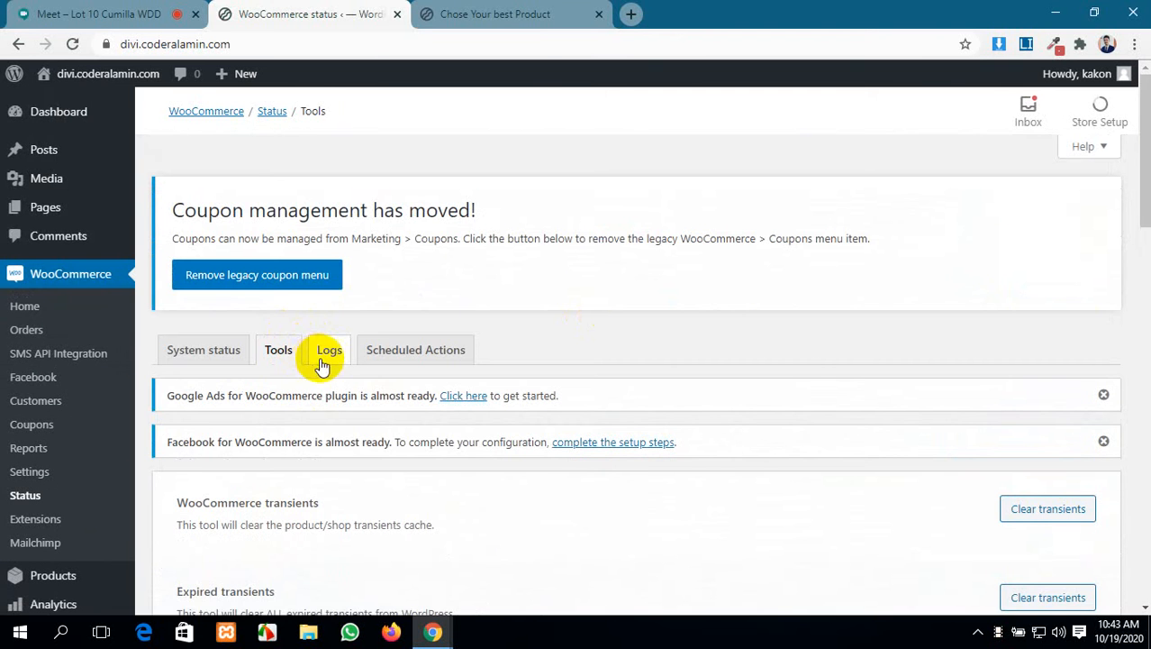
View the WooCommerce status logs and examine the list of scheduled actions
left_click(331, 353)
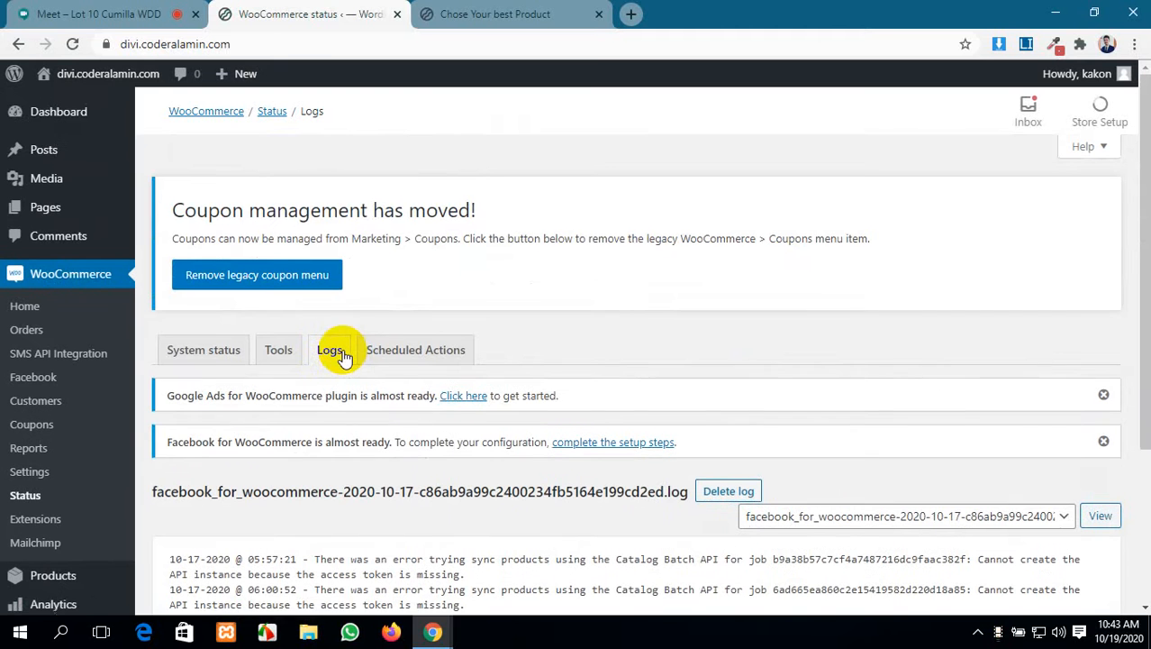
left_click(408, 354)
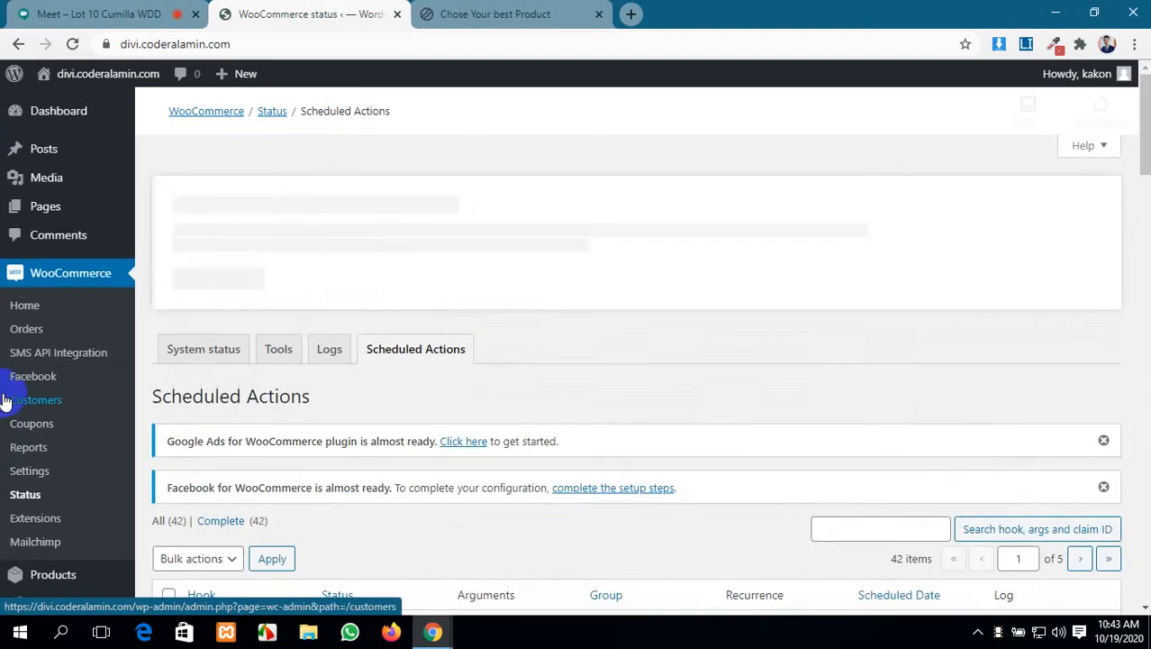
scroll(528, 392, "down", 10)
scroll(516, 402, "down", 5)
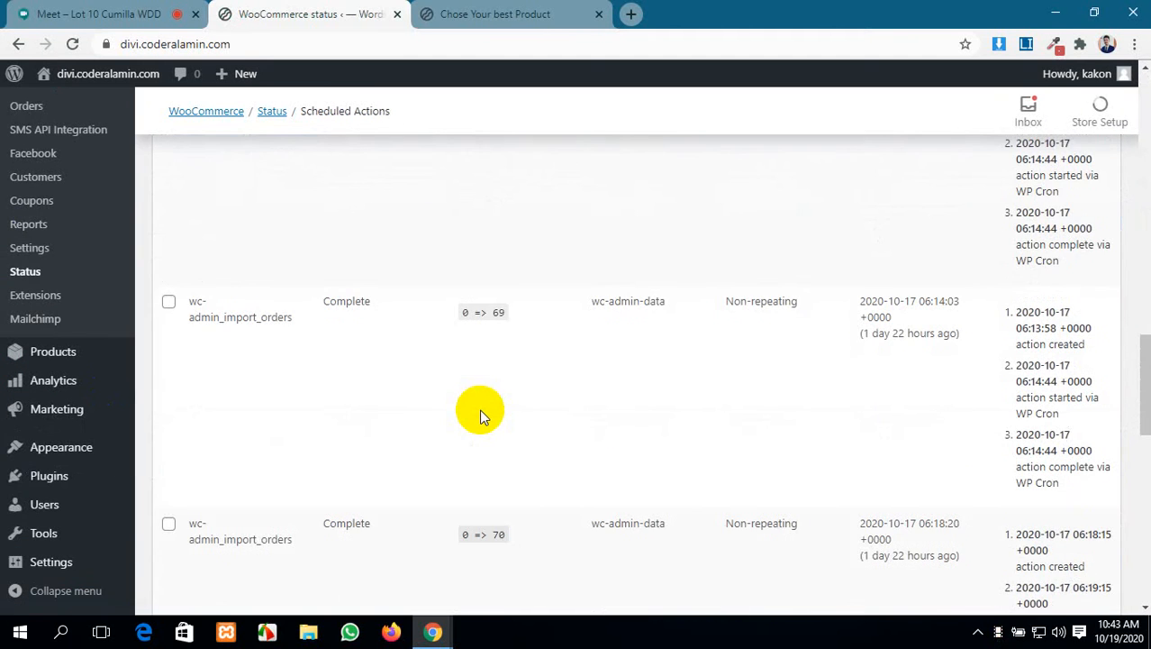
scroll(480, 416, "up", 10)
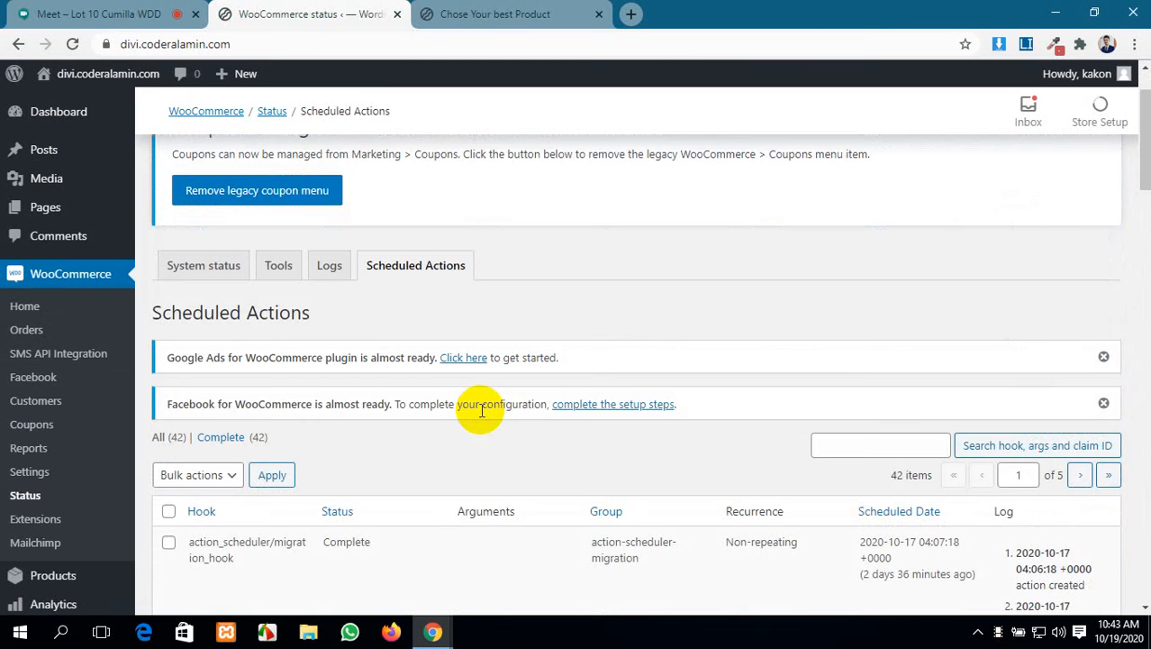
scroll(482, 413, "down", 1)
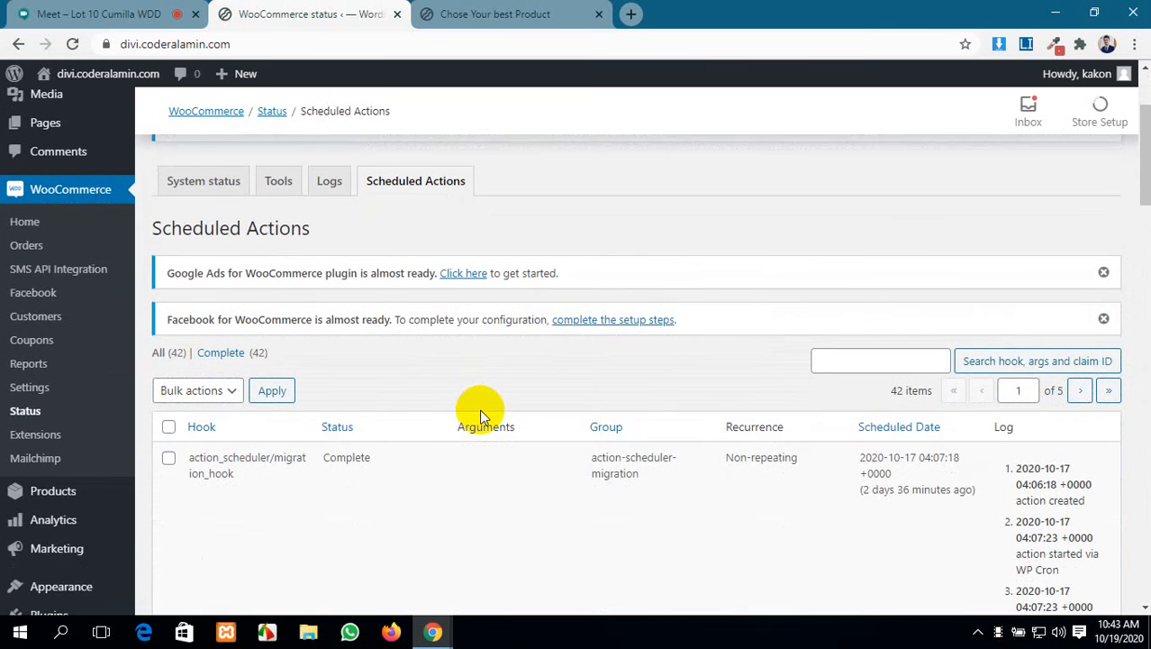
Open the WooCommerce extensions catalogue and browse the featured extensions, including the store feature and reporting add-ons
left_click(56, 448)
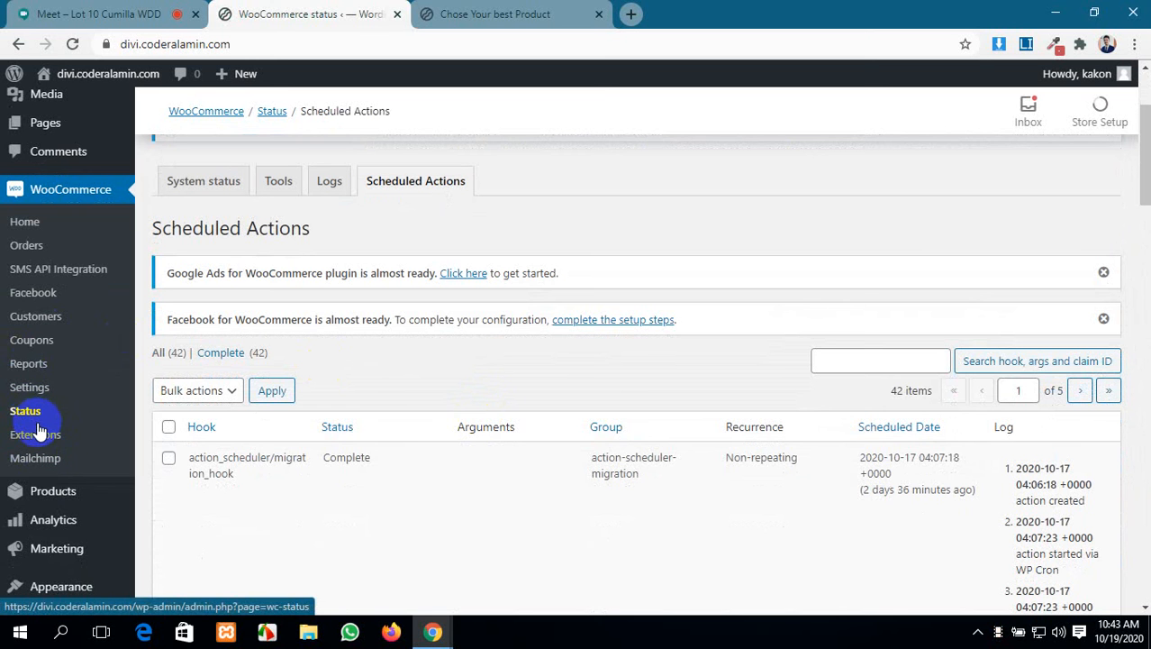
left_click(42, 437)
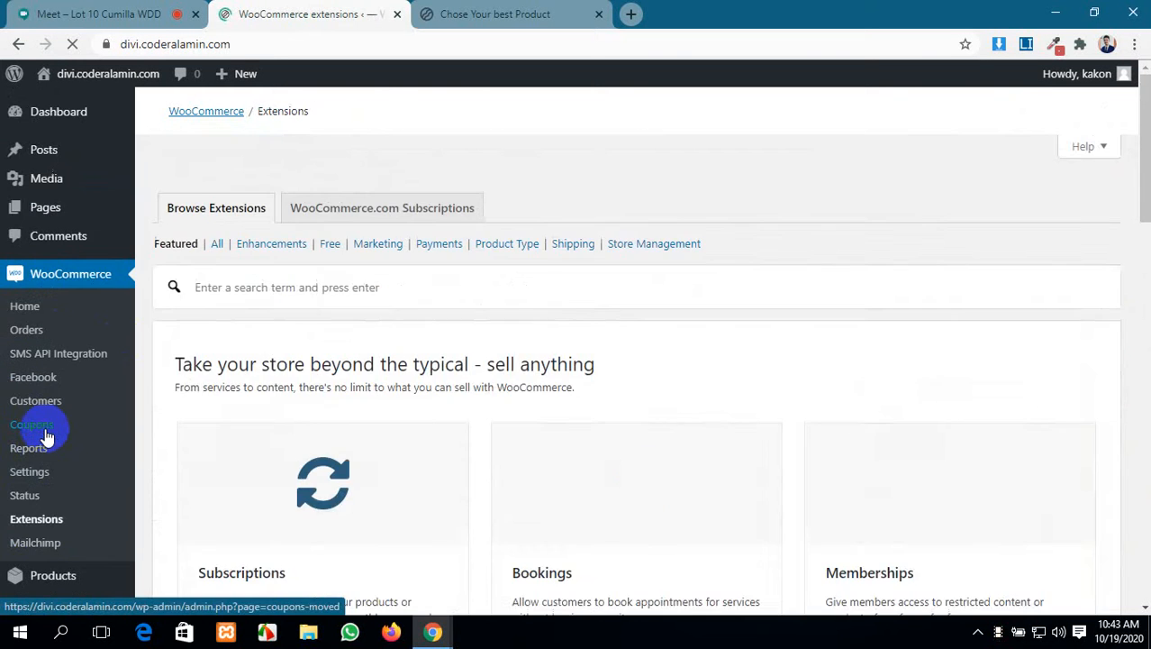
scroll(521, 499, "down", 4)
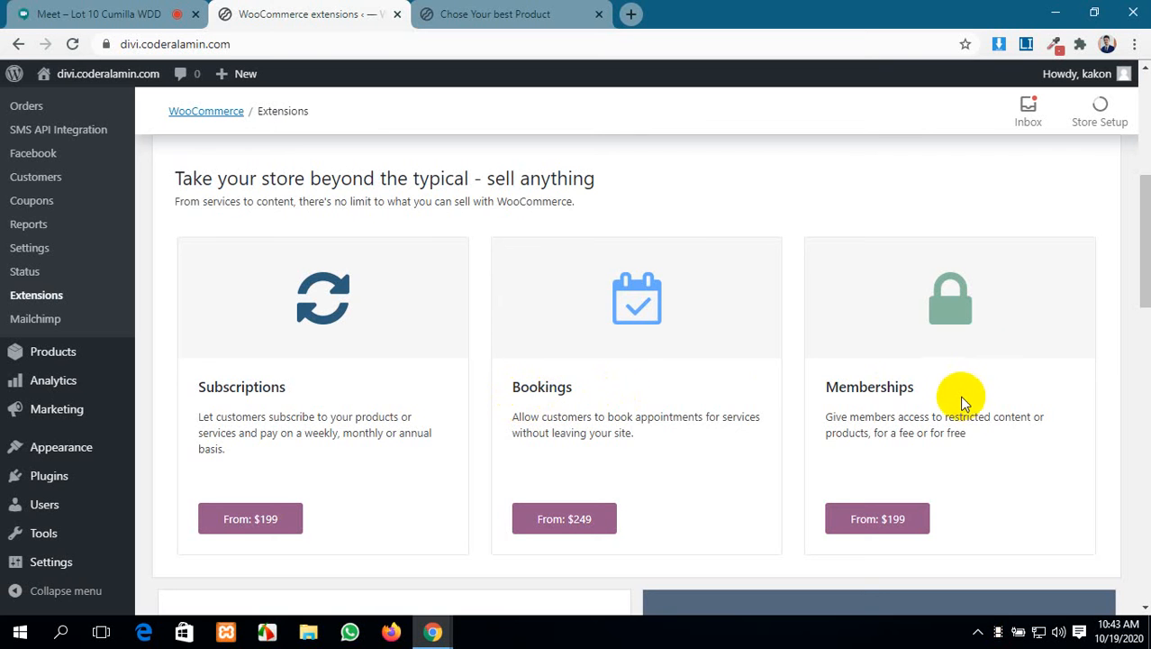
scroll(501, 432, "down", 4)
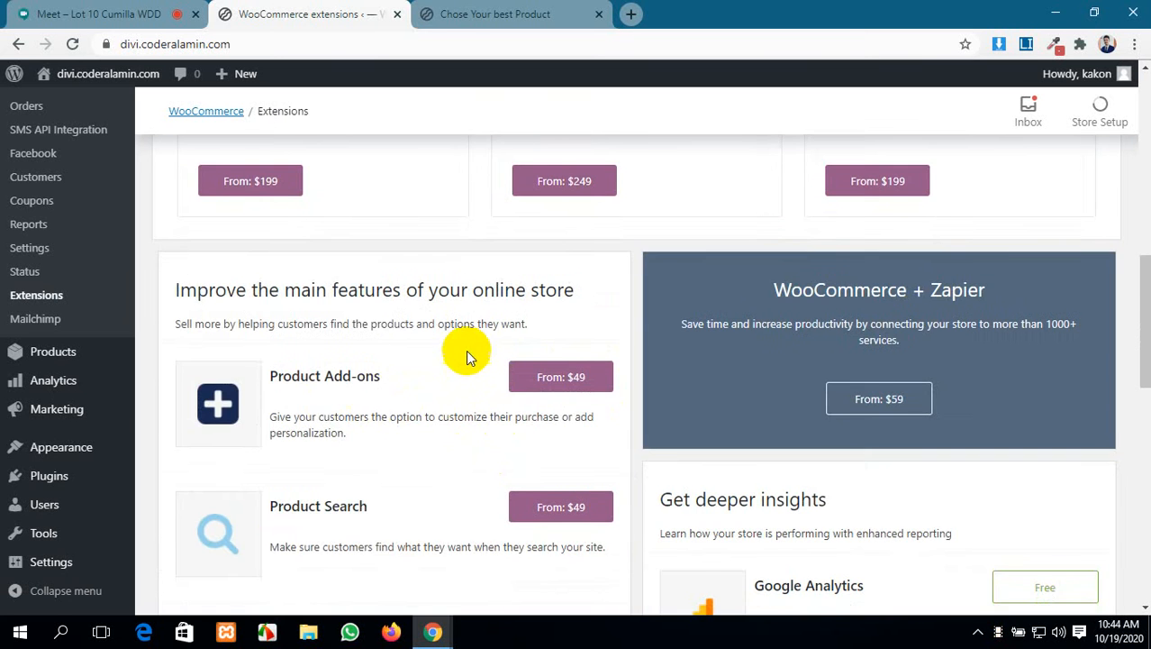
scroll(465, 351, "up", 1)
scroll(466, 348, "down", 5)
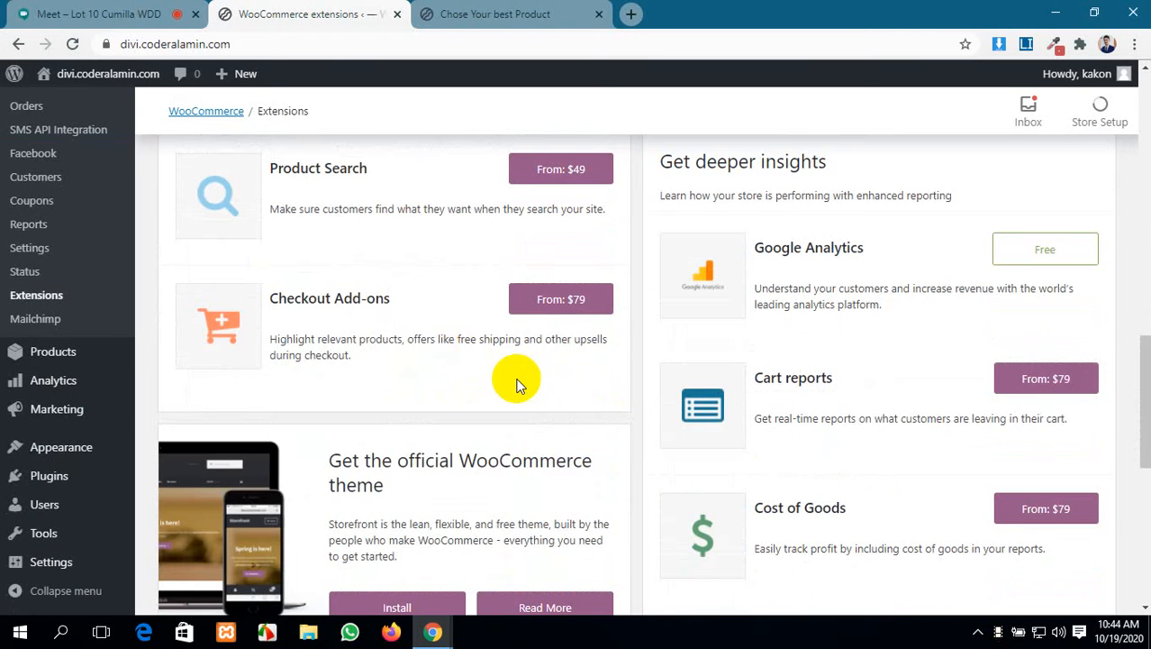
scroll(518, 386, "up", 1)
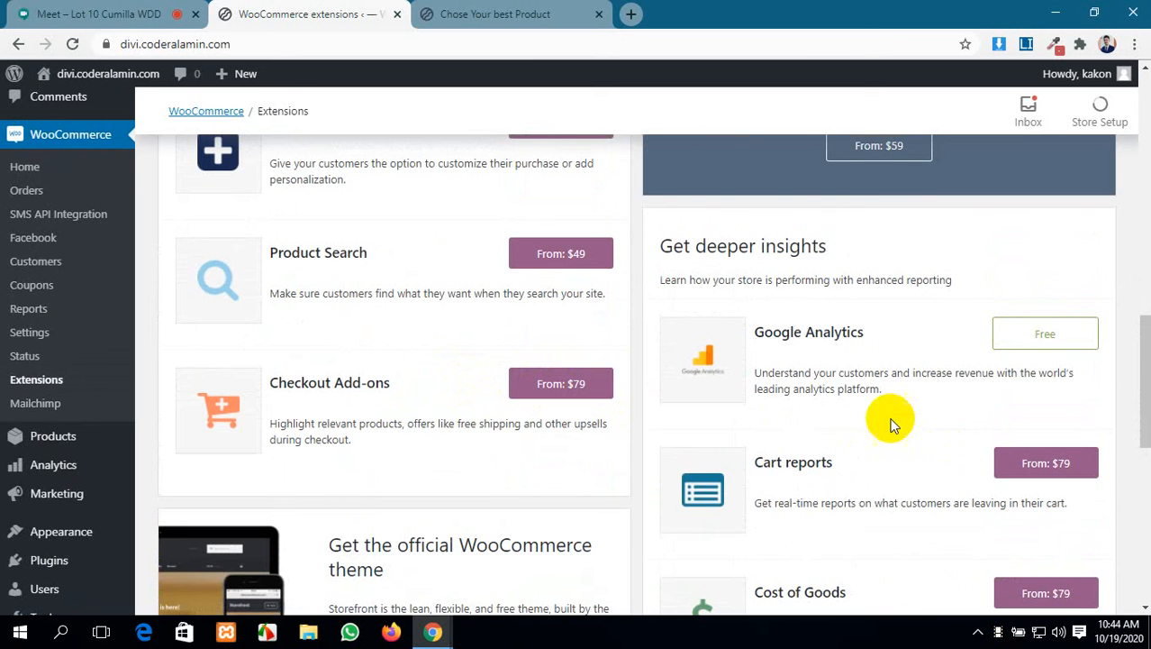
scroll(853, 366, "down", 3)
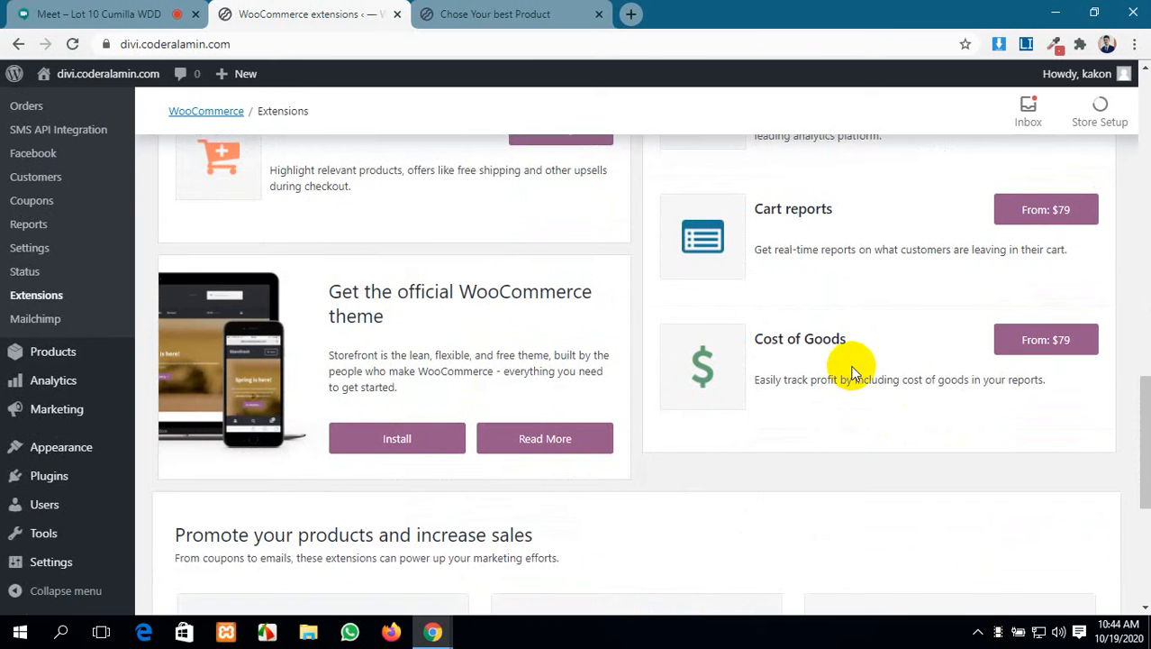
Open the WooCommerce home page and look over the store setup tasks and stats overview
left_click(50, 332)
mouse_move(39, 357)
scroll(45, 406, "up", 2)
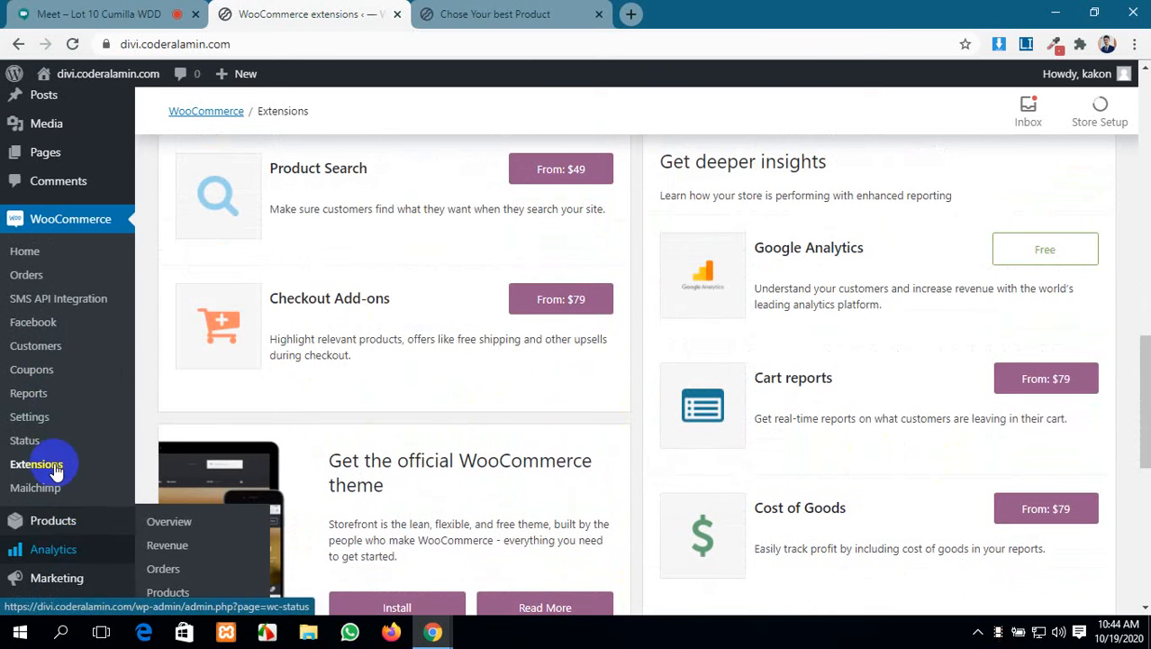
left_click(72, 219)
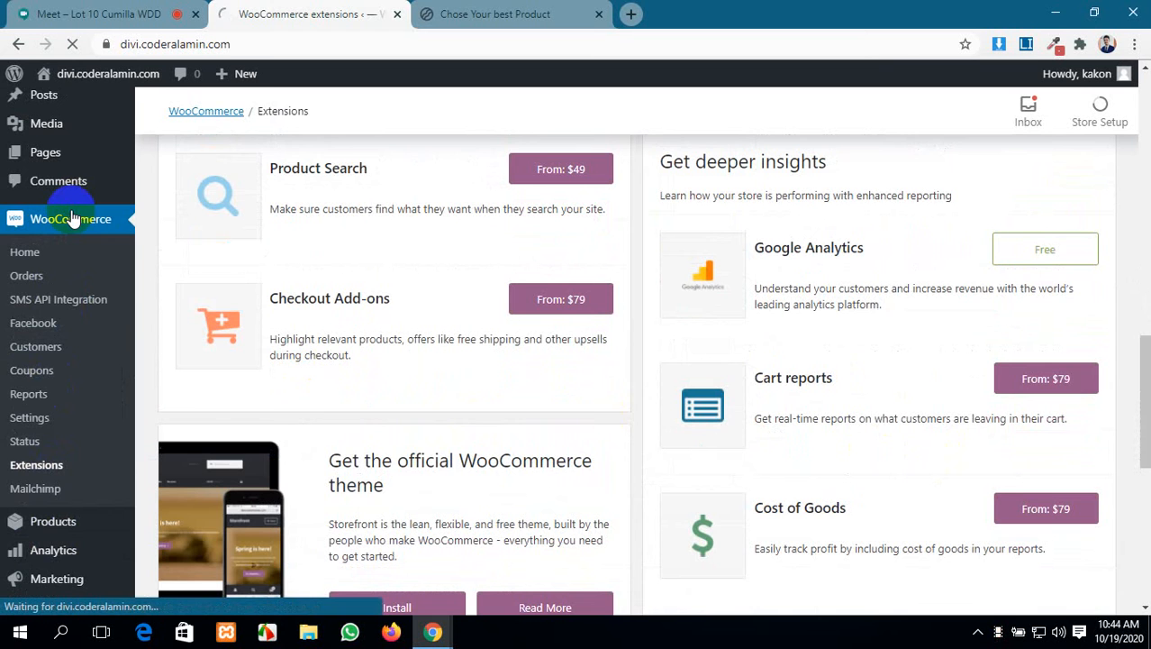
scroll(85, 374, "down", 3)
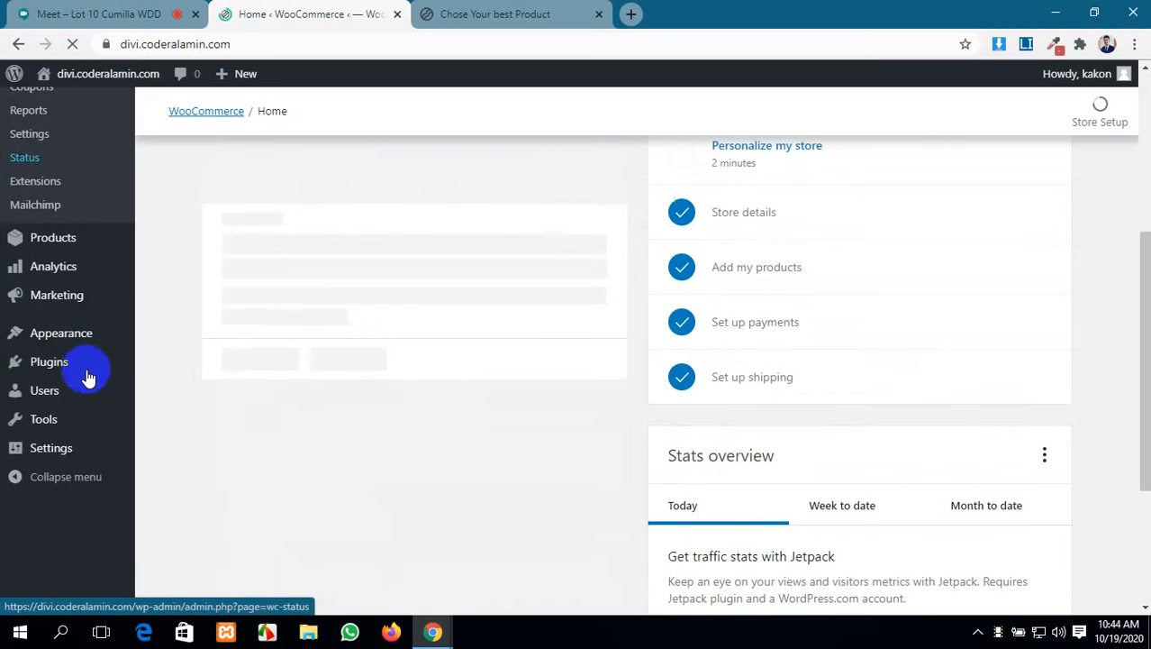
Open the list of all products and look through its entries
left_click(77, 238)
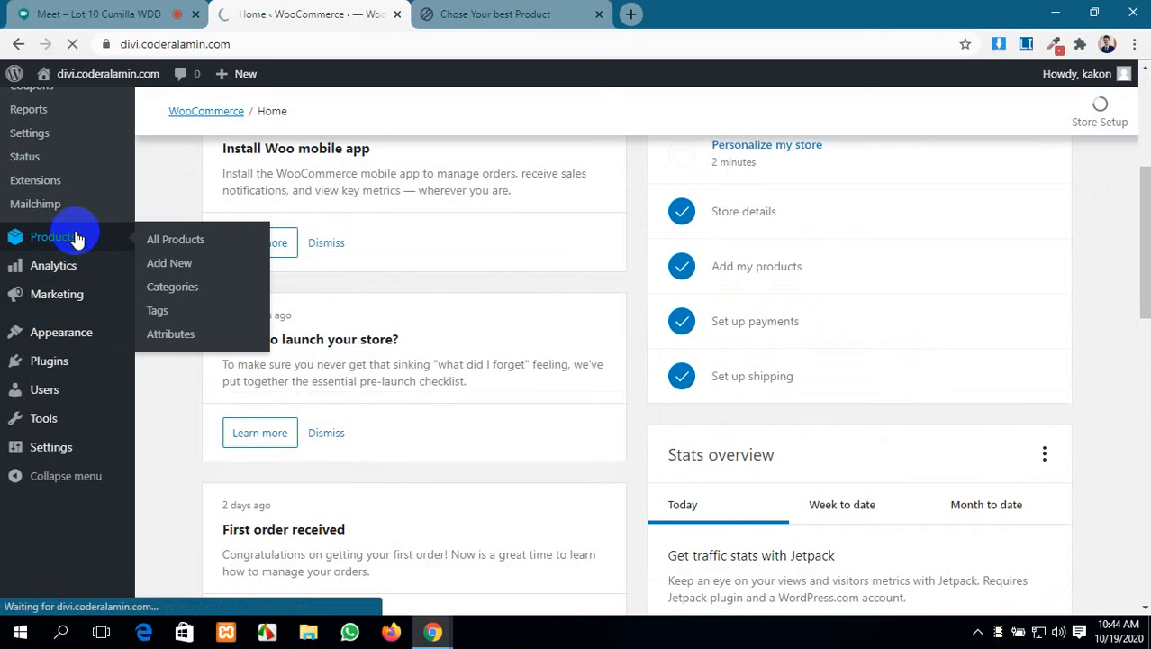
scroll(431, 429, "down", 3)
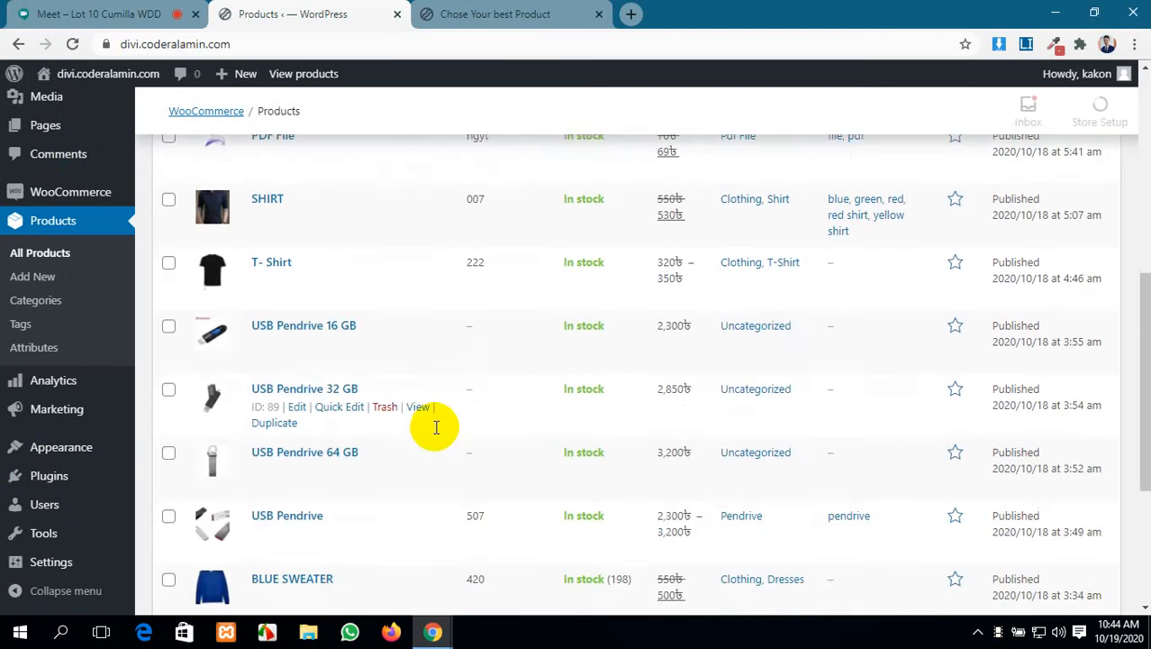
scroll(436, 427, "down", 3)
scroll(436, 427, "up", 6)
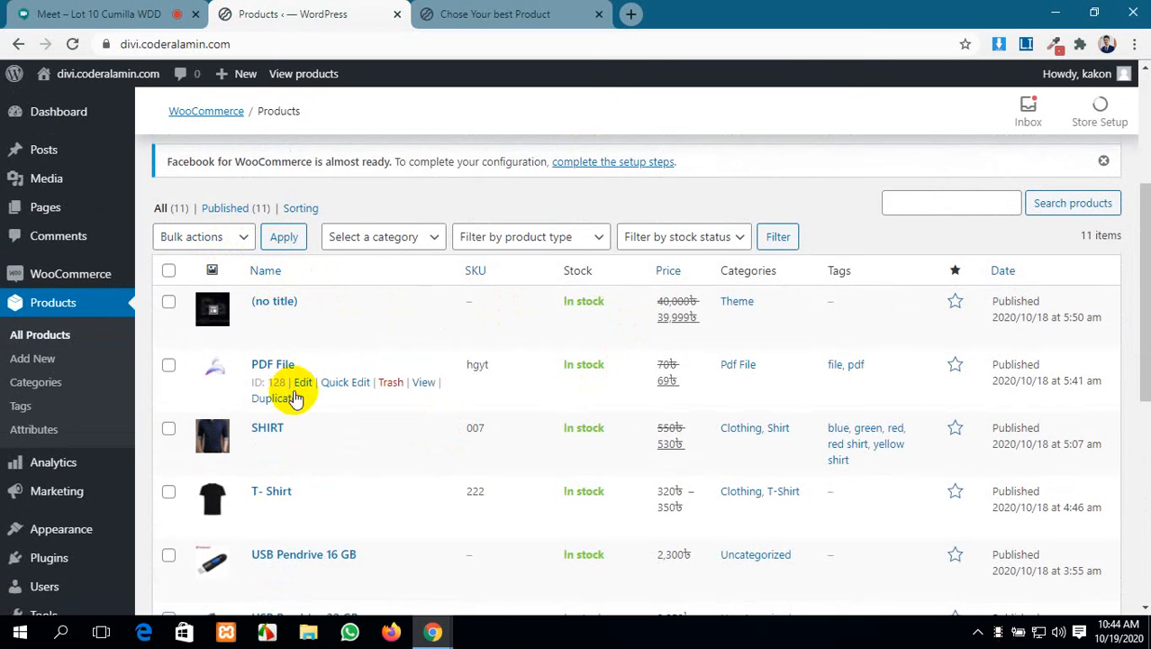
left_click(597, 248)
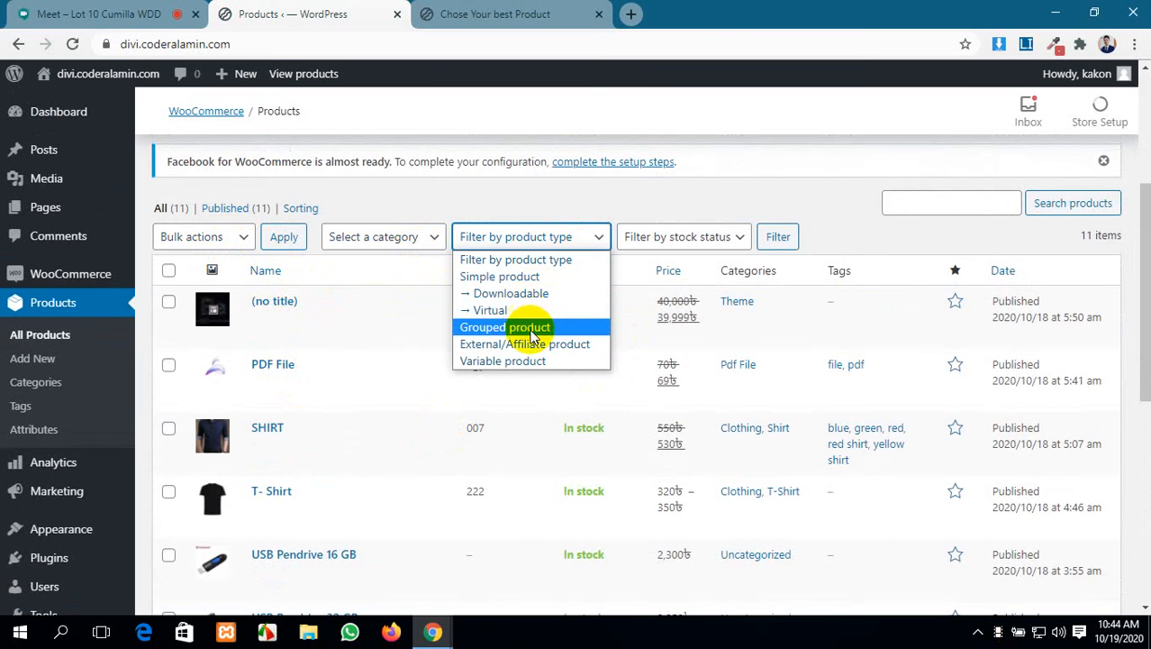
left_click(528, 294)
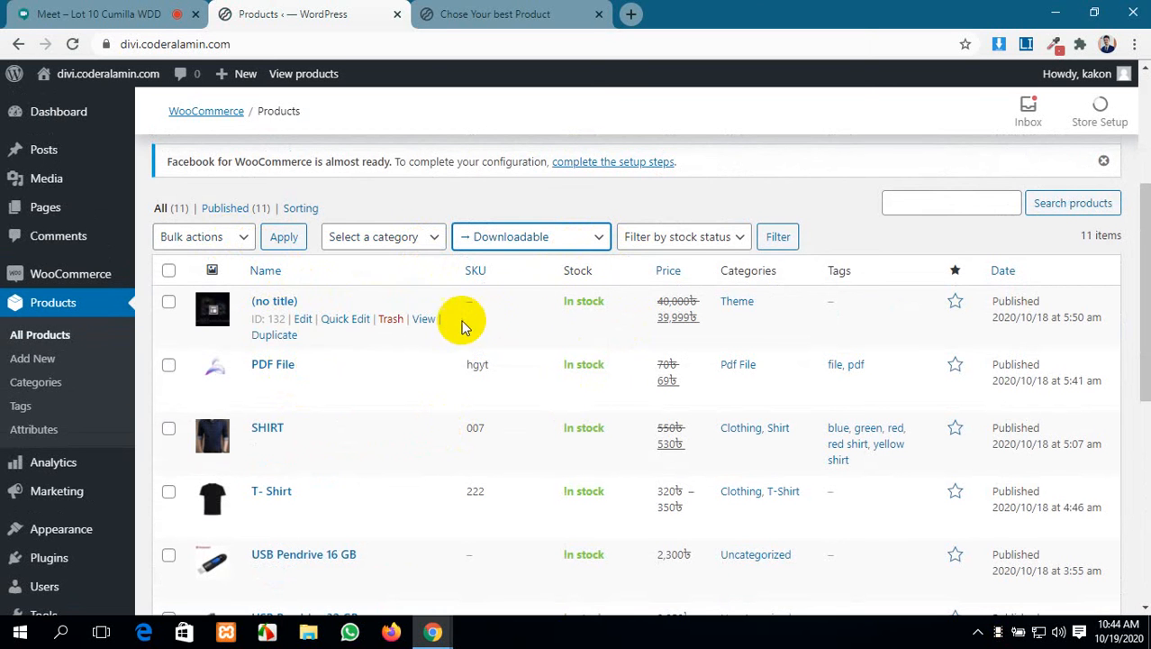
left_click(570, 237)
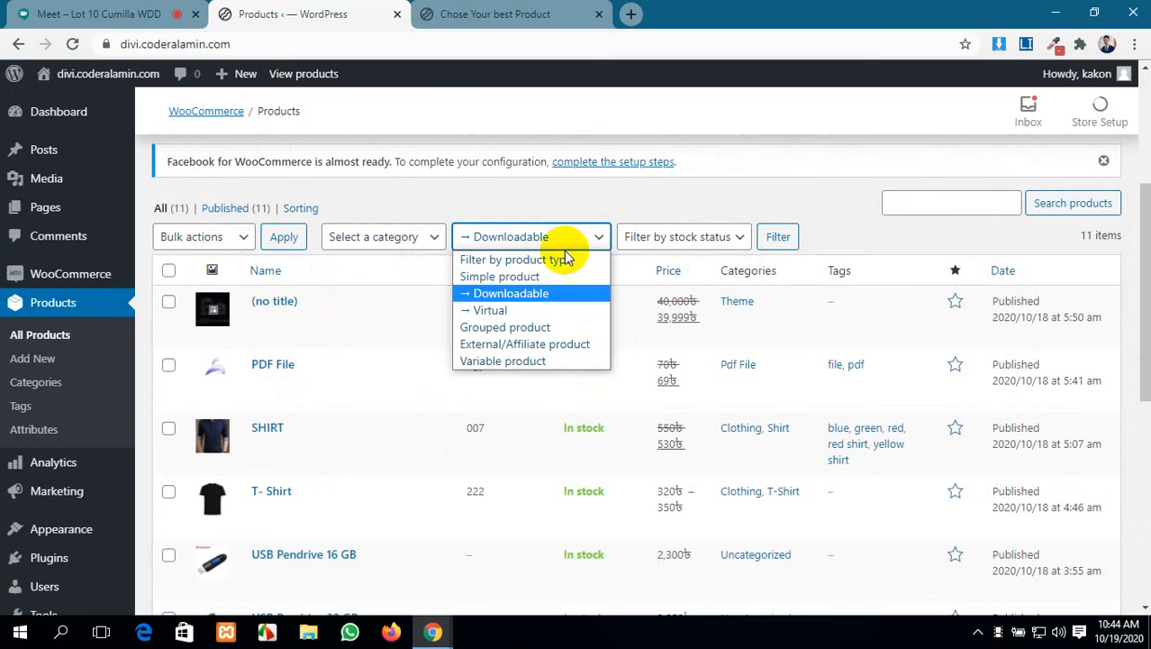
left_click(541, 261)
Filter the product list by the In stock status and look through the listed products
left_click(731, 238)
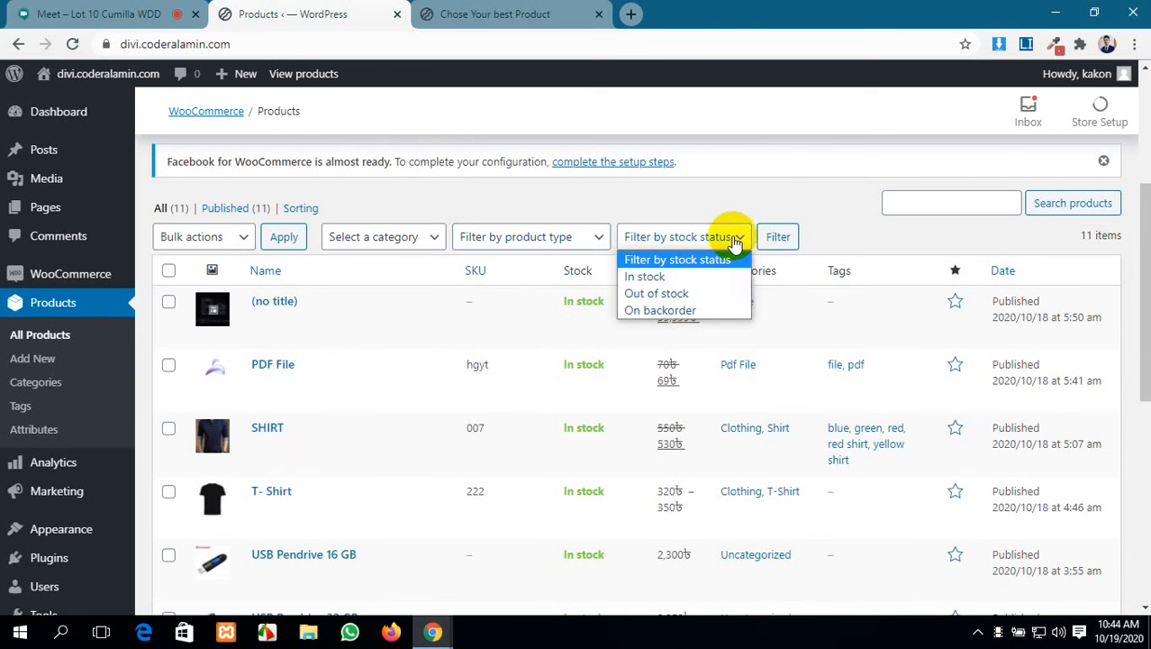
left_click(682, 277)
left_click(775, 240)
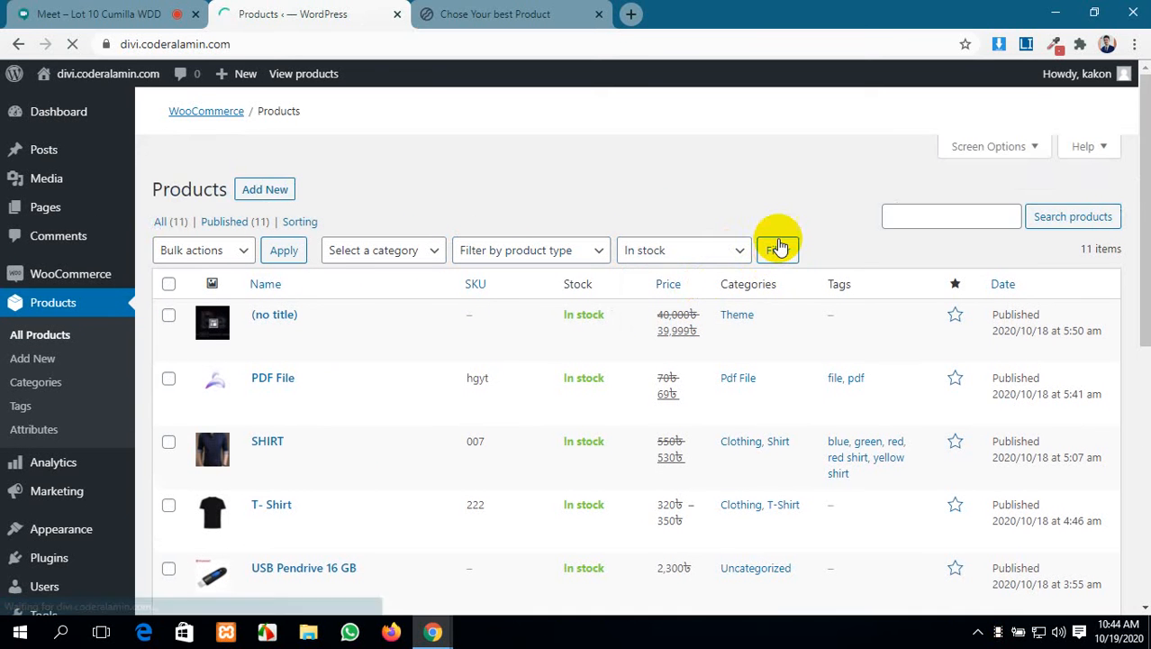
scroll(734, 388, "down", 4)
scroll(729, 416, "down", 4)
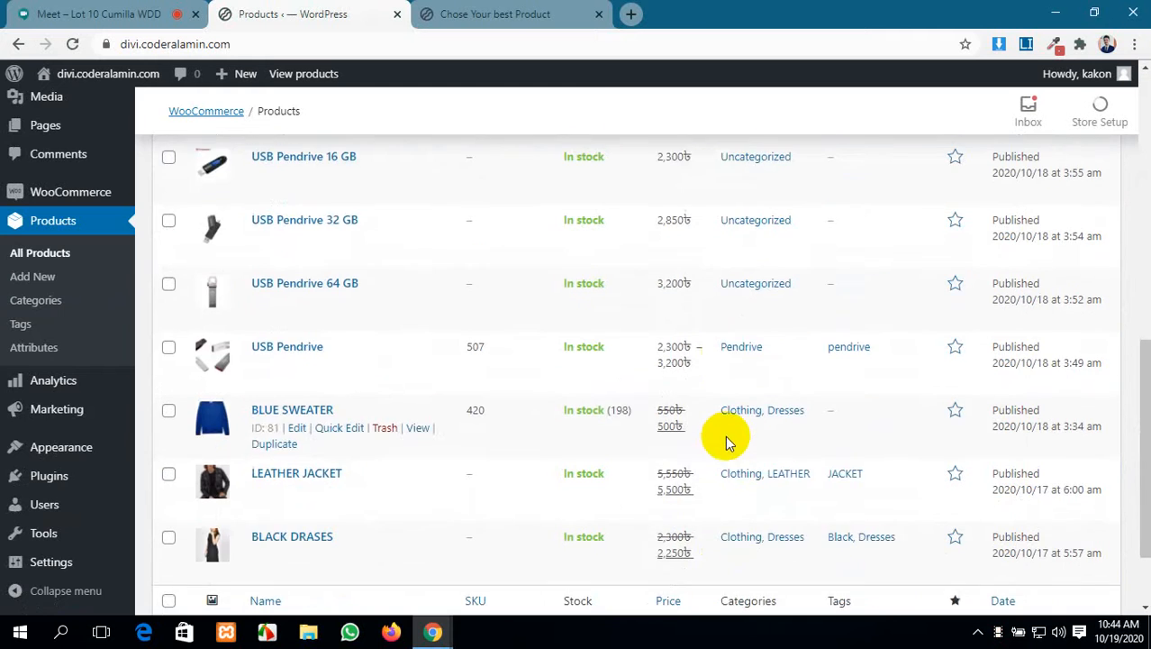
scroll(730, 424, "up", 7)
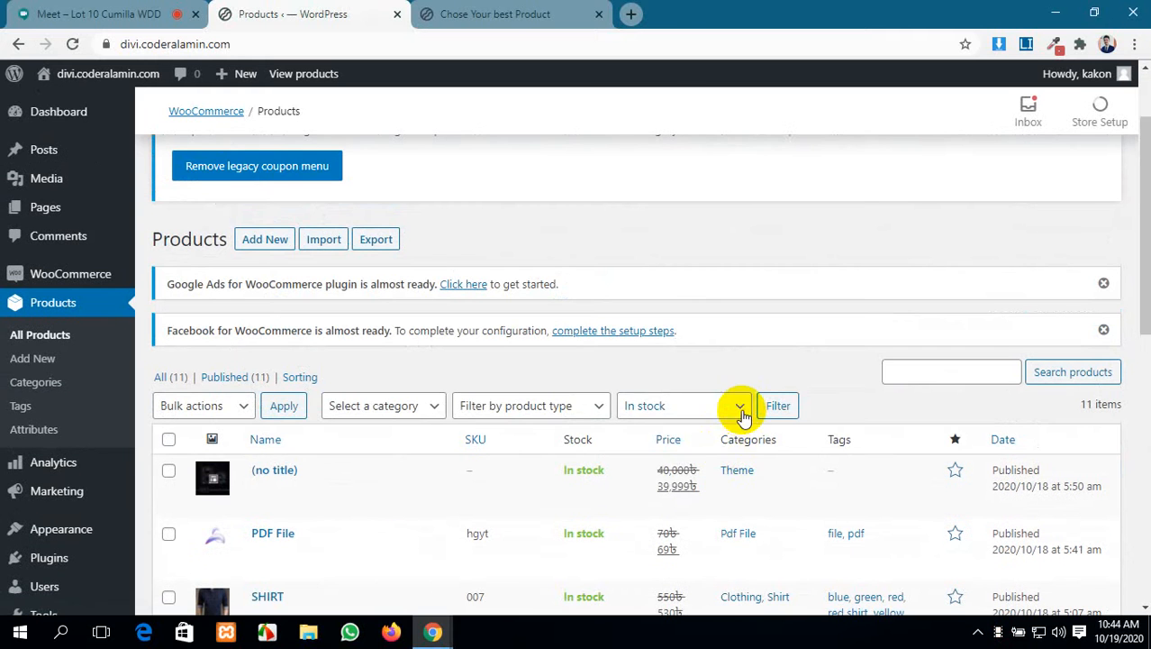
Filter the product list by the Out of stock status
left_click(743, 414)
left_click(687, 463)
left_click(772, 408)
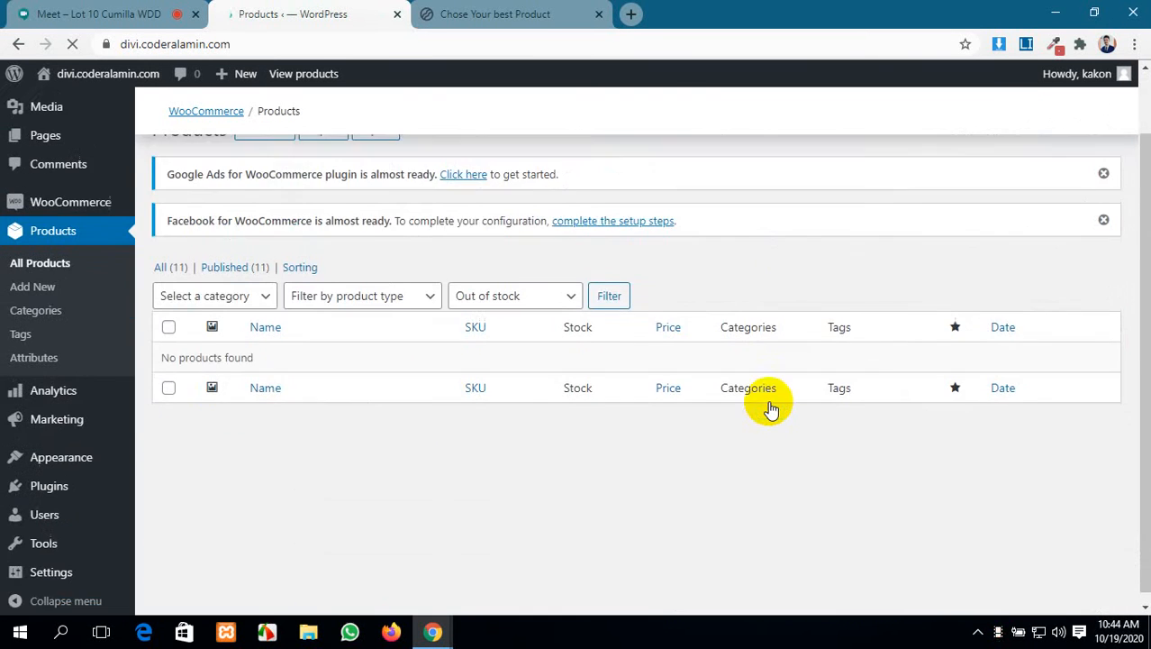
scroll(686, 407, "down", 1)
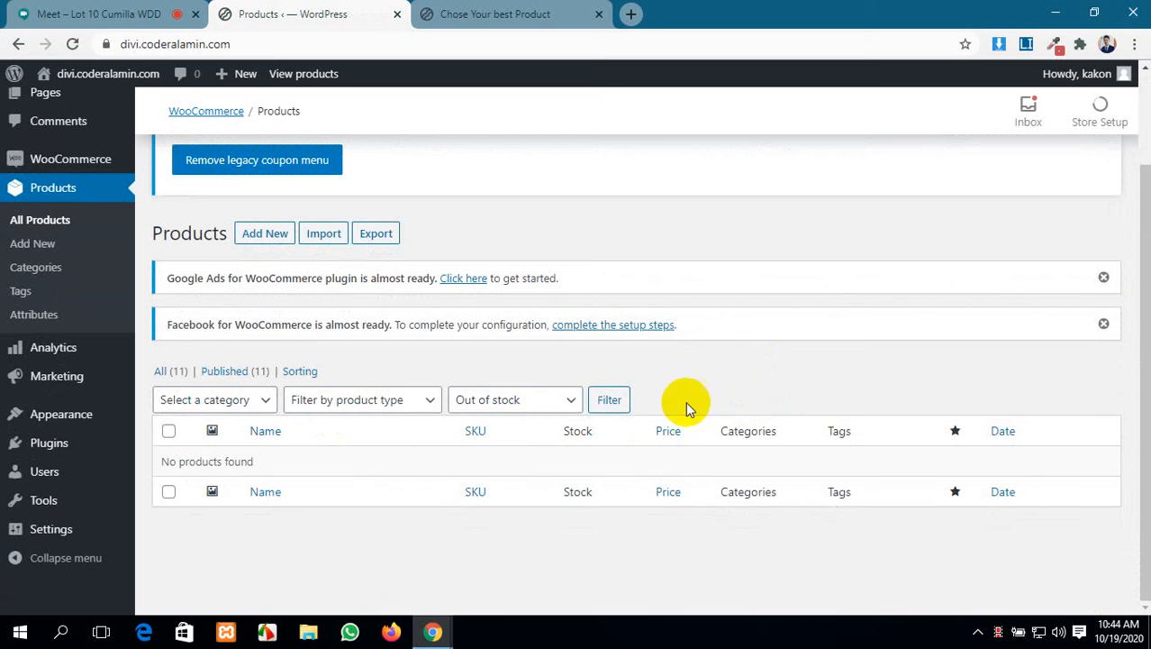
Filter the product list by the On backorder status
left_click(555, 407)
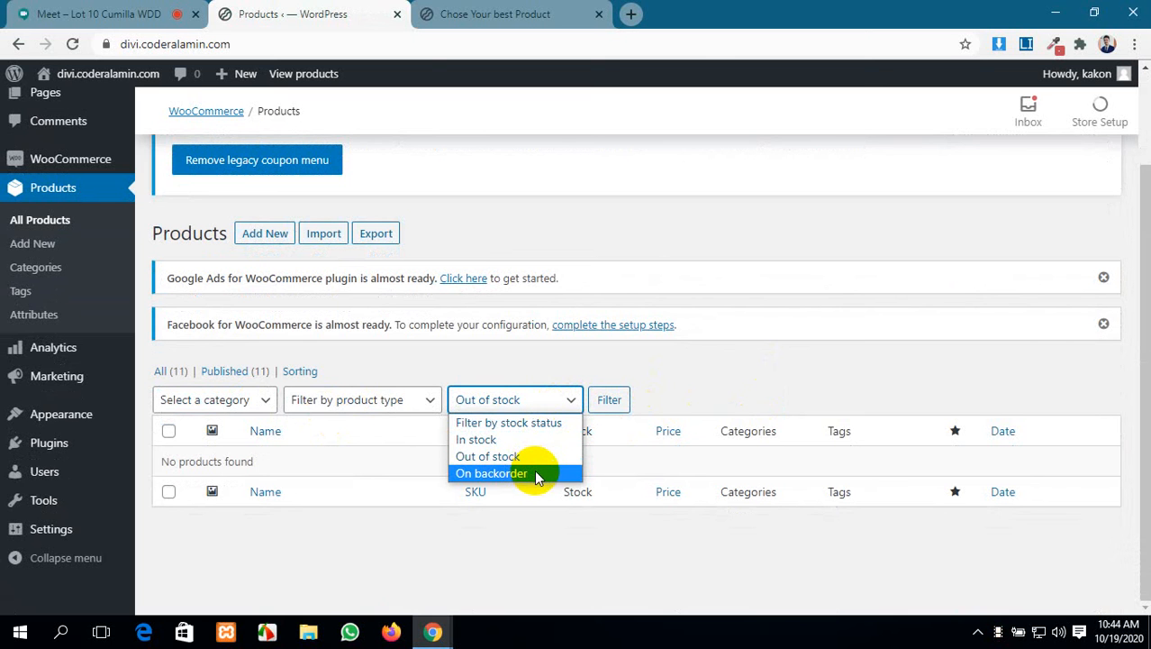
left_click(537, 475)
left_click(610, 402)
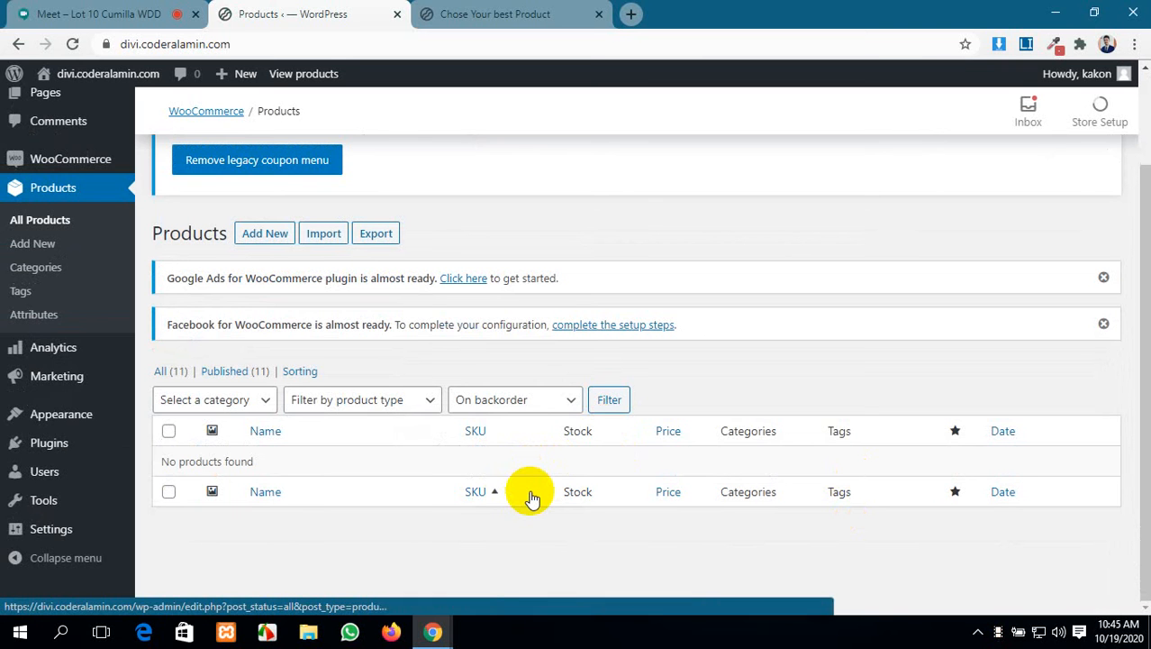
Open the product categories page and look over the existing categories and the fields for adding a new one
mouse_move(83, 463)
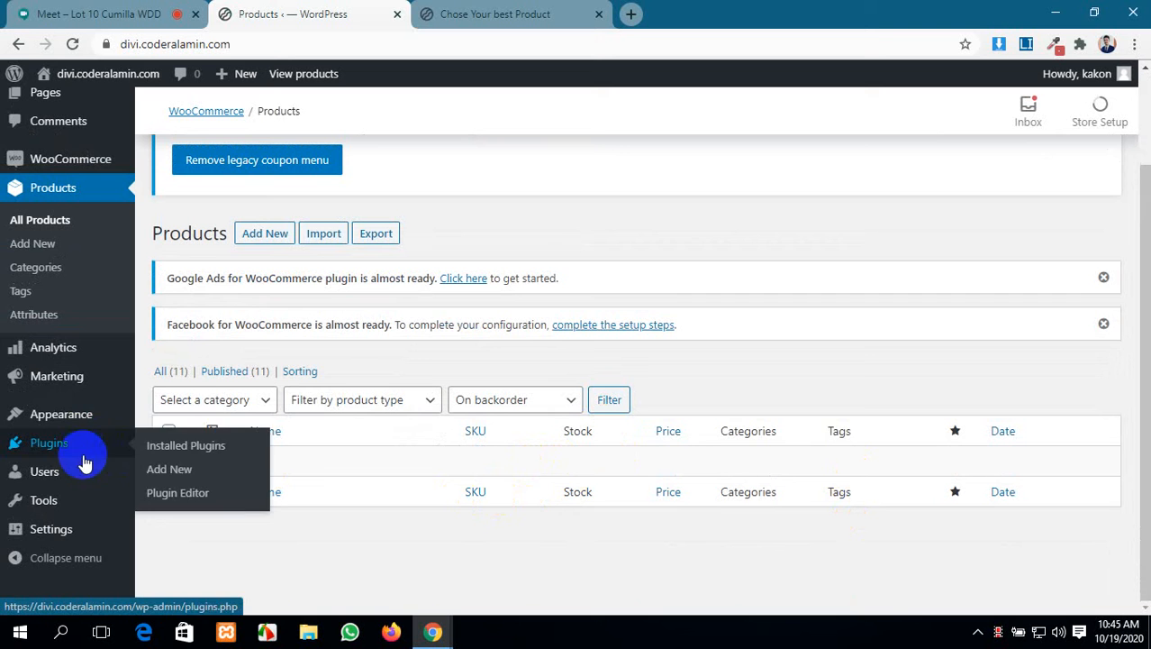
left_click(42, 268)
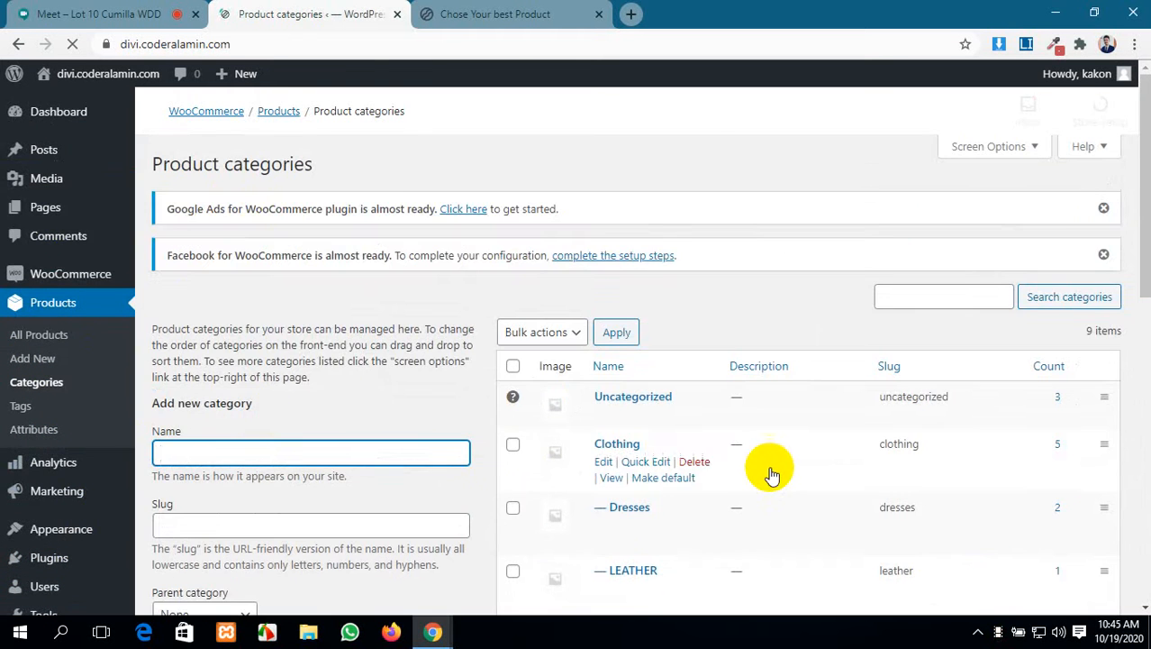
scroll(781, 467, "down", 3)
scroll(781, 466, "up", 3)
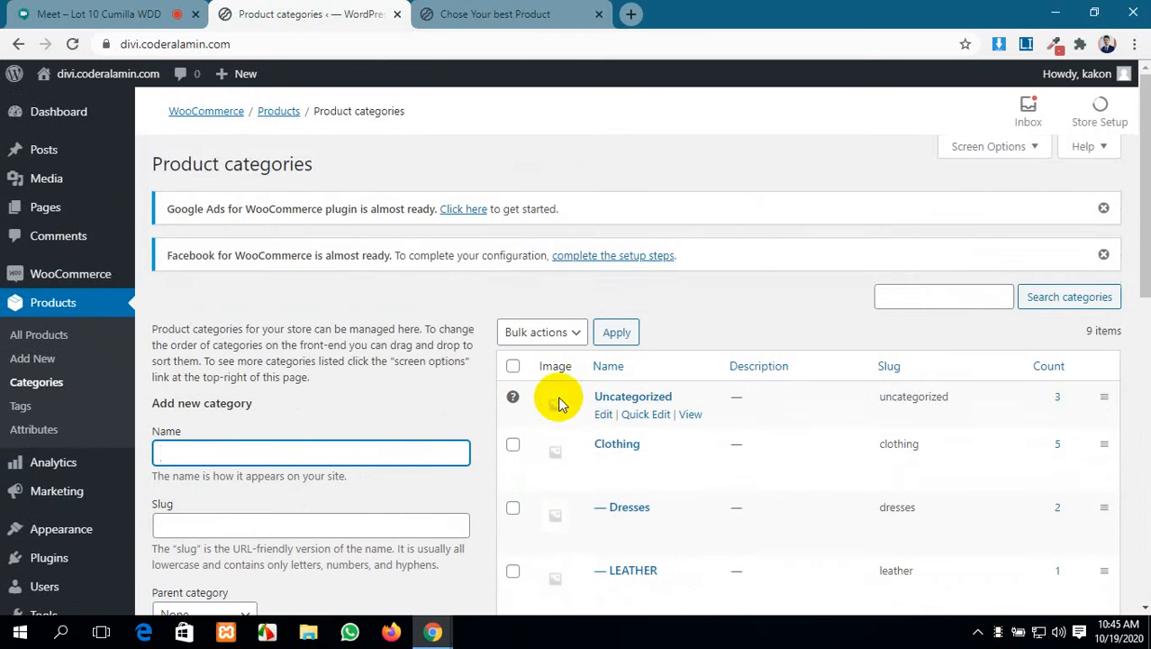
scroll(552, 399, "down", 2)
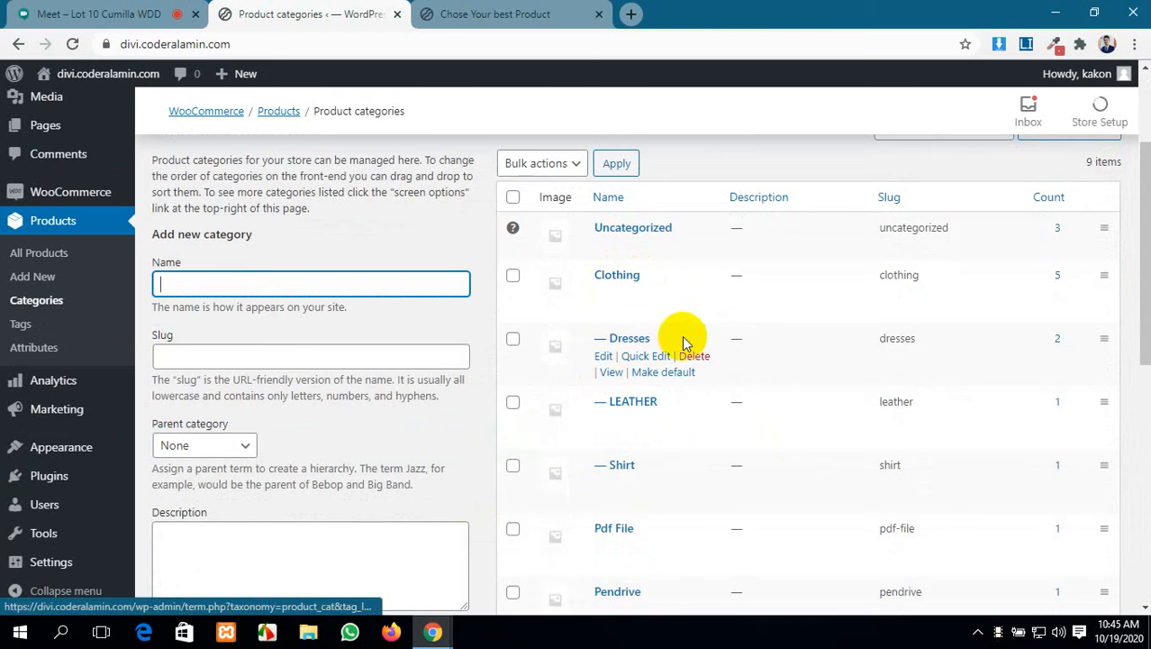
scroll(683, 342, "down", 1)
scroll(663, 321, "down", 2)
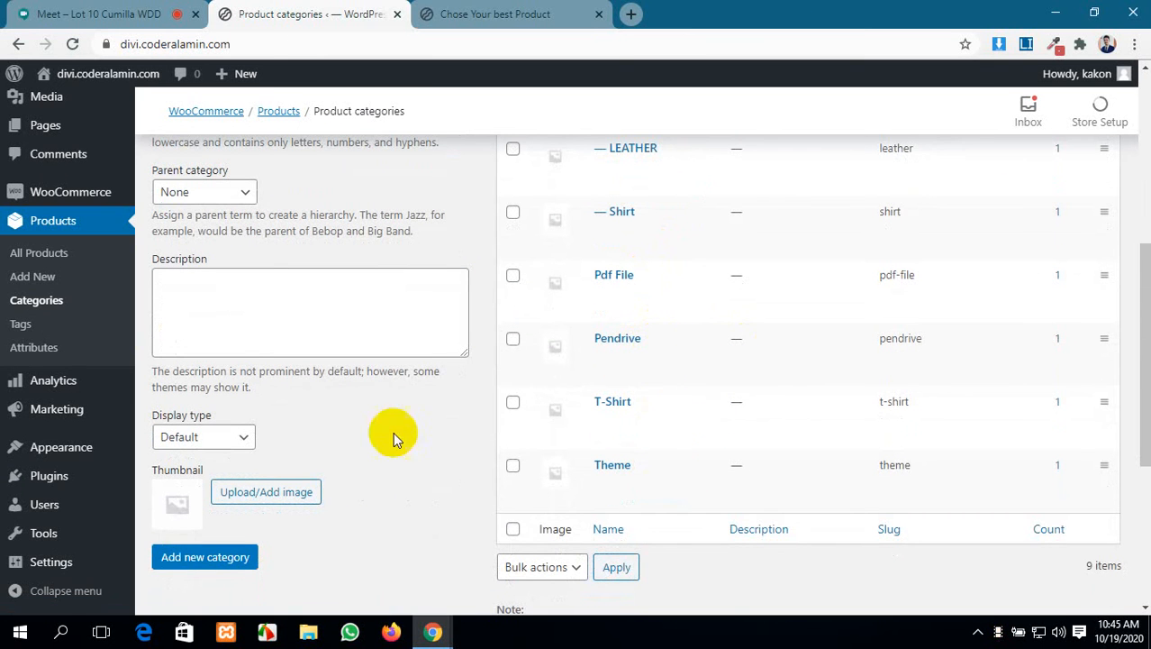
scroll(162, 411, "down", 4)
scroll(163, 409, "up", 5)
scroll(163, 412, "up", 2)
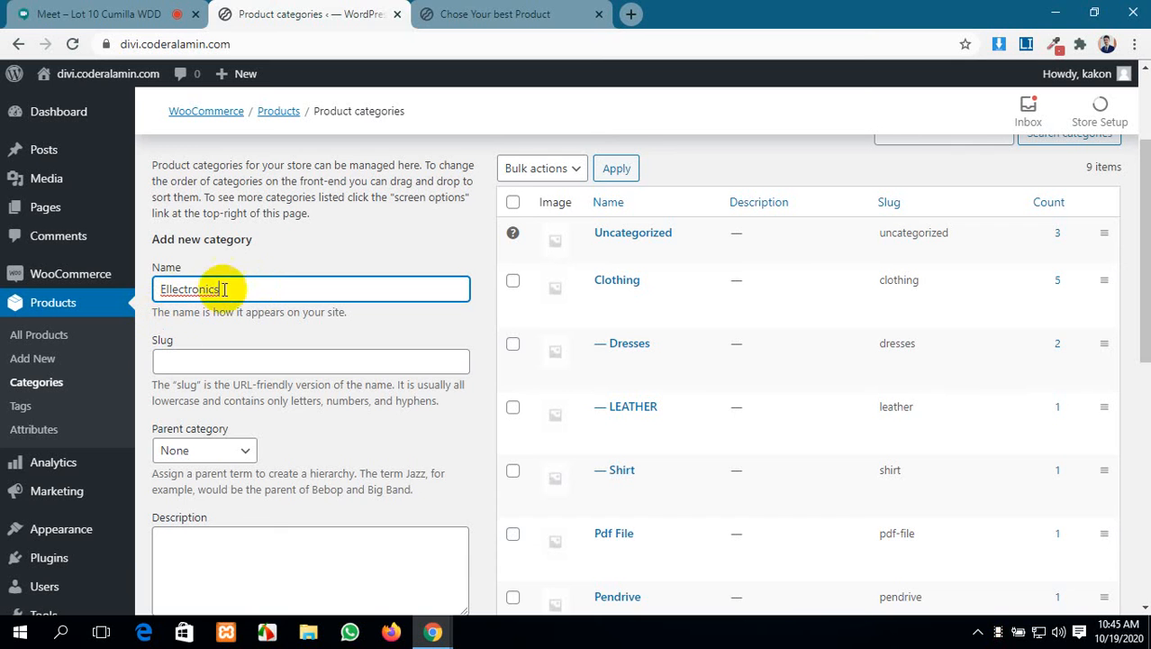
Name the new product category Electronics and give it the slug electronics, correcting the spelling in both fields
left_click_drag(227, 287, 142, 289)
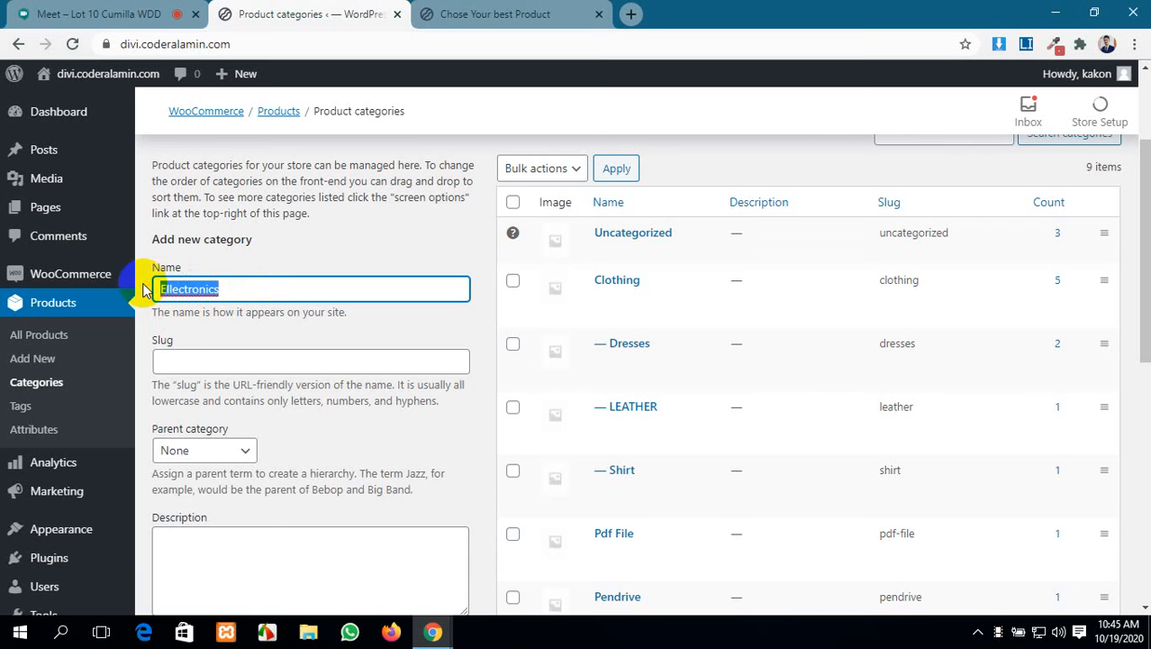
left_click(171, 363)
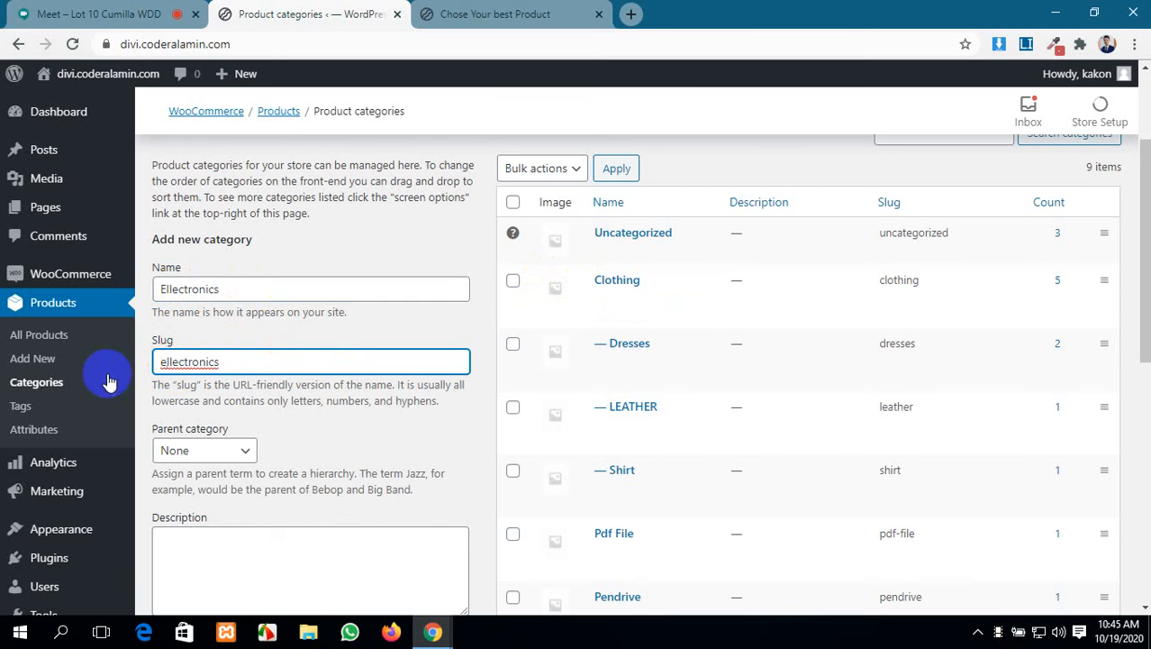
double_click(193, 362)
right_click(206, 371)
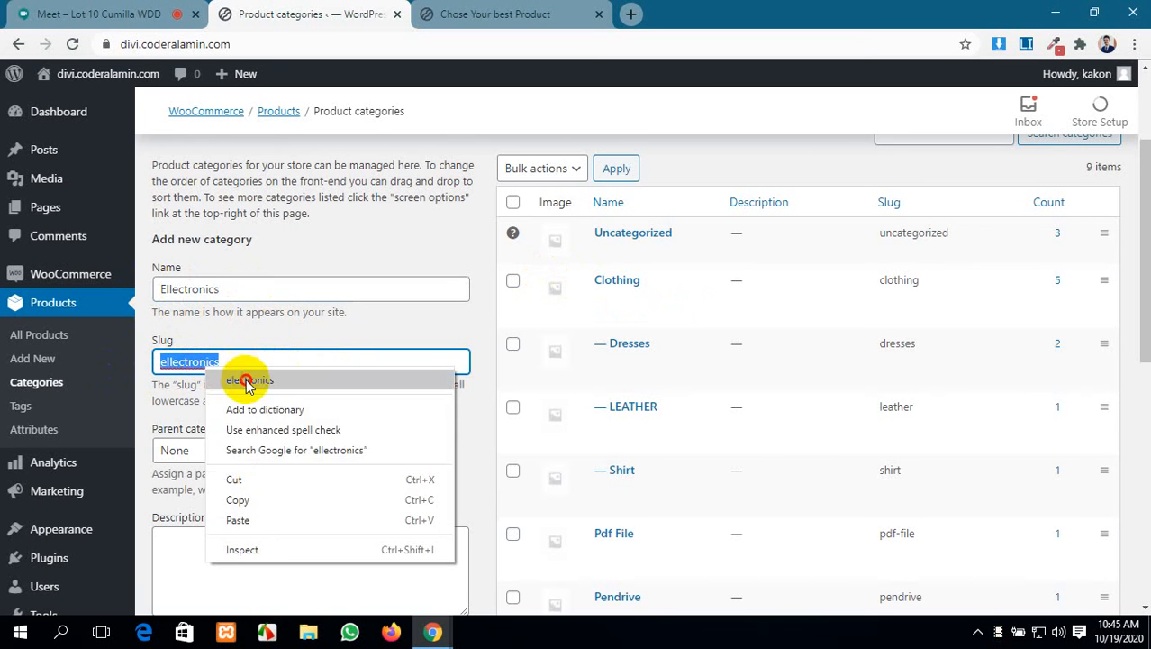
left_click(244, 379)
double_click(207, 291)
right_click(203, 288)
left_click(238, 303)
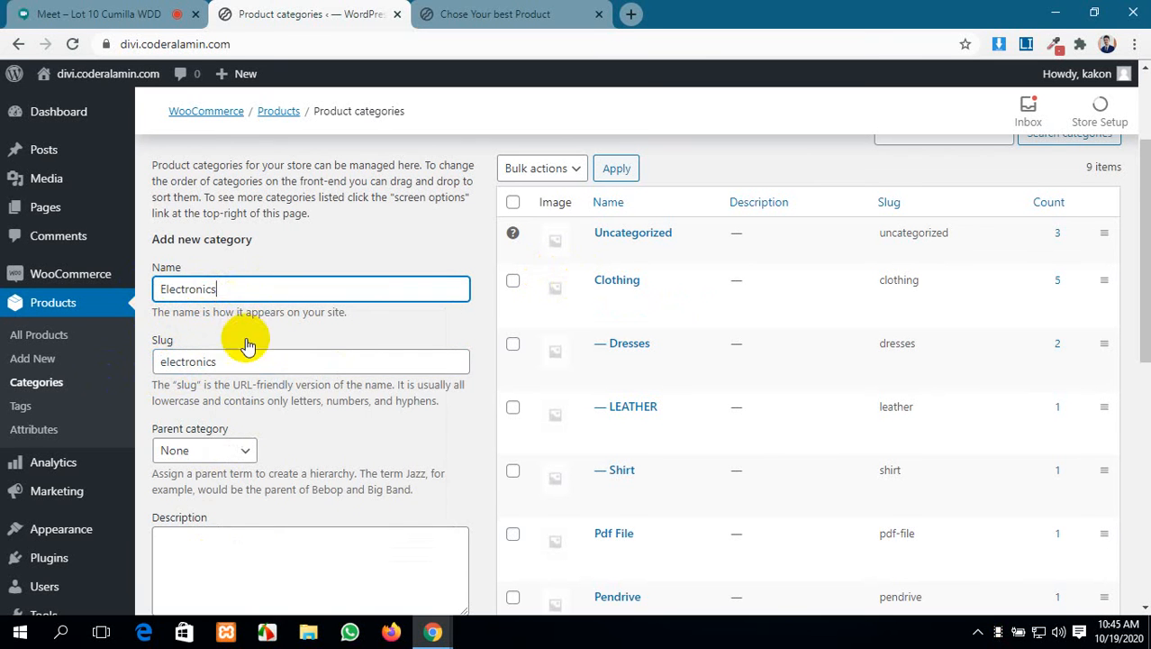
Review the available parent categories for the Electronics category and keep the parent set to None
scroll(241, 338, "down", 1)
scroll(225, 311, "down", 1)
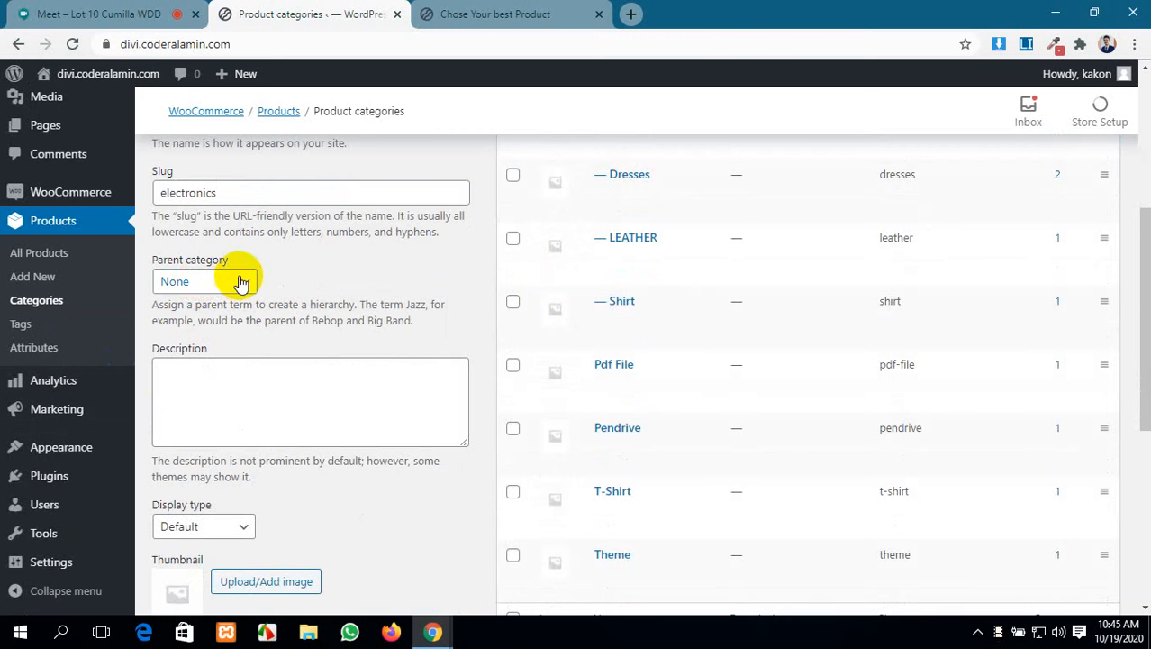
left_click(240, 282)
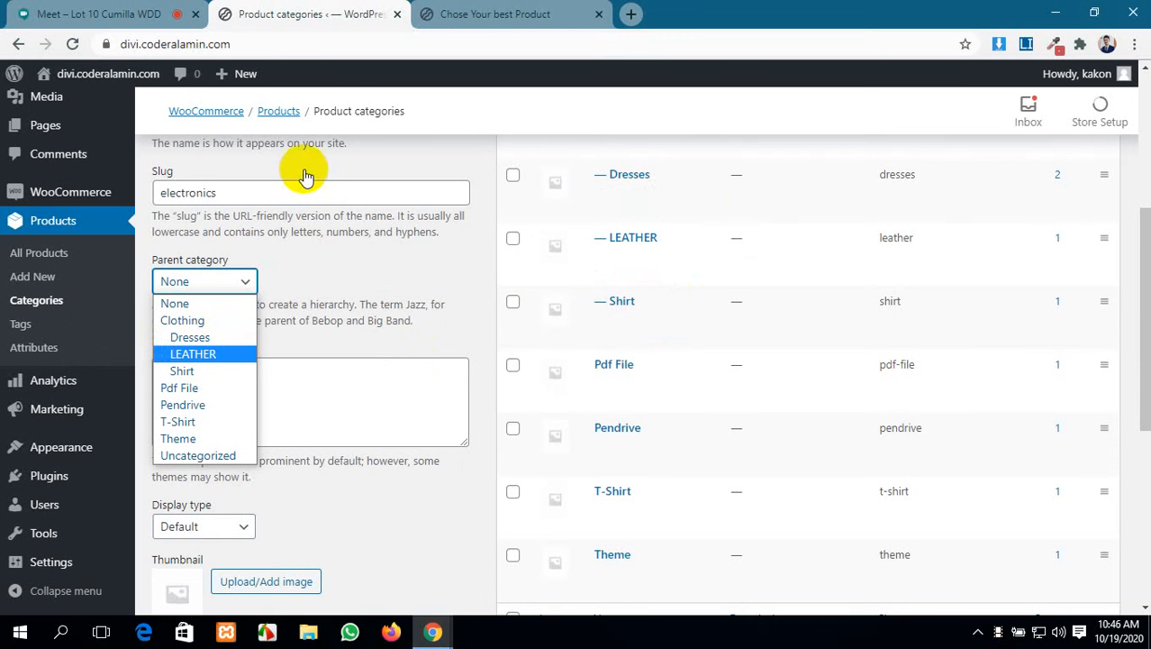
scroll(292, 178, "up", 3)
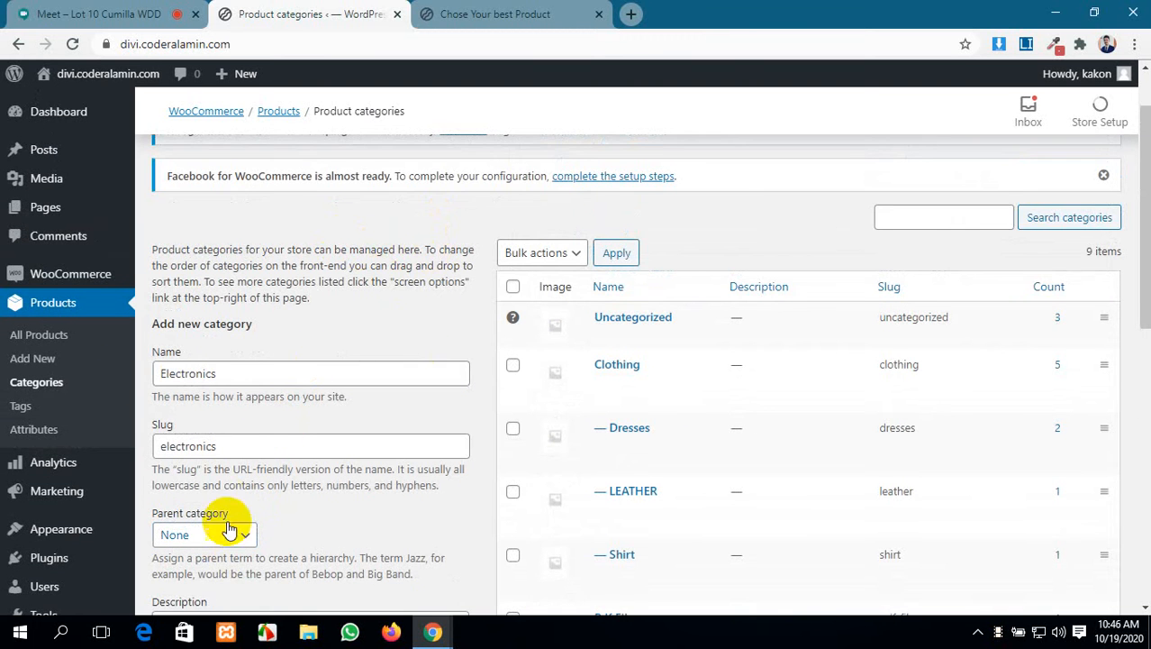
scroll(236, 540, "down", 2)
left_click(229, 461)
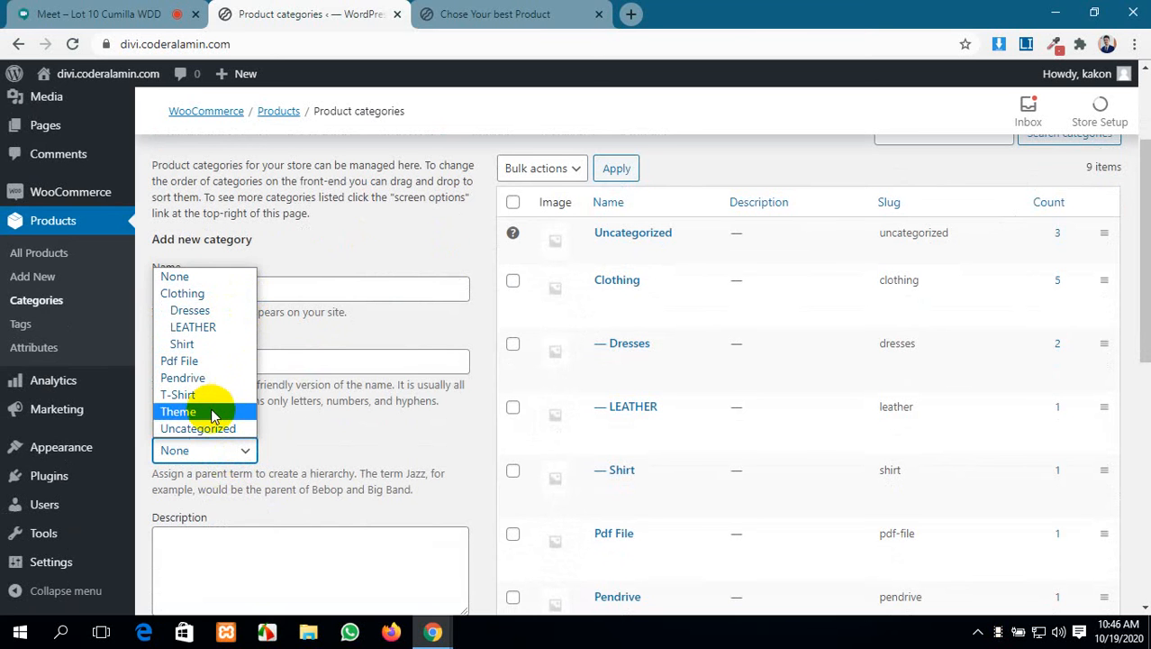
left_click(337, 248)
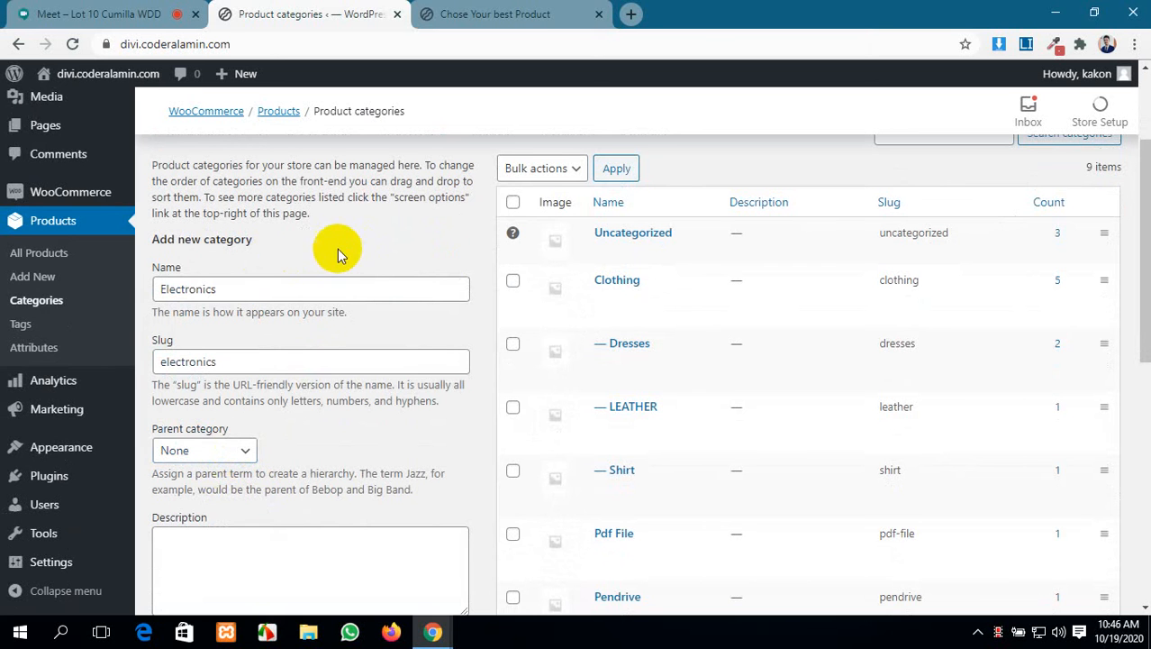
left_click(236, 289)
Fill the category description with one generated lorem ipsum paragraph of 4 sentences, copied from the browser's text generator extension
scroll(463, 425, "down", 2)
left_click(223, 411)
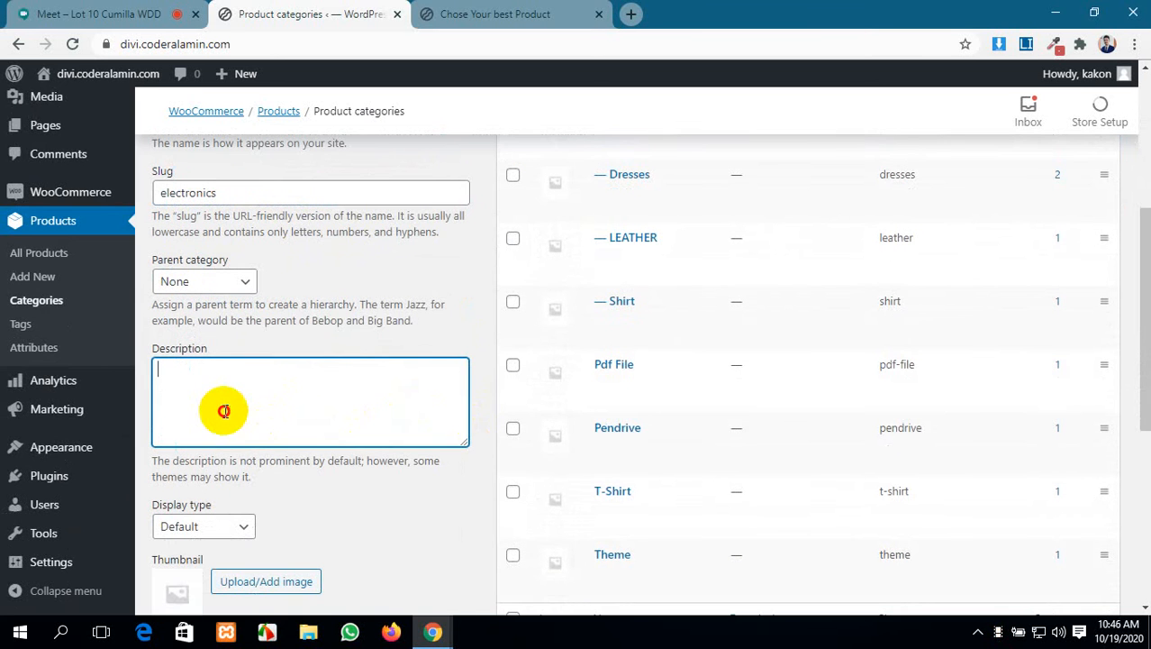
left_click(1025, 44)
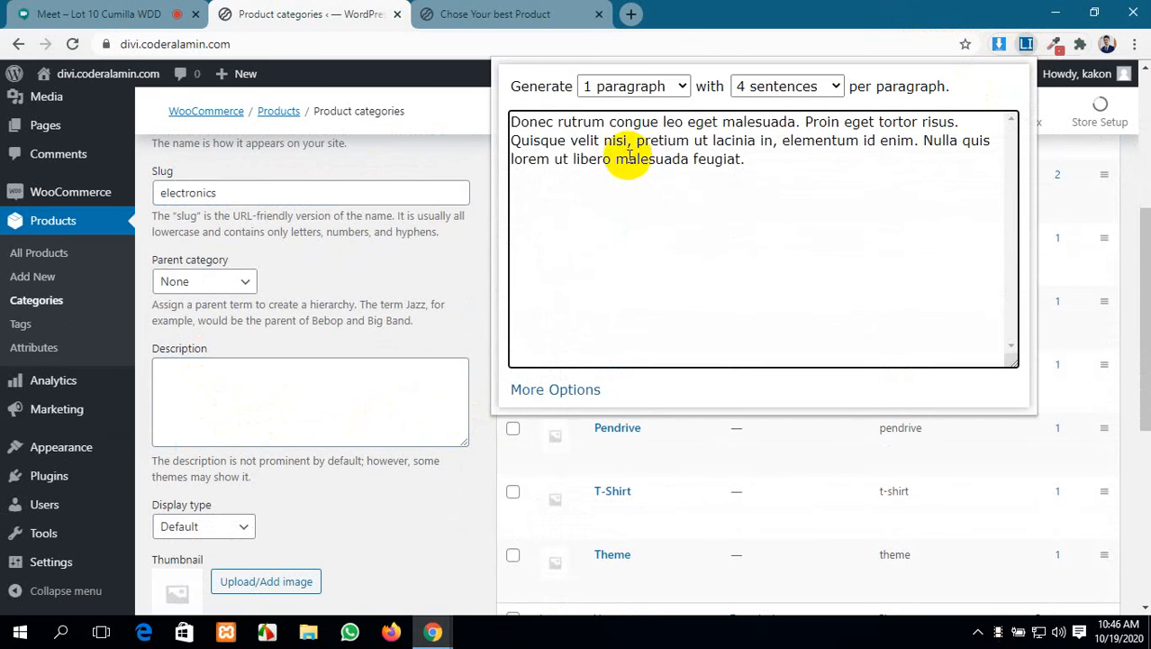
left_click(559, 108)
left_click_drag(560, 108, 516, 99)
key("ctrl+c")
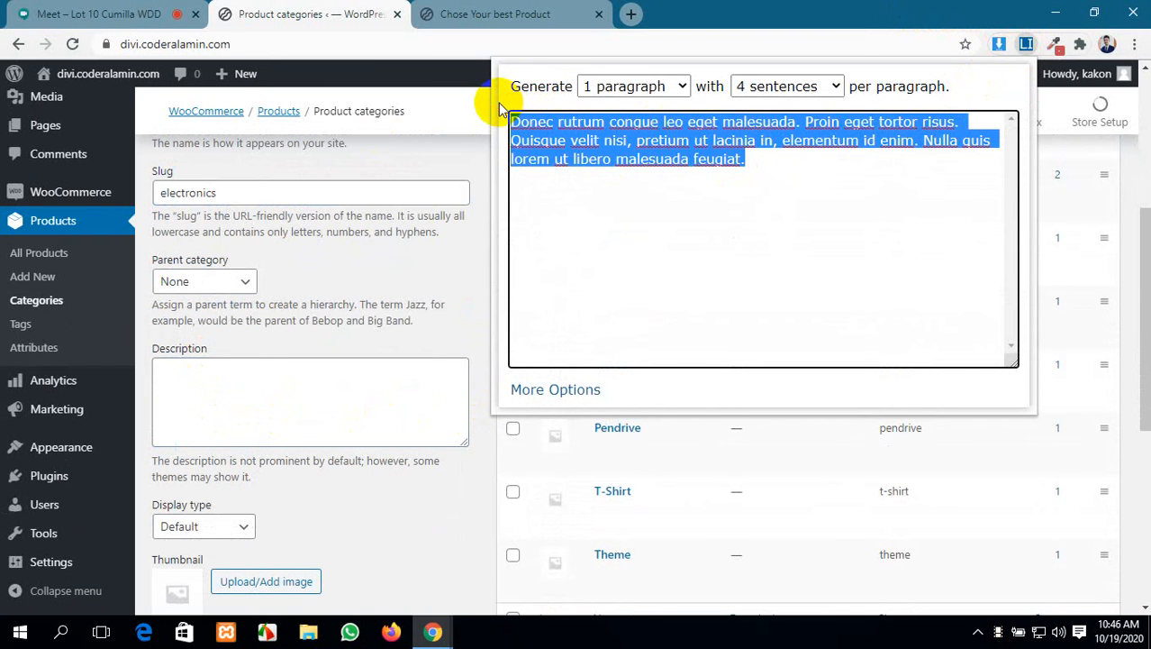
left_click(314, 369)
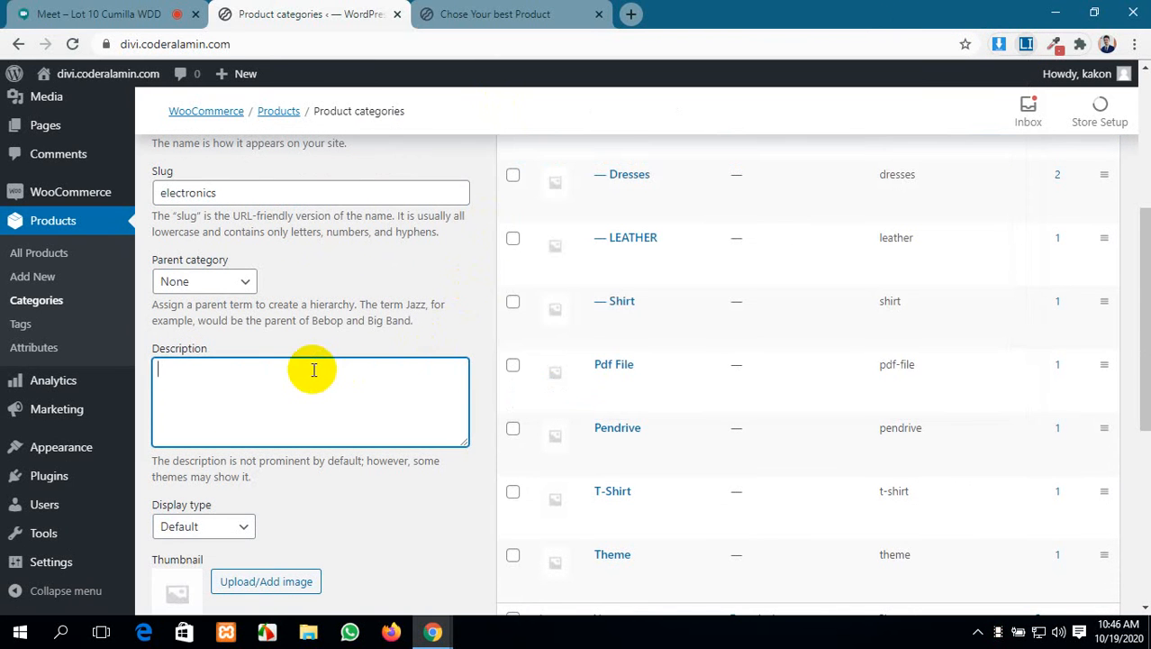
key("ctrl+v")
Review the display type options for the new category and keep Default
scroll(314, 369, "down", 3)
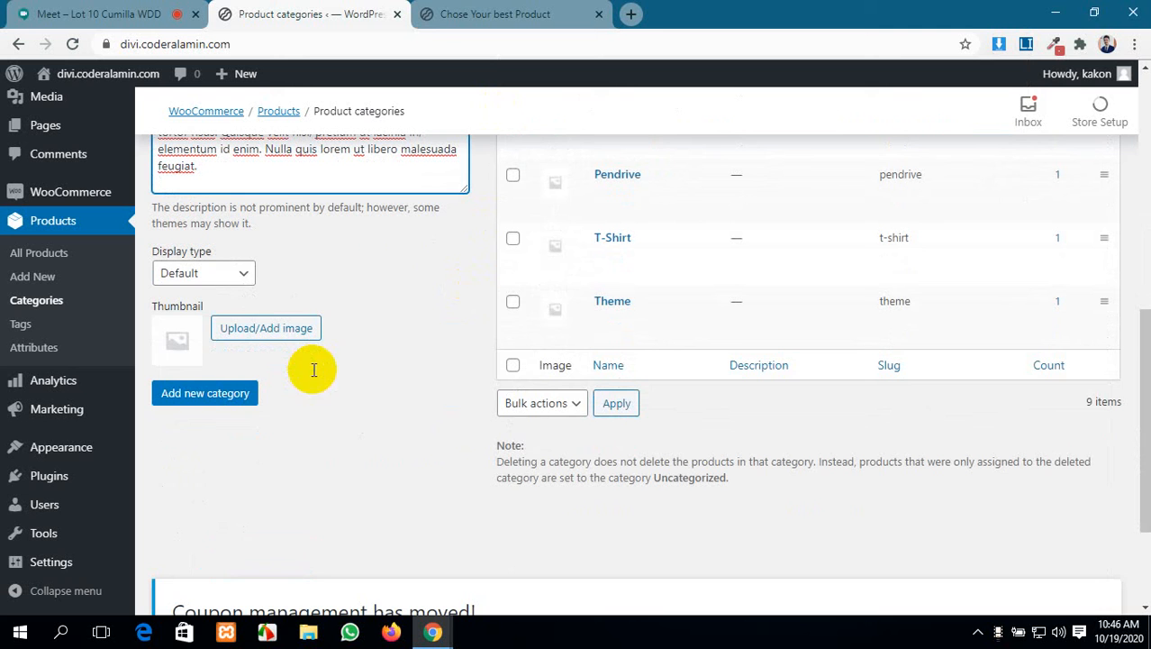
left_click(234, 276)
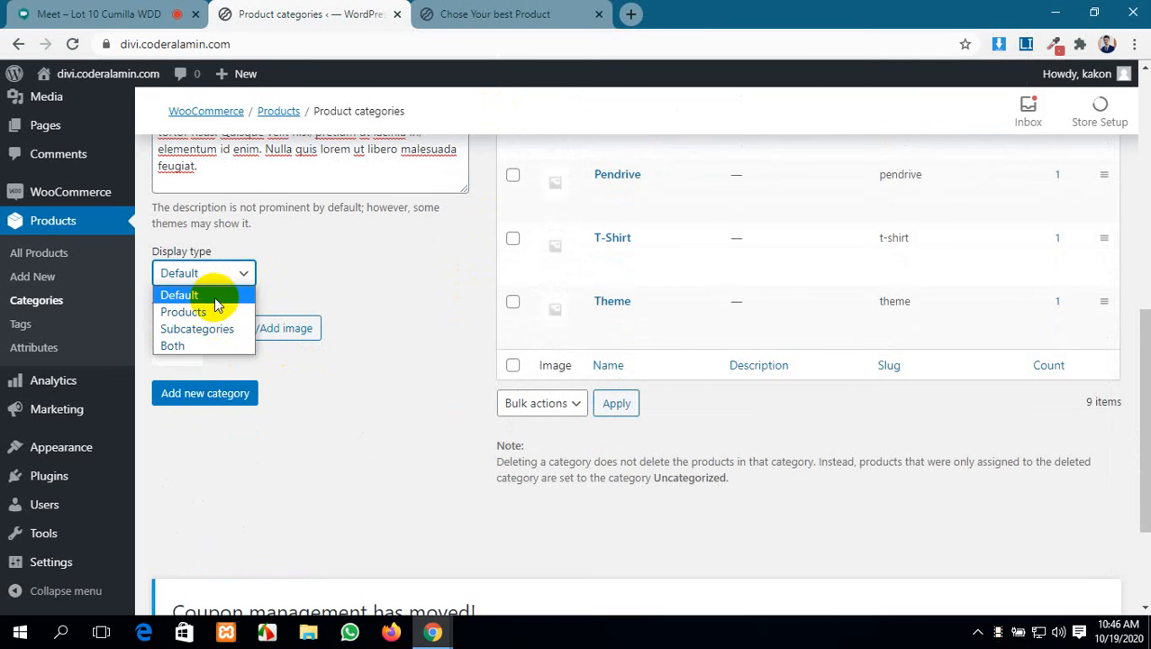
left_click(264, 294)
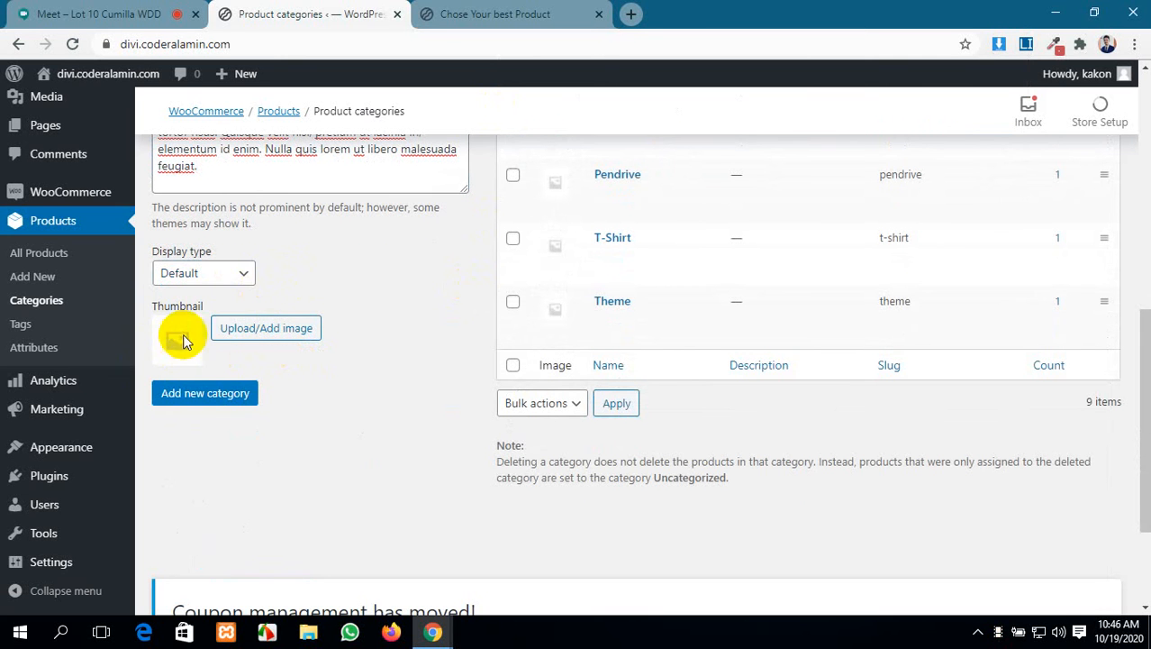
Open the image chooser for the category thumbnail and select the image of four USB pendrives in the media library
left_click(261, 328)
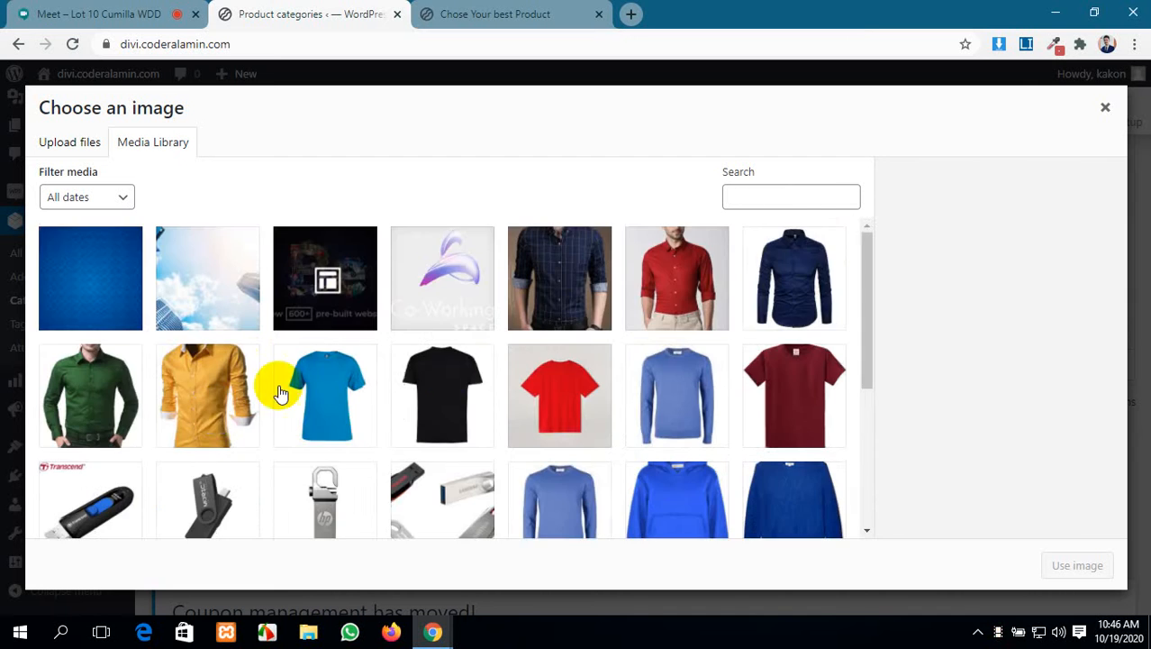
scroll(586, 360, "down", 5)
scroll(586, 360, "up", 1)
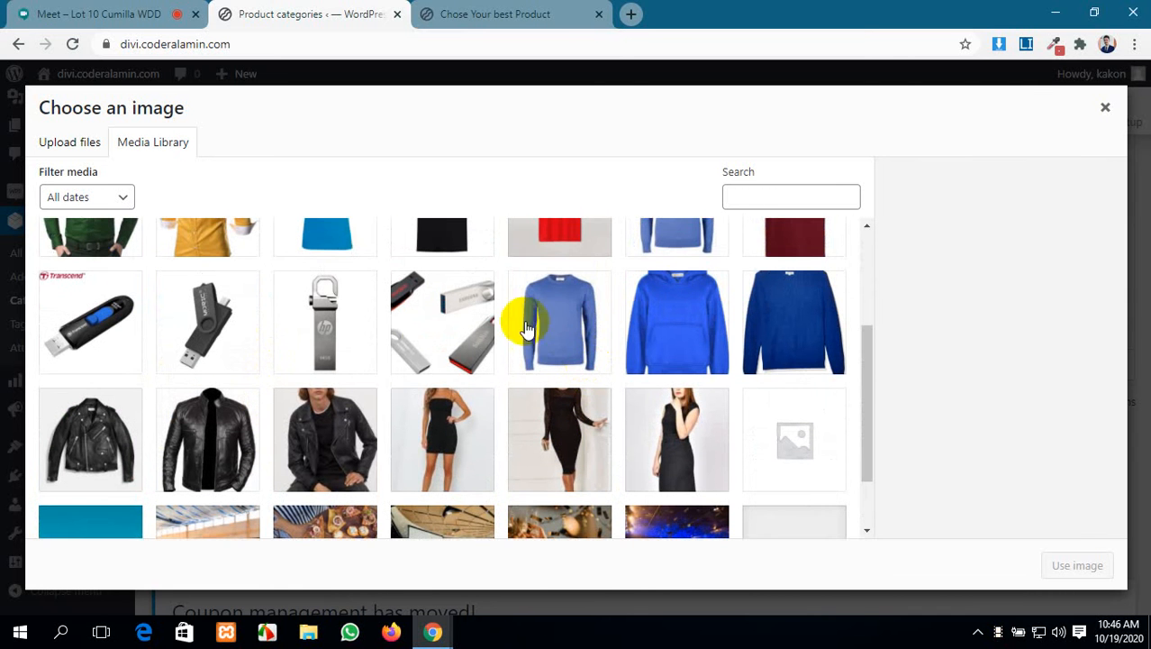
left_click(410, 316)
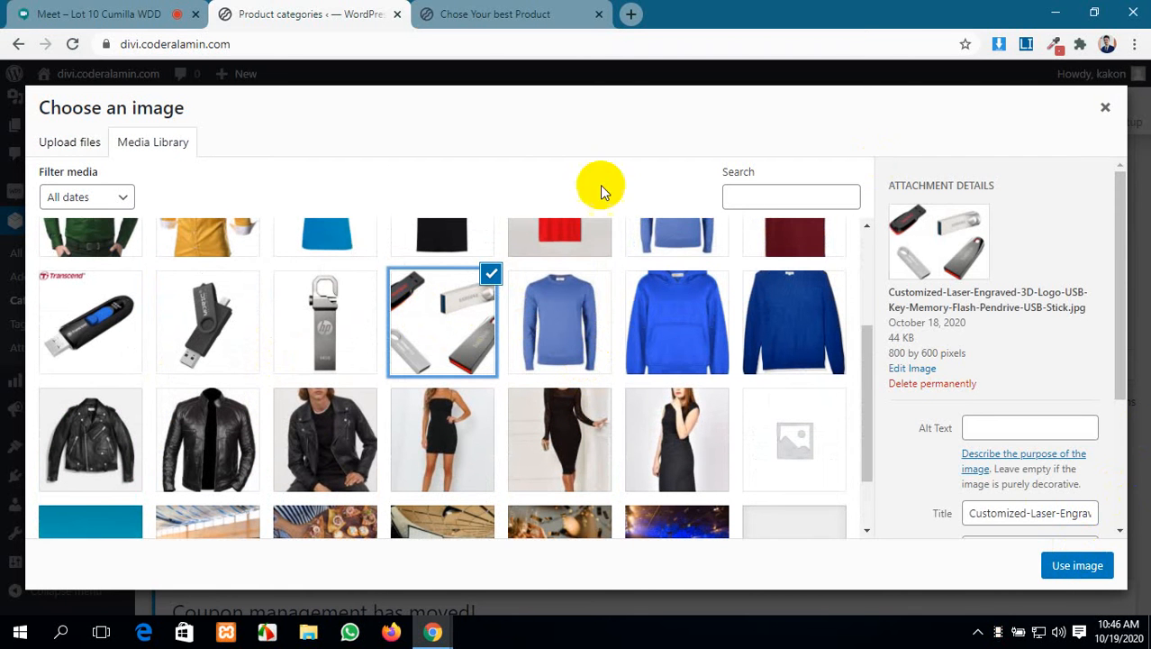
Search Google for electronics in a new browser tab and show the image results
left_click(631, 13)
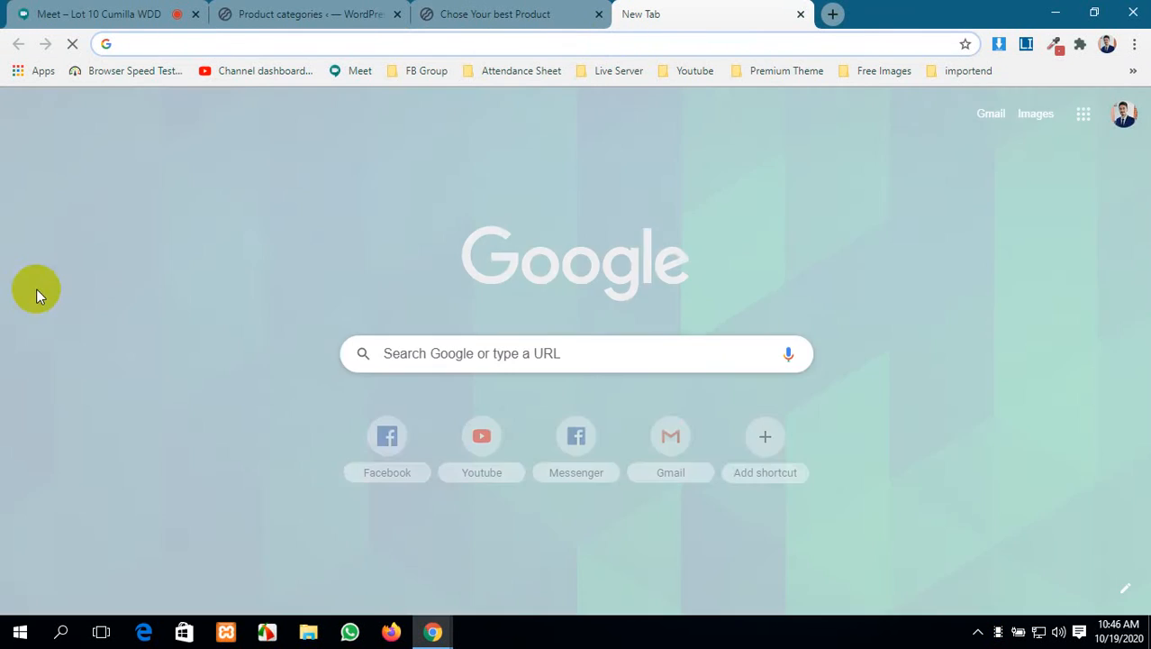
type("e")
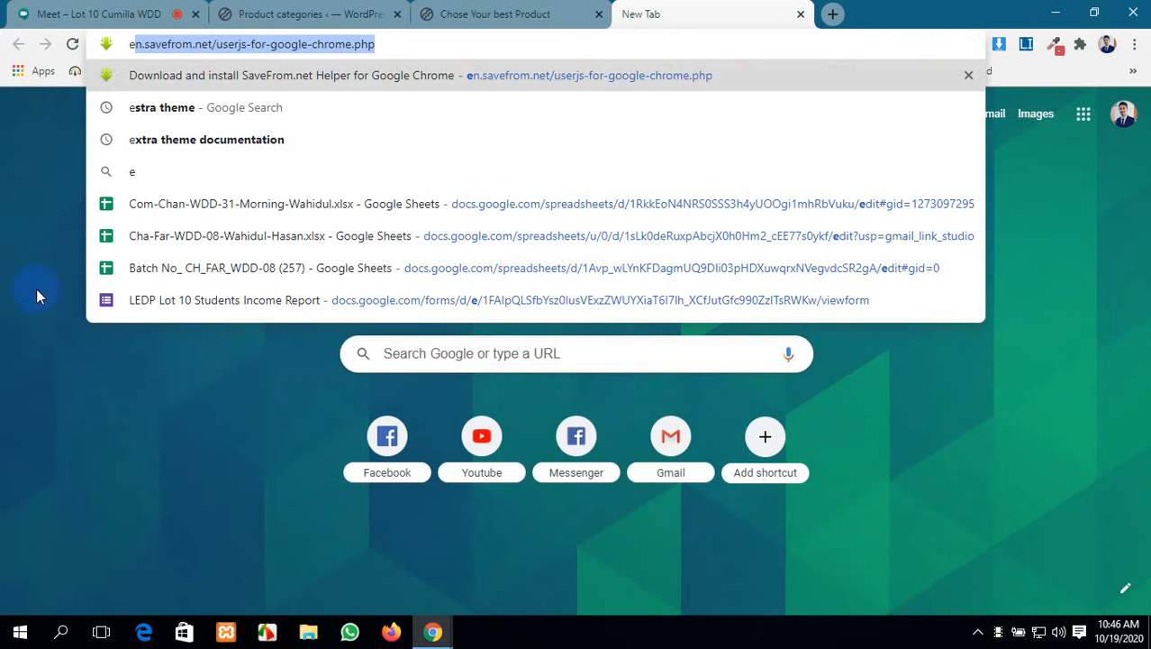
type("lec")
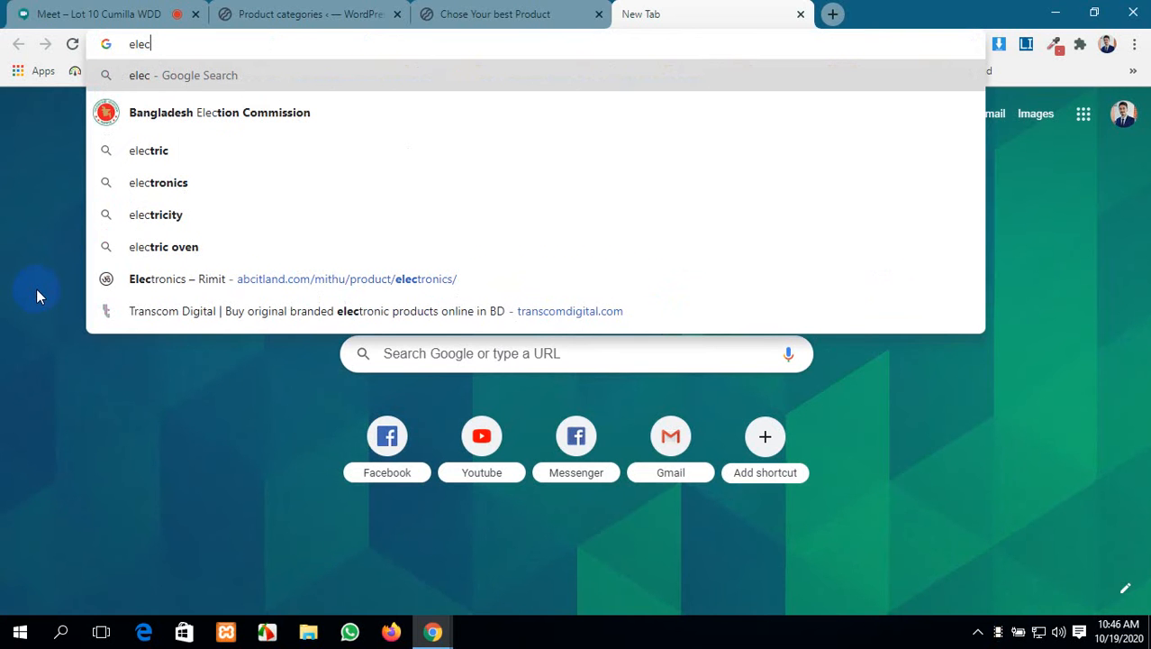
type("t")
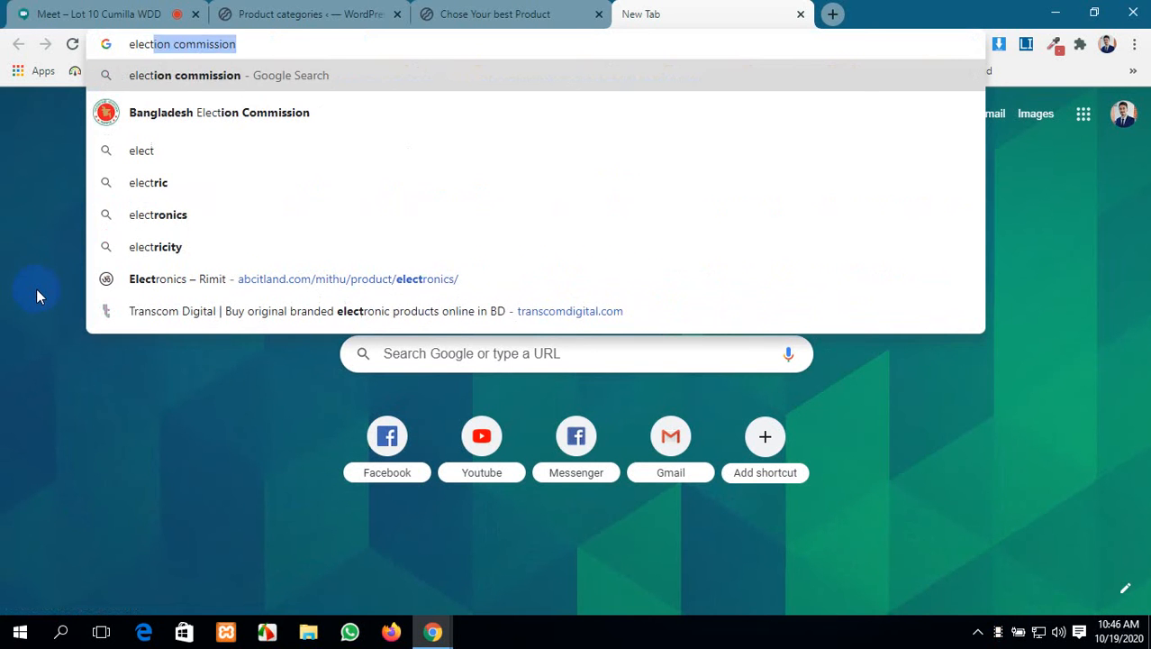
type("roni")
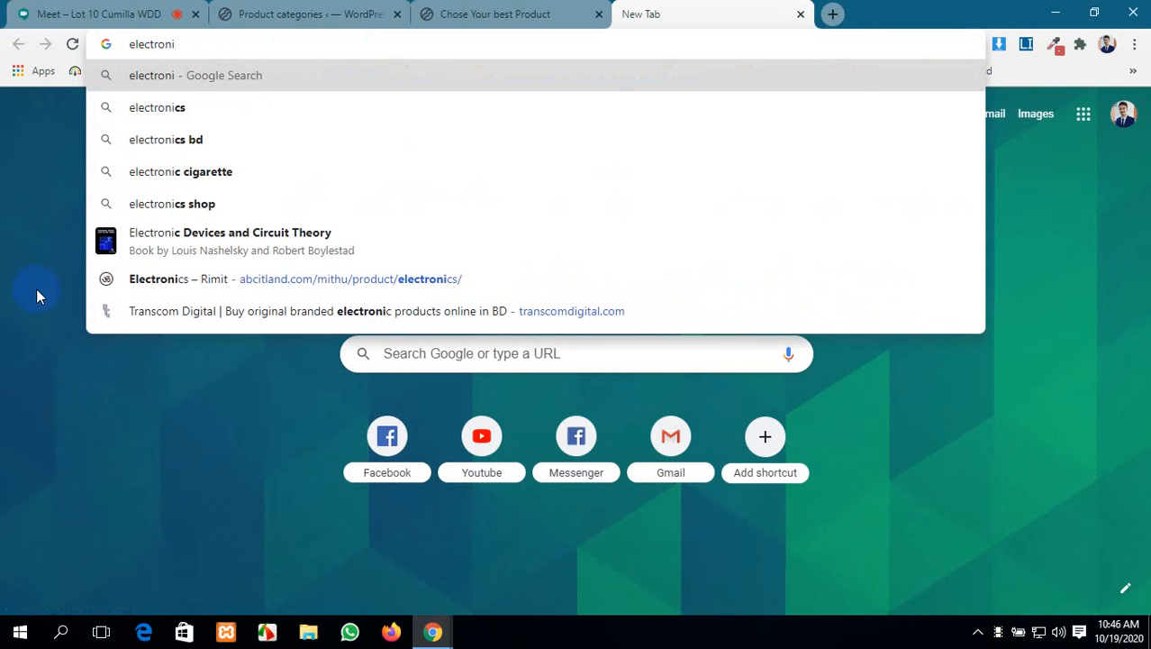
left_click(193, 110)
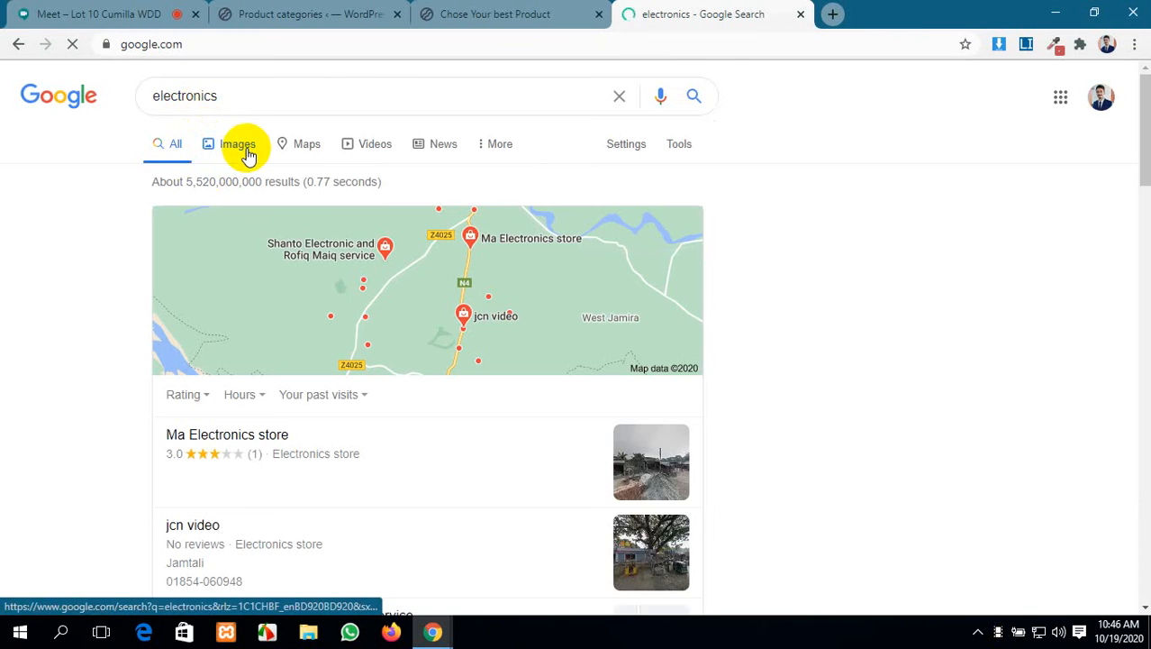
left_click(248, 155)
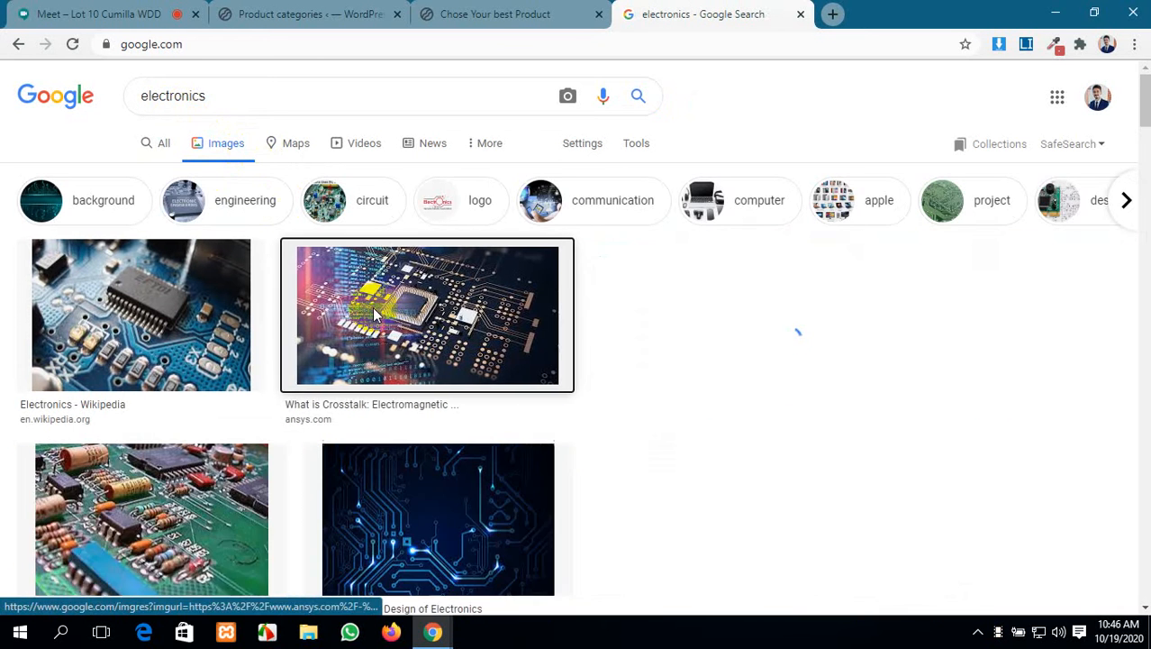
Find the J&S Electronics Company circuit board picture among the related images and save it to Downloads as images.jpg
left_click(373, 310)
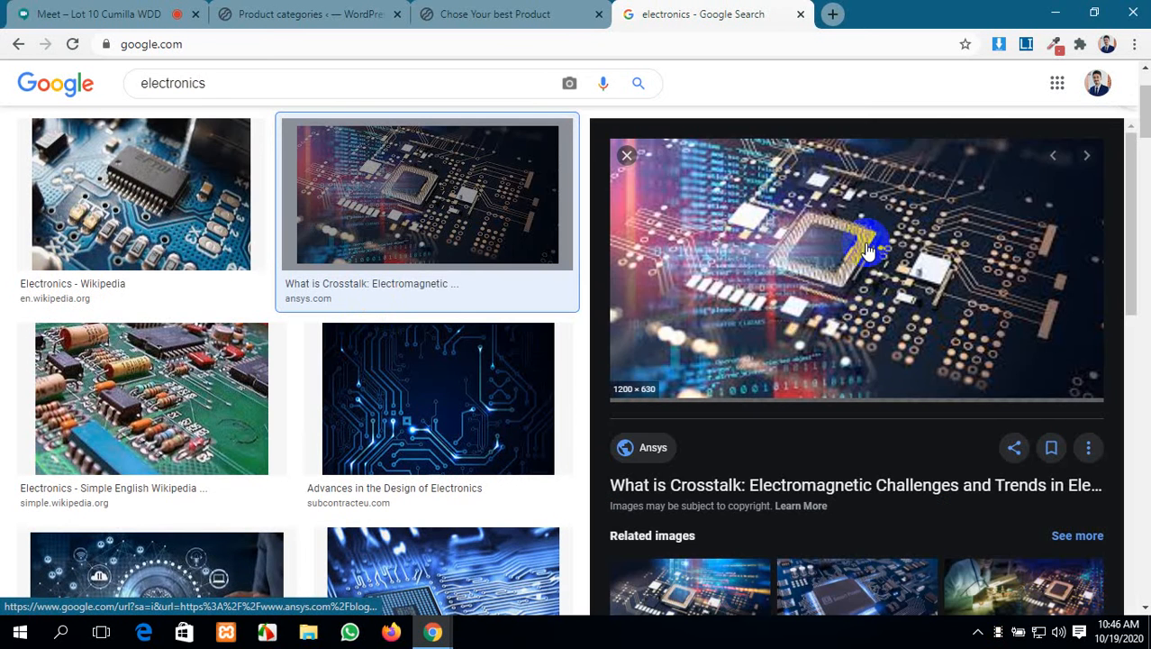
scroll(867, 251, "down", 5)
scroll(867, 250, "up", 2)
scroll(866, 251, "down", 1)
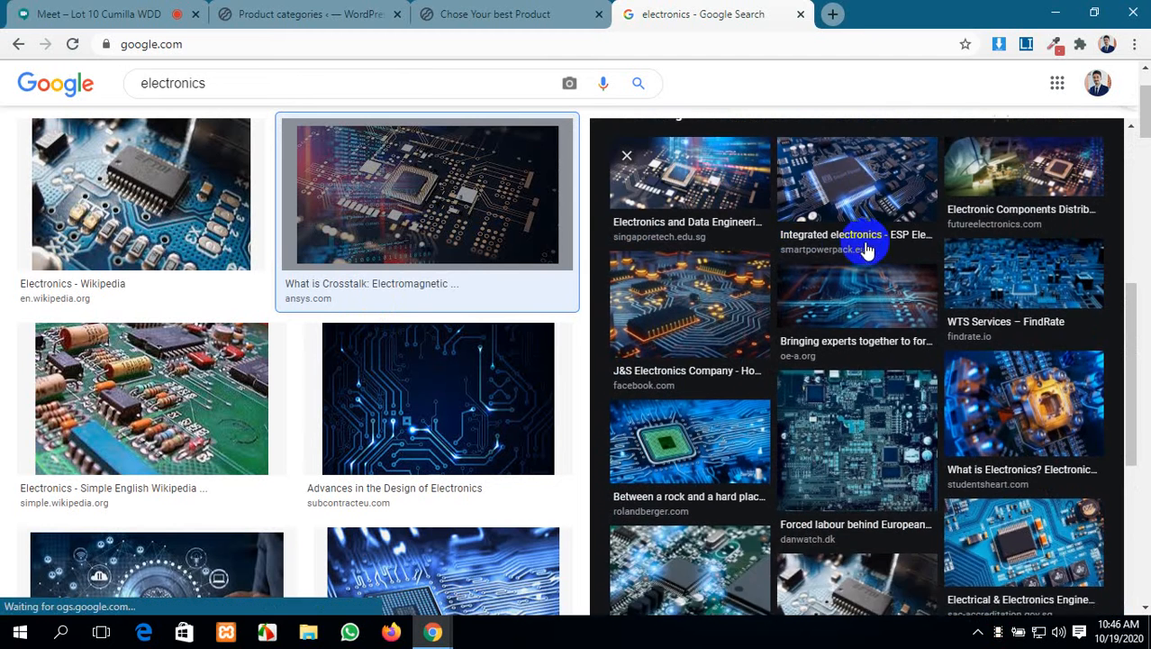
left_click(713, 288)
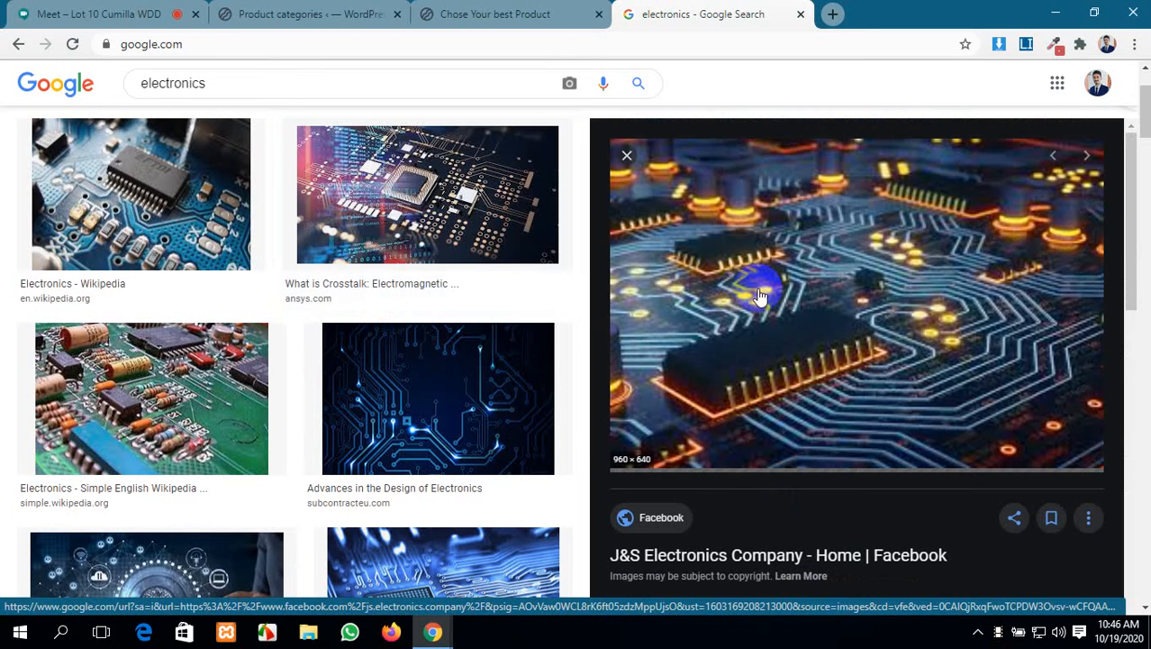
right_click(867, 222)
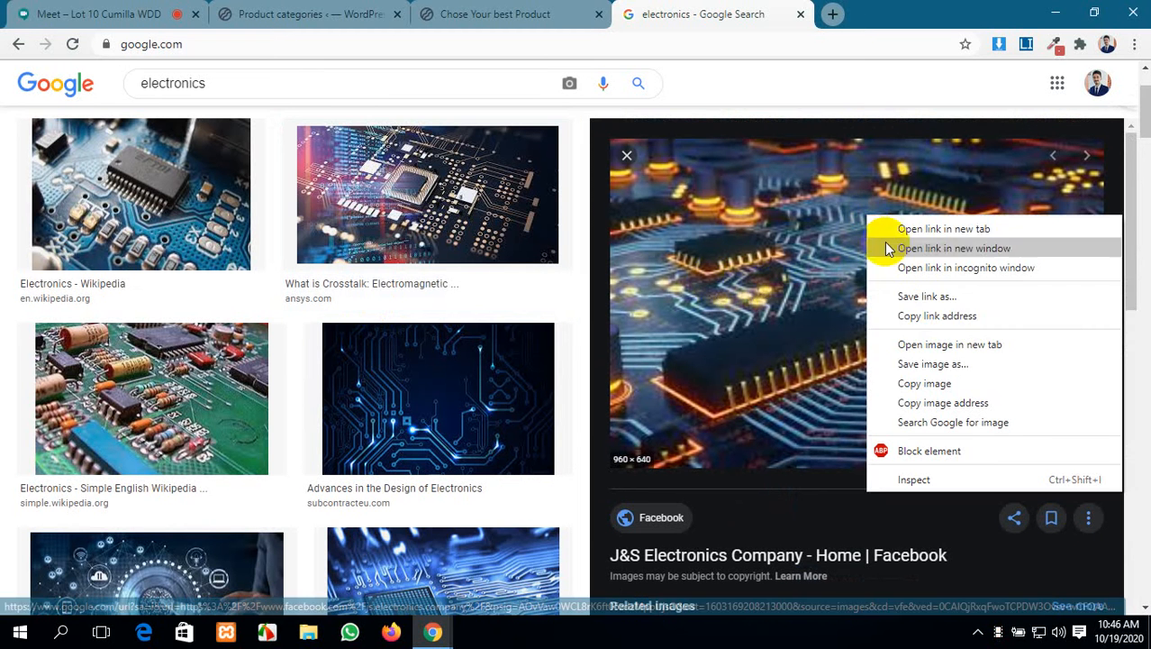
left_click(939, 363)
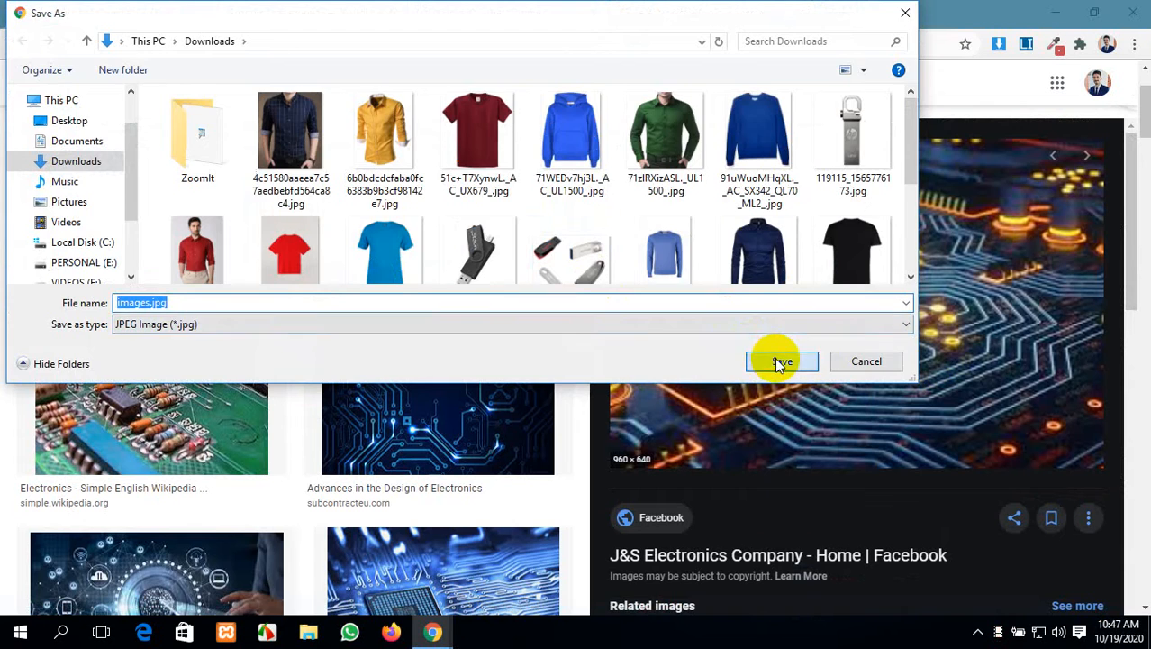
left_click(780, 361)
Return to the product categories page, upload images.jpg from Downloads and use it as the category thumbnail
left_click(304, 13)
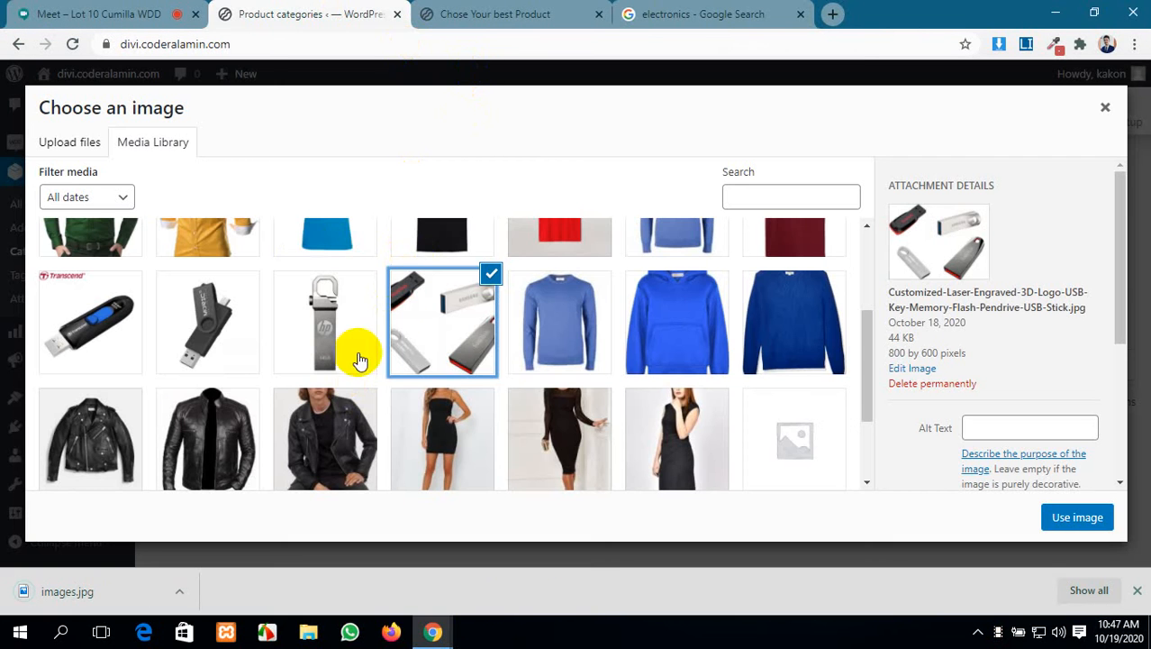
left_click(63, 142)
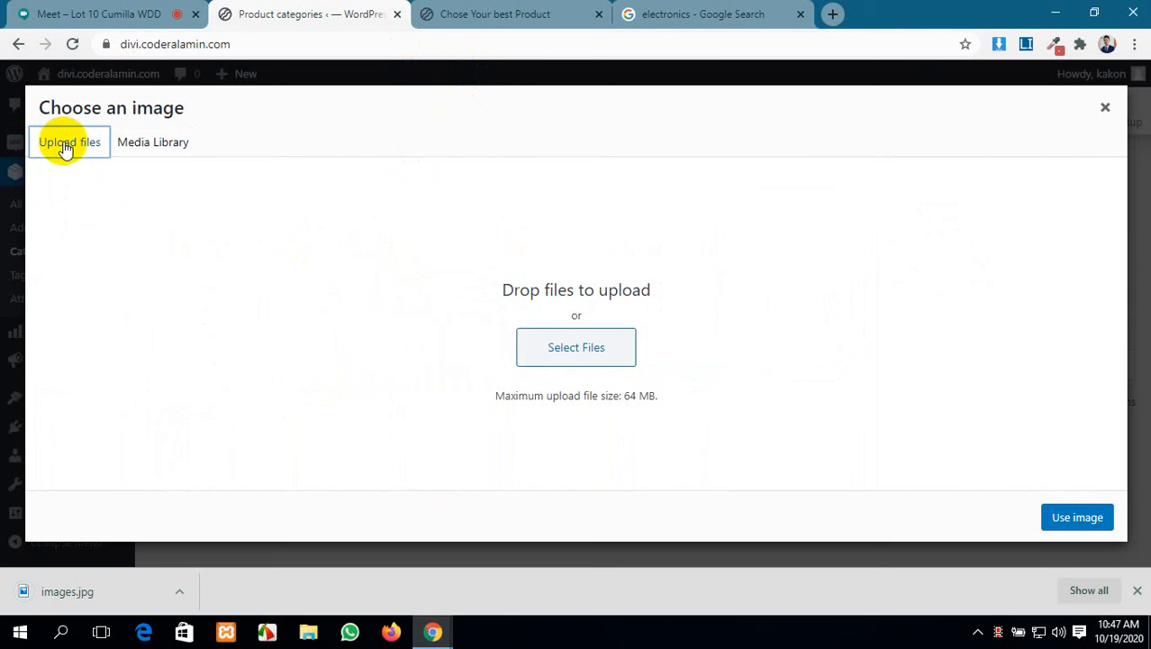
left_click(568, 357)
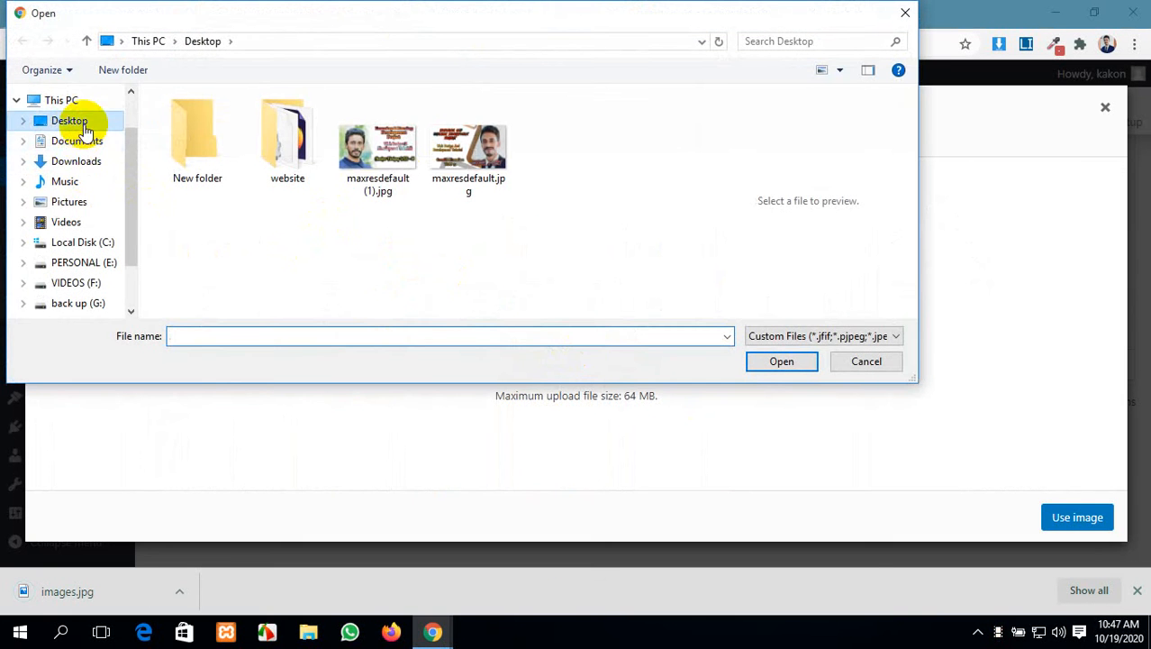
left_click(79, 143)
left_click(76, 162)
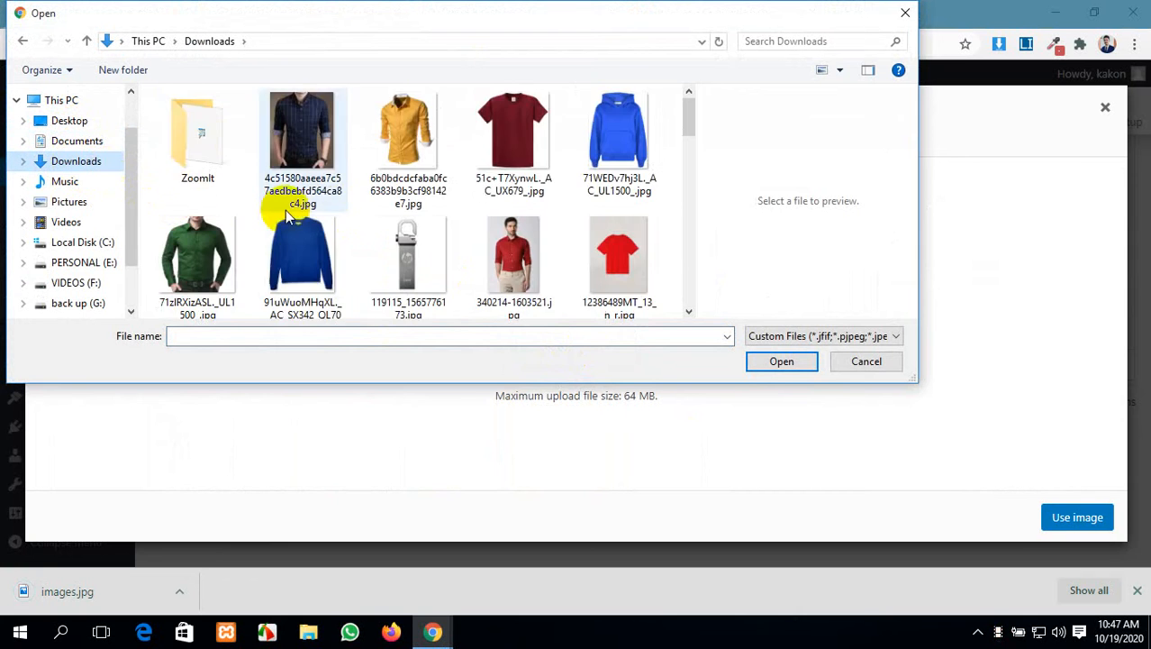
scroll(341, 214, "down", 8)
scroll(341, 214, "down", 3)
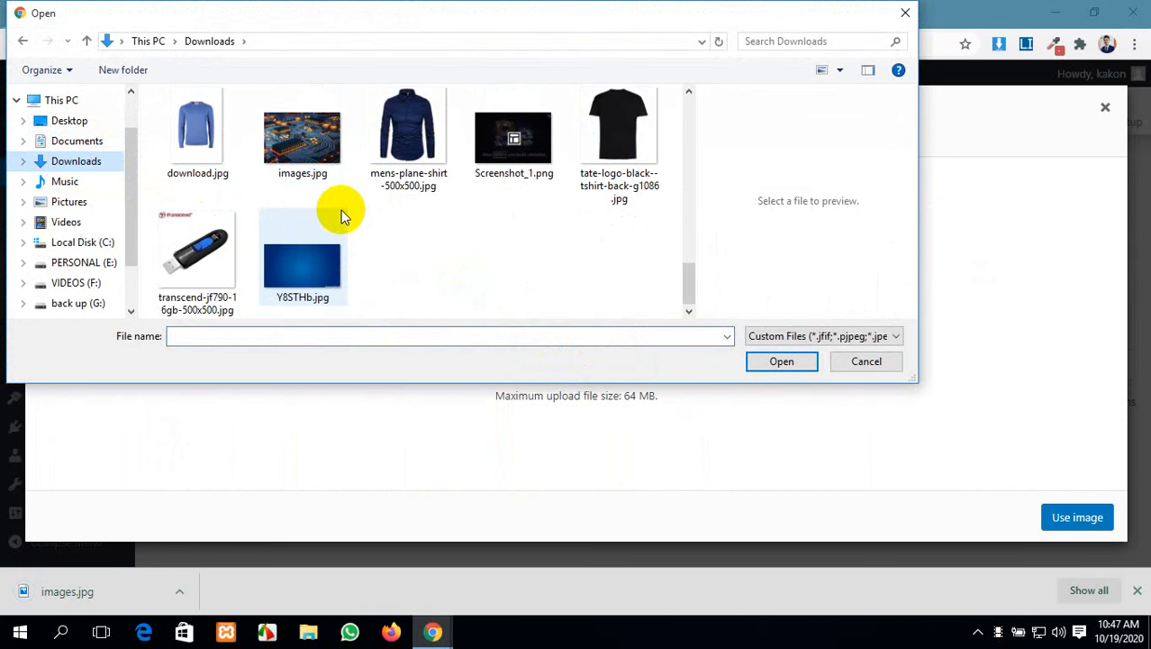
scroll(341, 214, "up", 3)
scroll(341, 210, "down", 1)
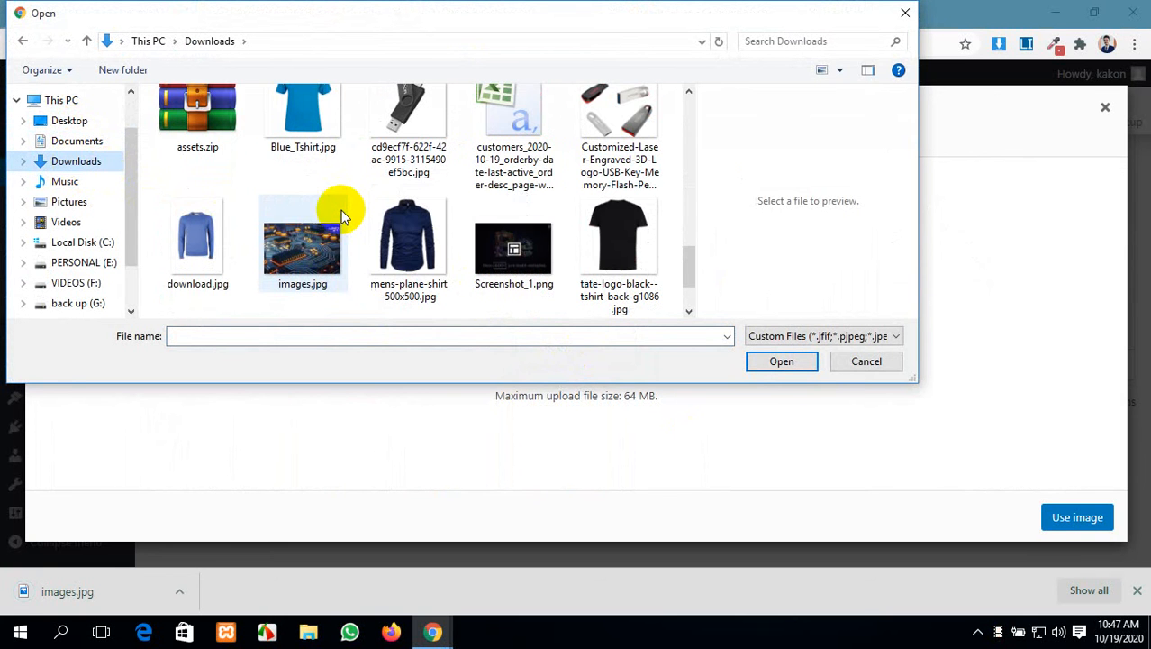
left_click(336, 221)
left_click(800, 359)
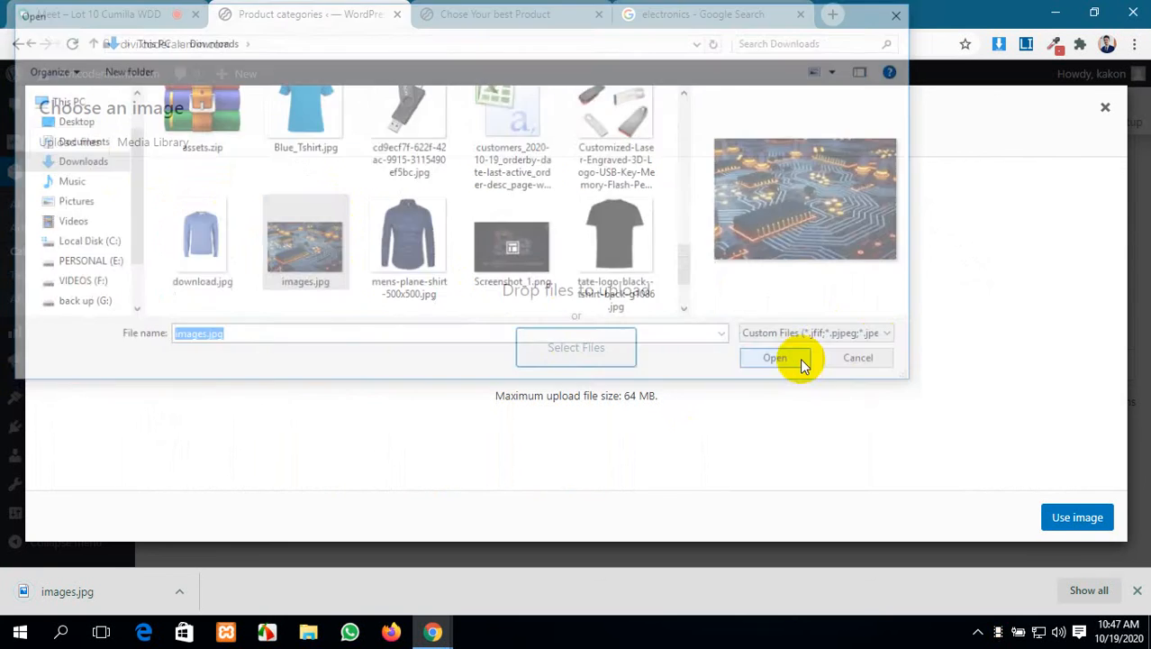
left_click(1079, 518)
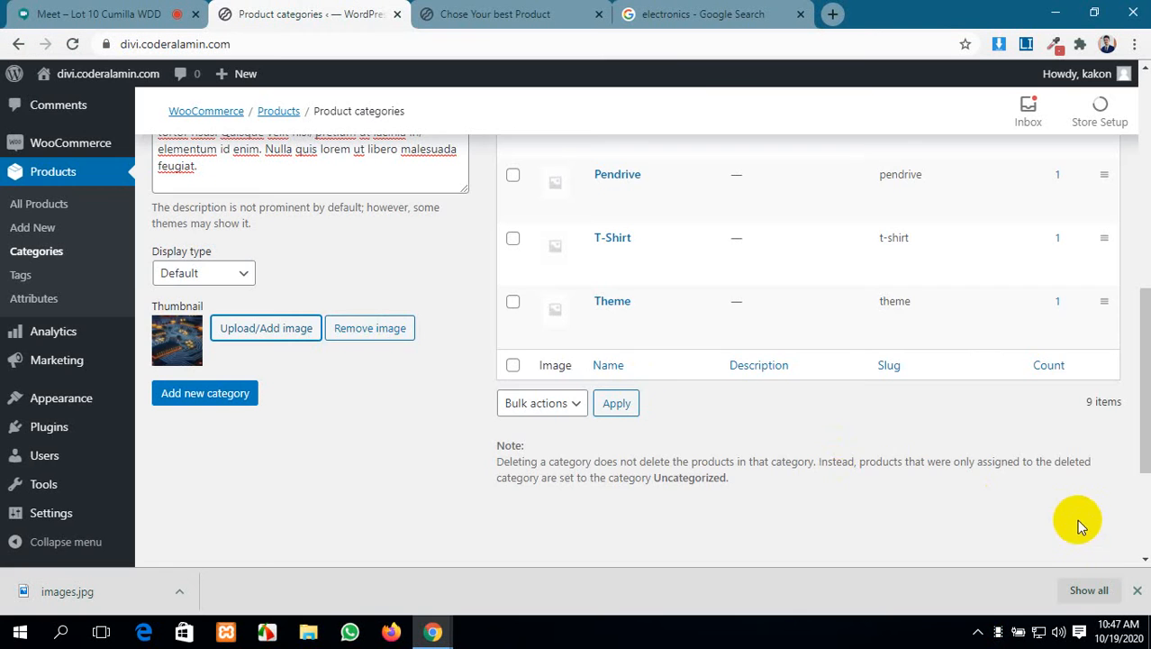
Add the new Electronics category and check its image, description and slug in the category list
scroll(223, 257, "up", 2)
scroll(224, 257, "down", 3)
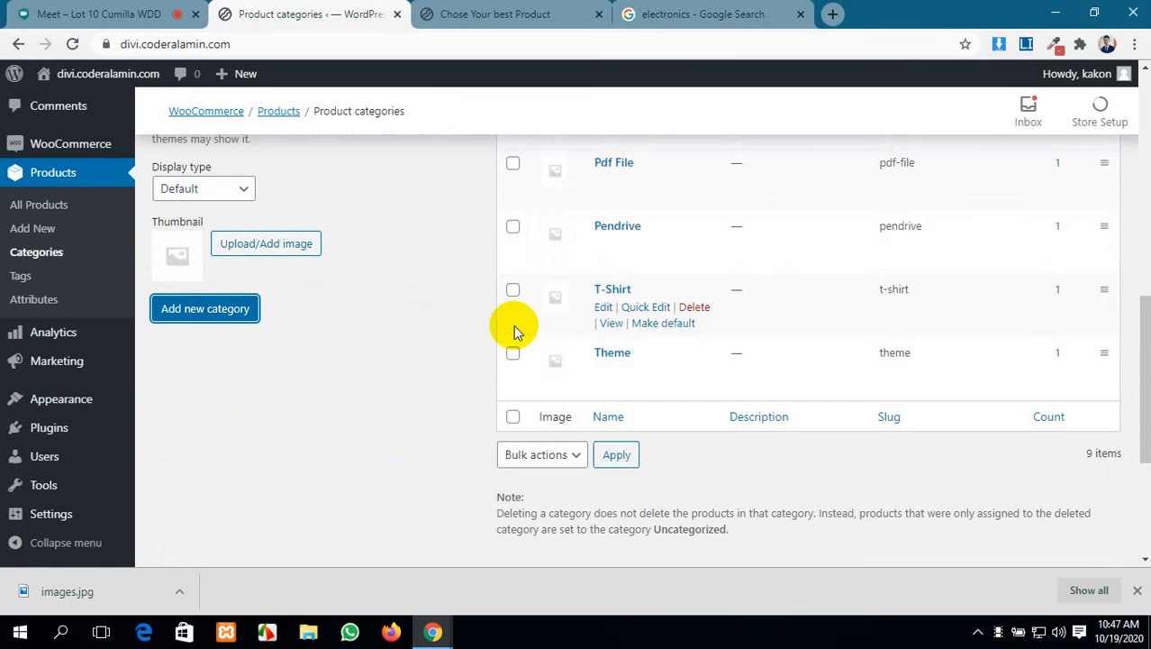
scroll(513, 324, "up", 6)
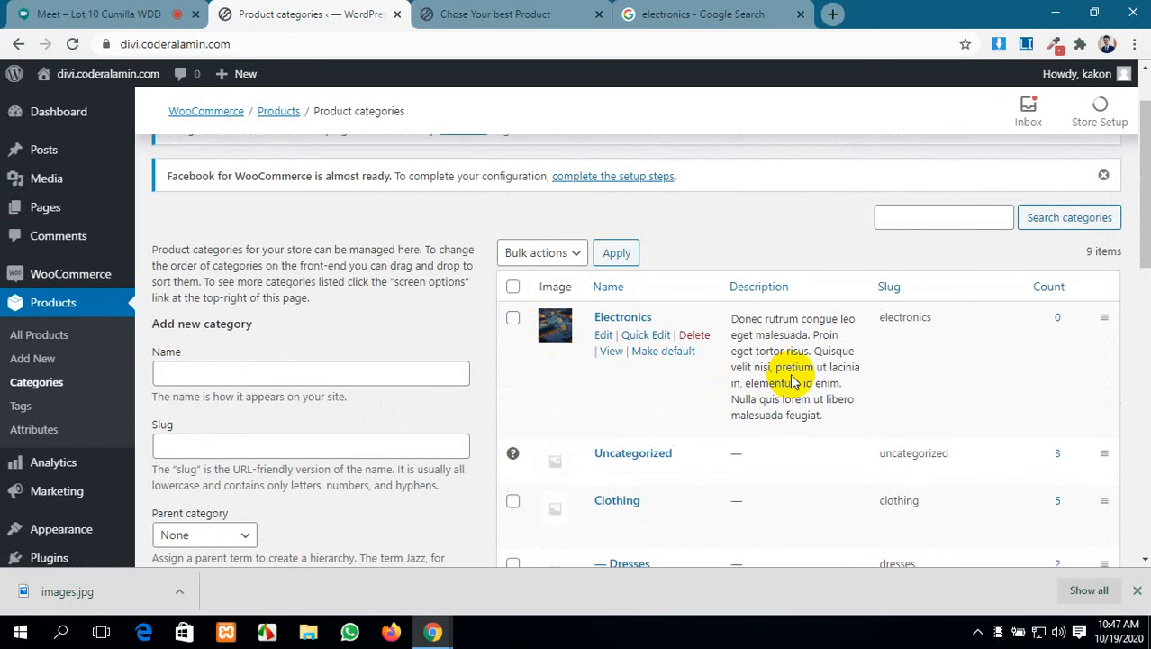
double_click(924, 317)
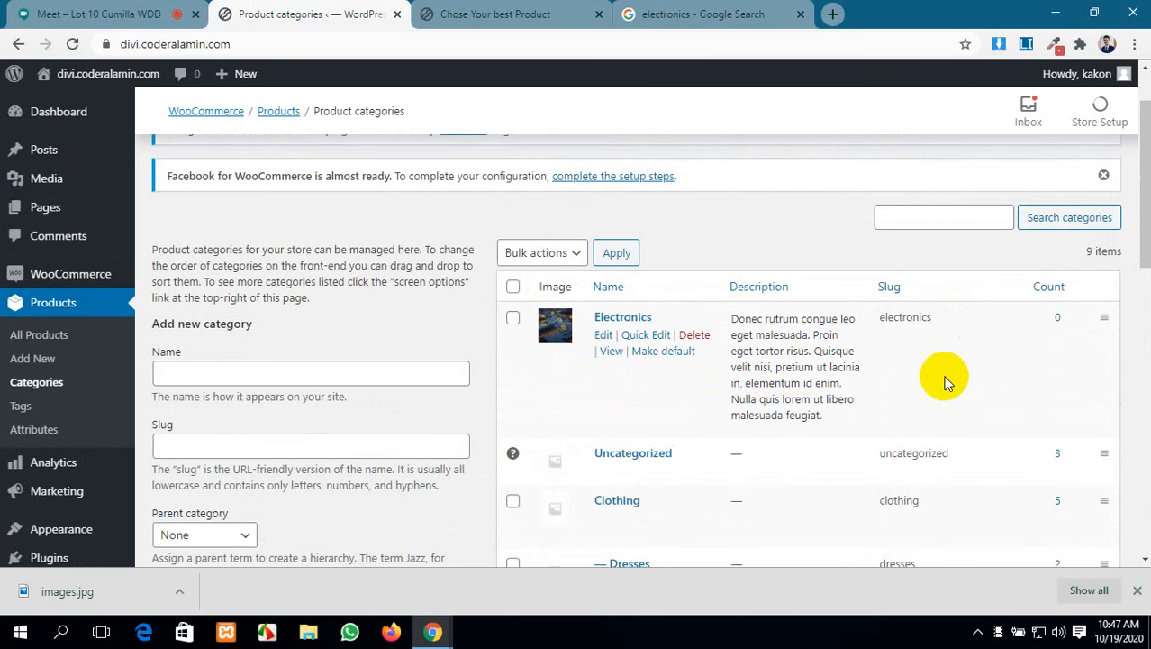
scroll(767, 329, "down", 2)
scroll(767, 329, "up", 1)
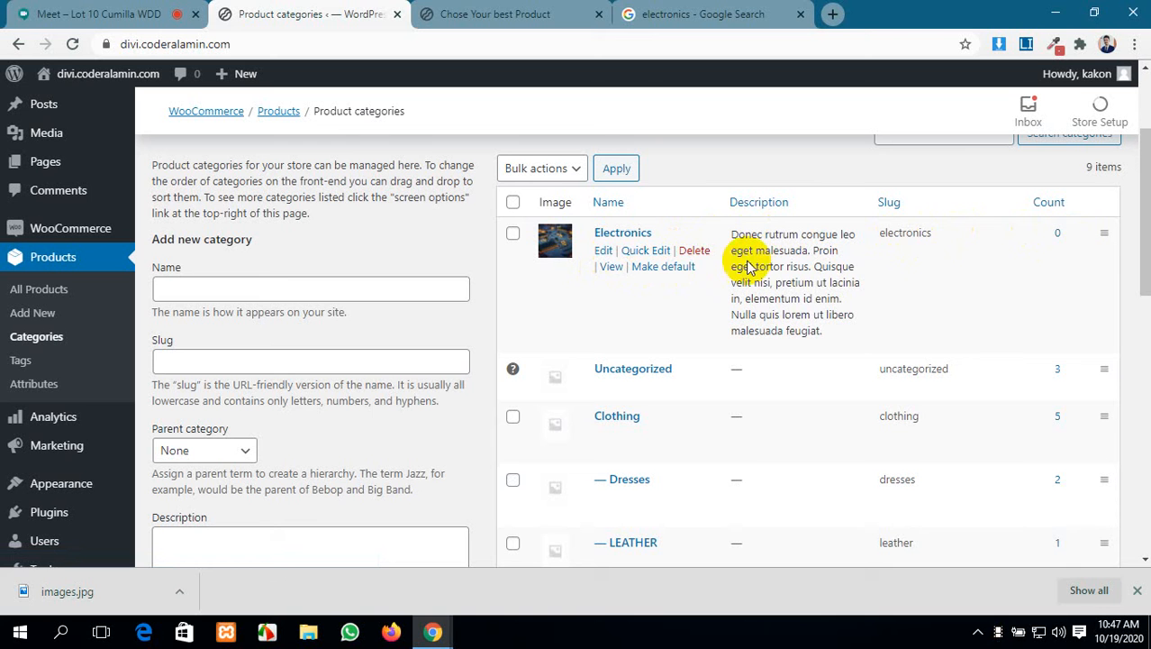
View the Electronics category's storefront page, examine its banner and description, and close that page
left_click(608, 269)
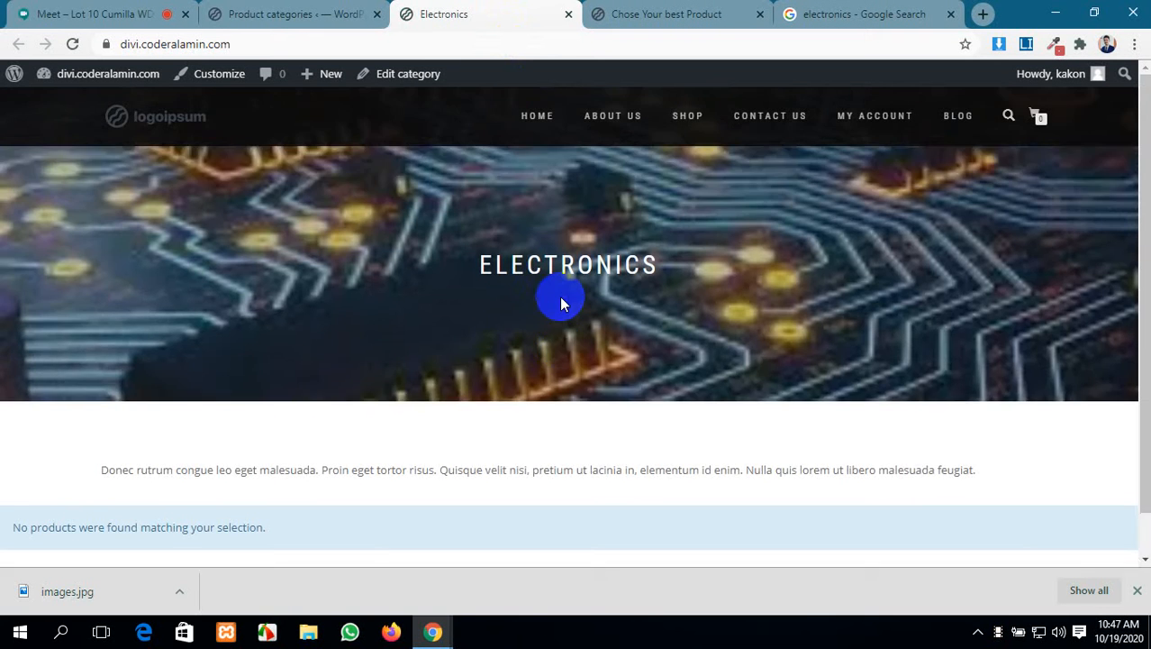
scroll(563, 302, "up", 1)
scroll(563, 302, "down", 1)
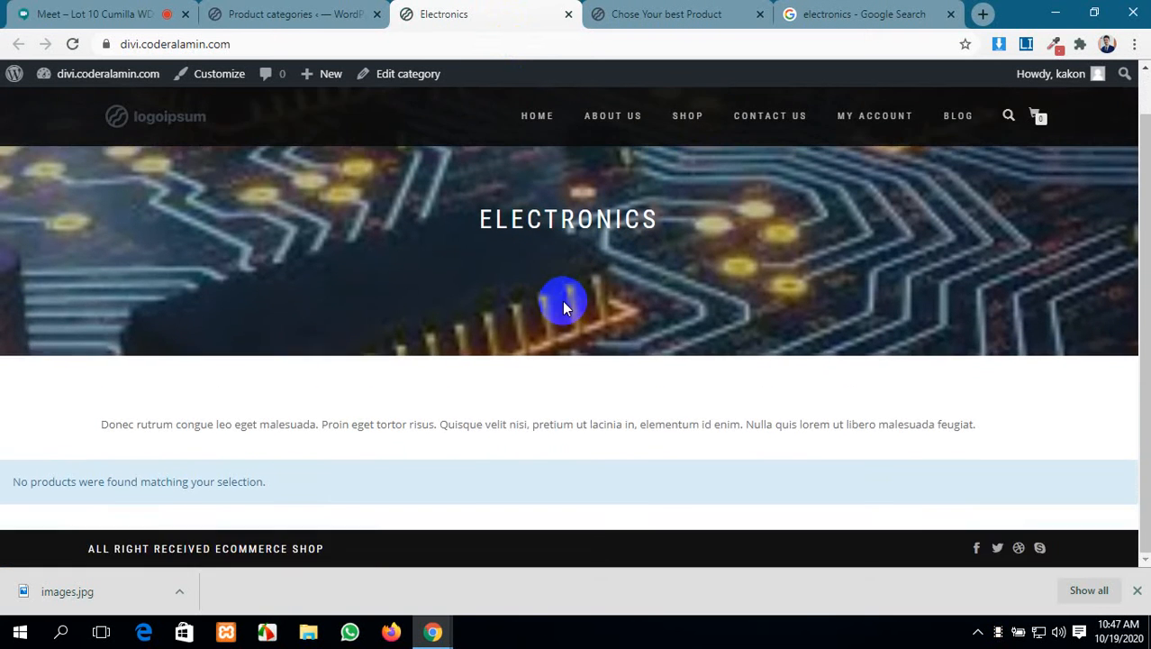
scroll(563, 302, "up", 1)
scroll(563, 301, "down", 1)
scroll(563, 302, "up", 1)
left_click(274, 5)
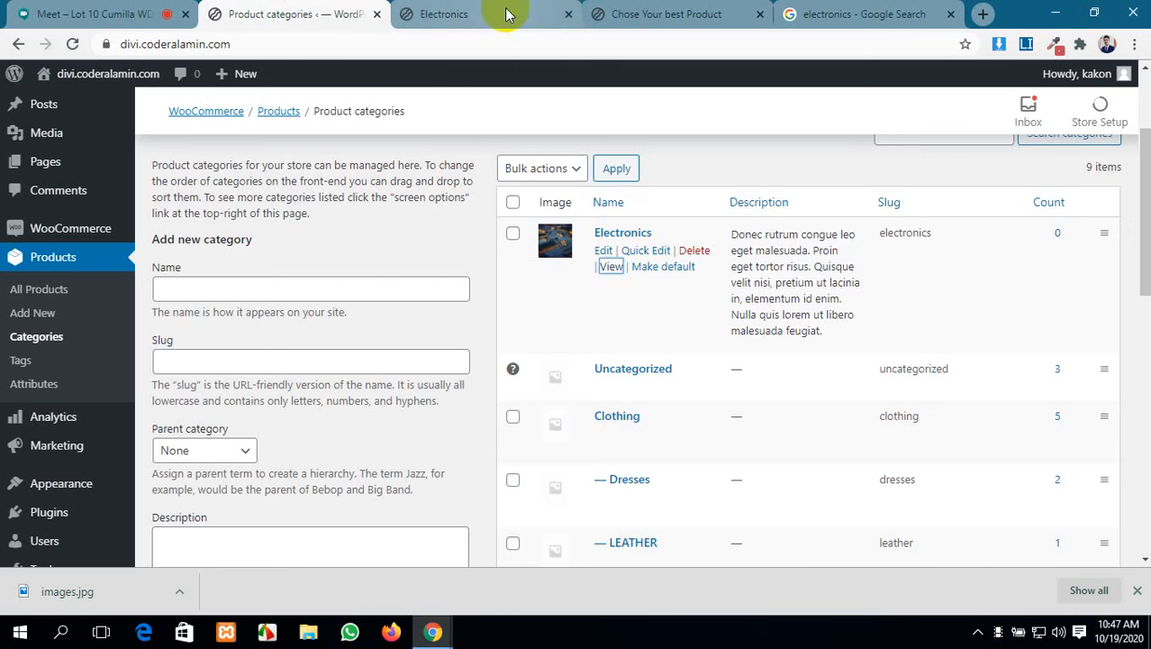
left_click(570, 14)
View the Clothing category's storefront page in a new browser tab and look through its banner and products
scroll(708, 396, "down", 1)
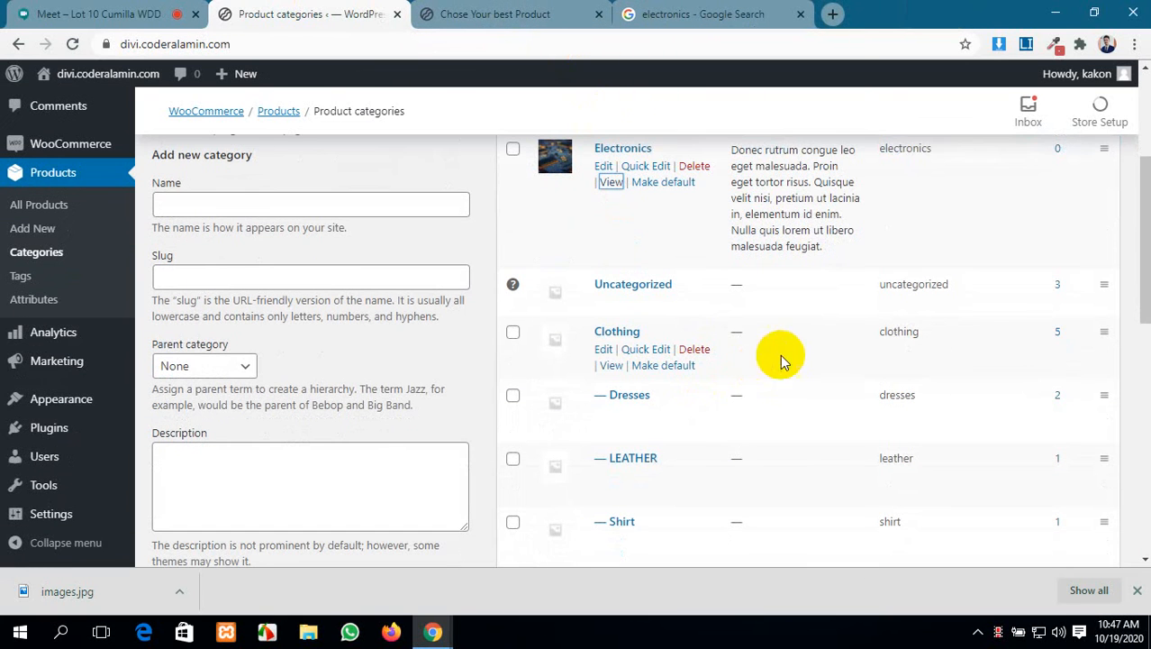
left_click(612, 366, "ctrl")
left_click(484, 16)
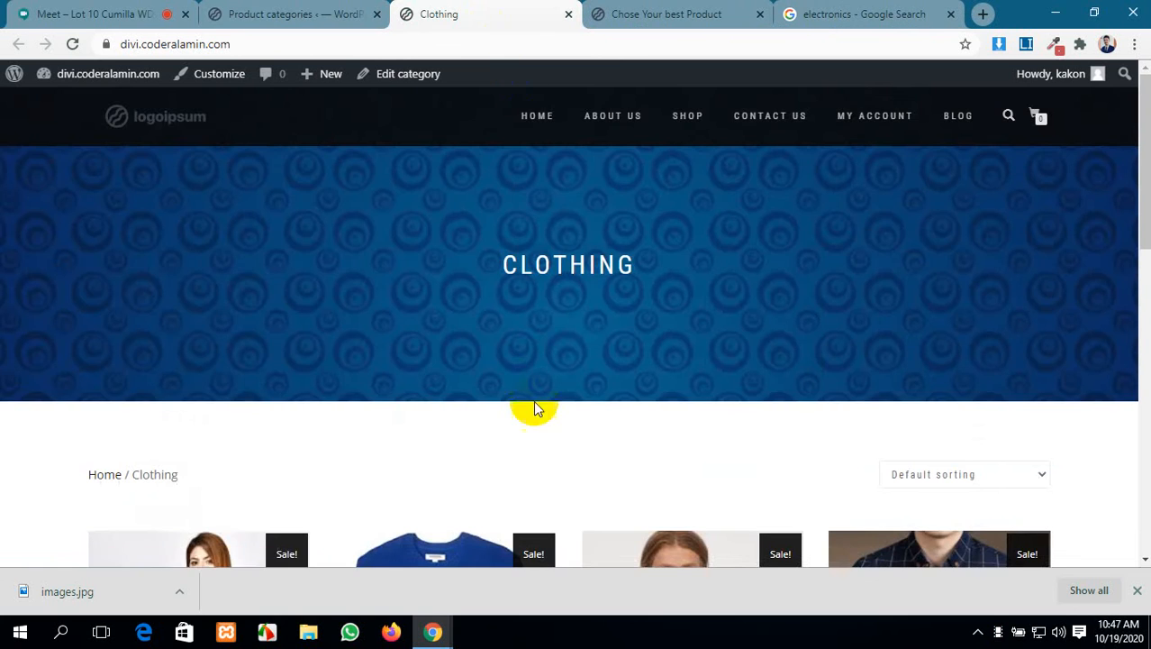
scroll(535, 407, "down", 4)
scroll(587, 373, "down", 10)
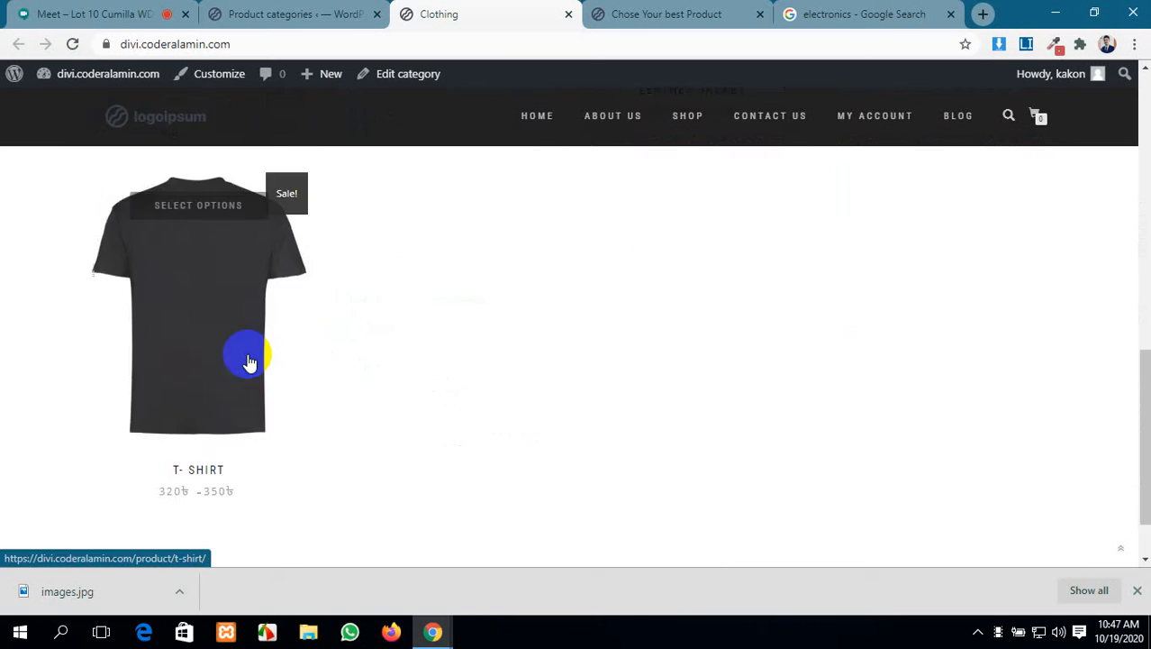
scroll(271, 365, "up", 10)
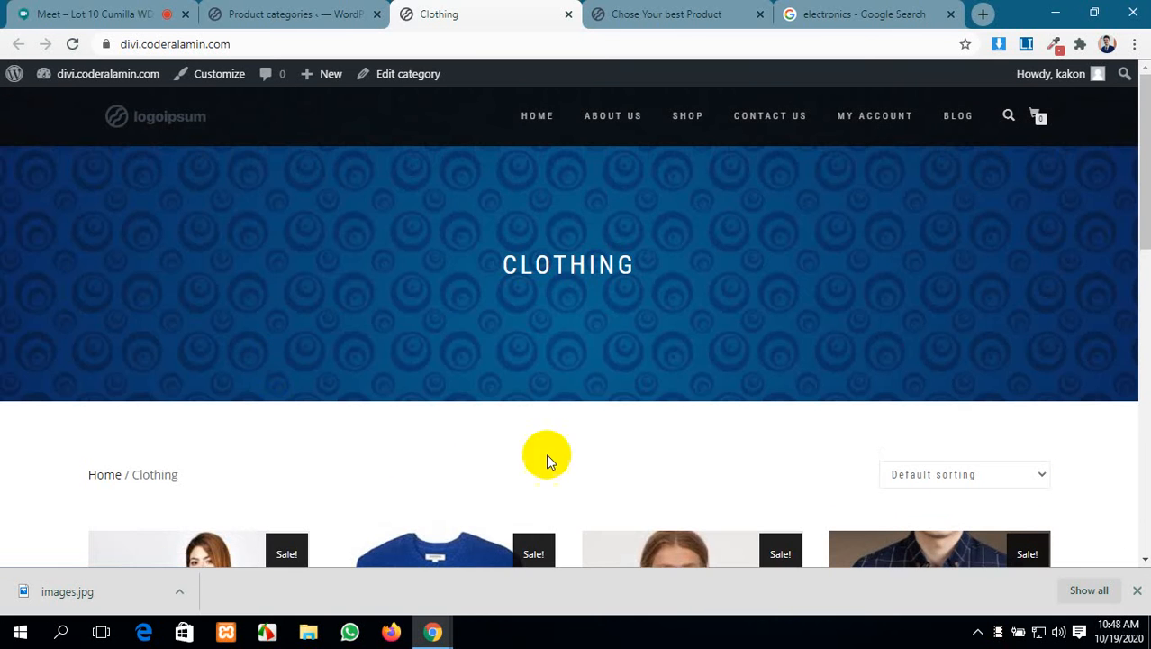
scroll(690, 445, "down", 1)
scroll(689, 439, "down", 2)
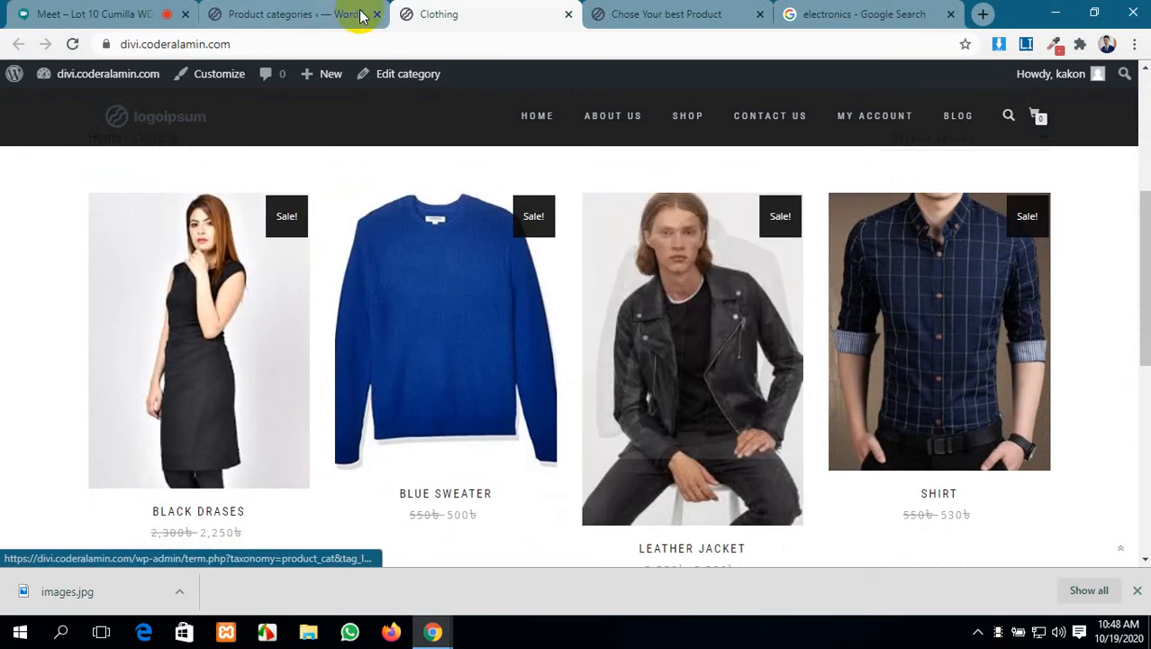
Close the Clothing category's storefront page and return to the product categories list
left_click(365, 14)
left_click(459, 9)
left_click(568, 14)
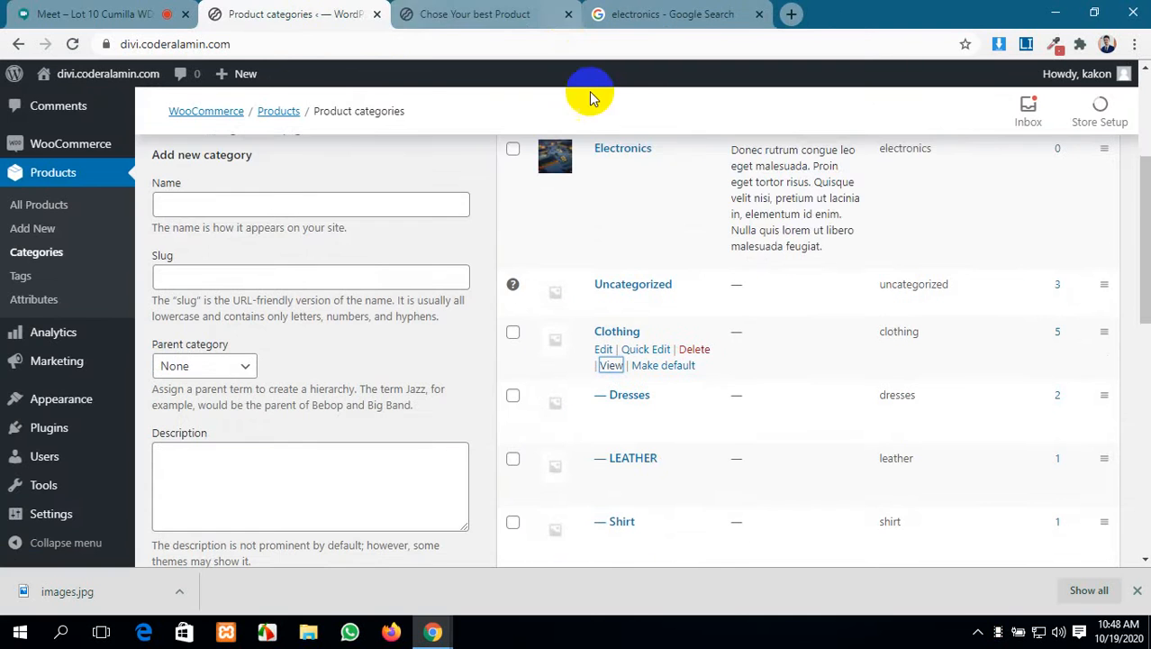
View the LEATHER subcategory's storefront page in a new browser tab, examine its banner and product, and close that page
scroll(663, 364, "down", 1)
scroll(663, 364, "down", 2)
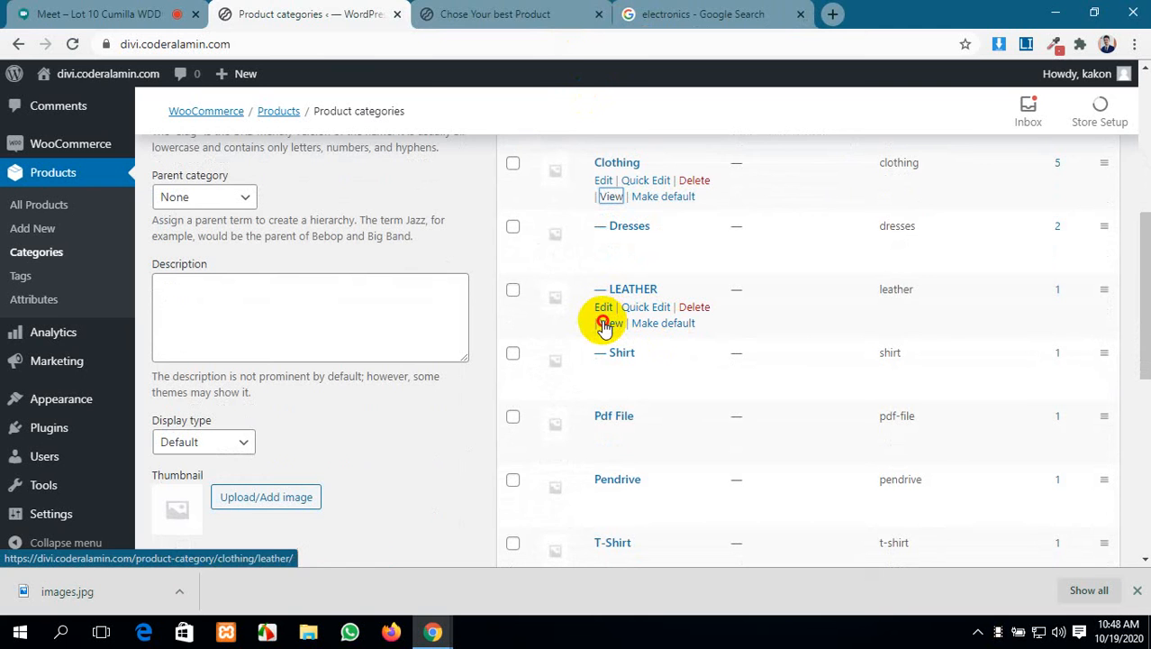
left_click(609, 323, "ctrl")
left_click(442, 13)
scroll(472, 333, "down", 5)
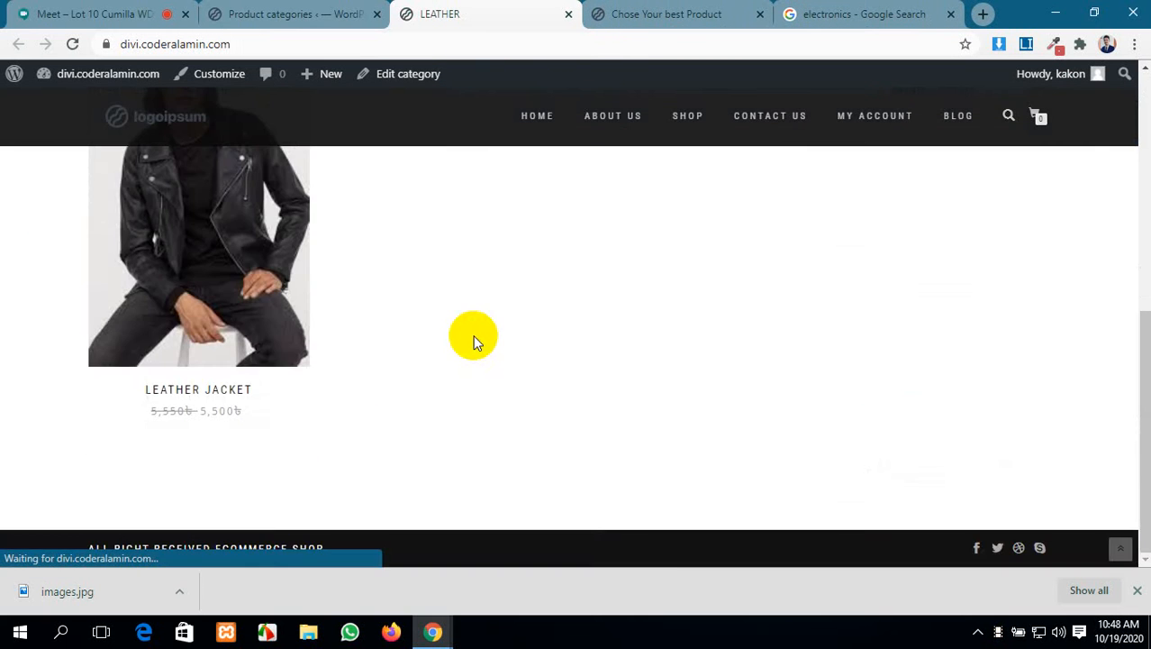
scroll(266, 356, "up", 5)
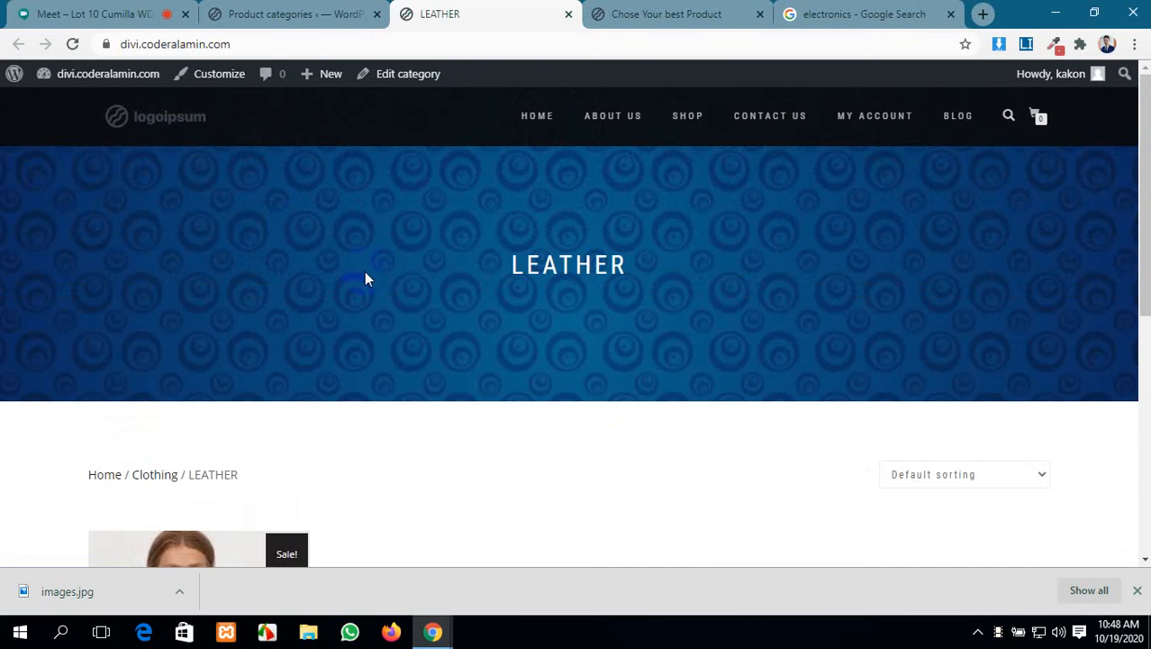
left_click(304, 11)
middle_click(496, 16)
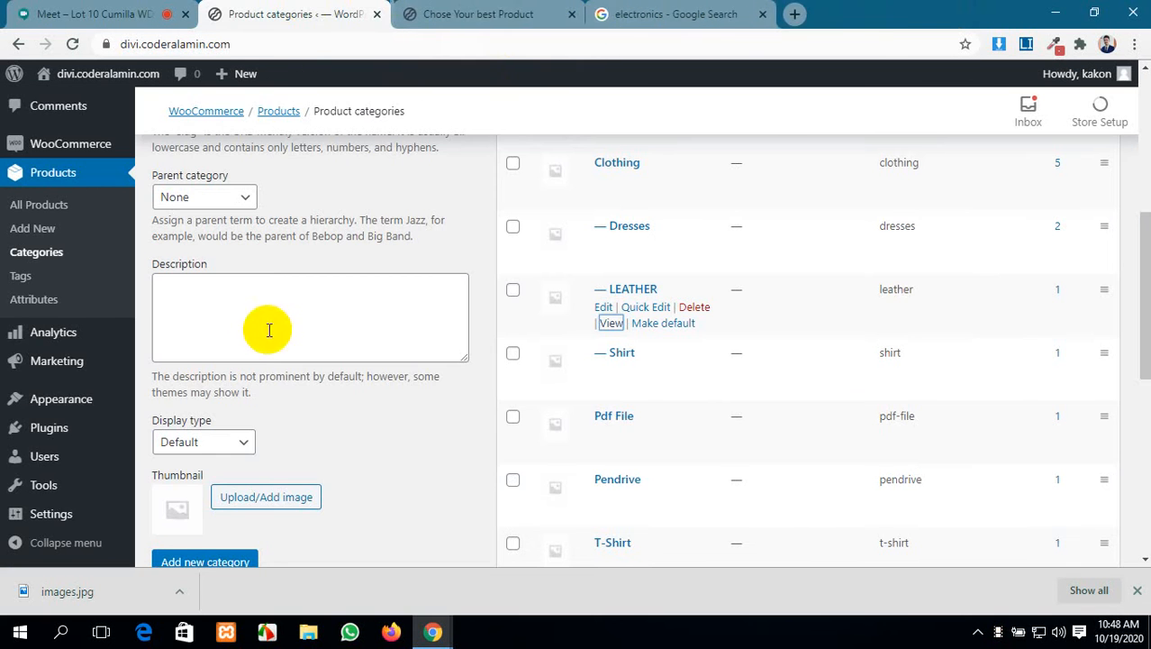
Fill in a new category with the name Mobile, the slug mobile and Electronics as its parent category
scroll(259, 343, "up", 3)
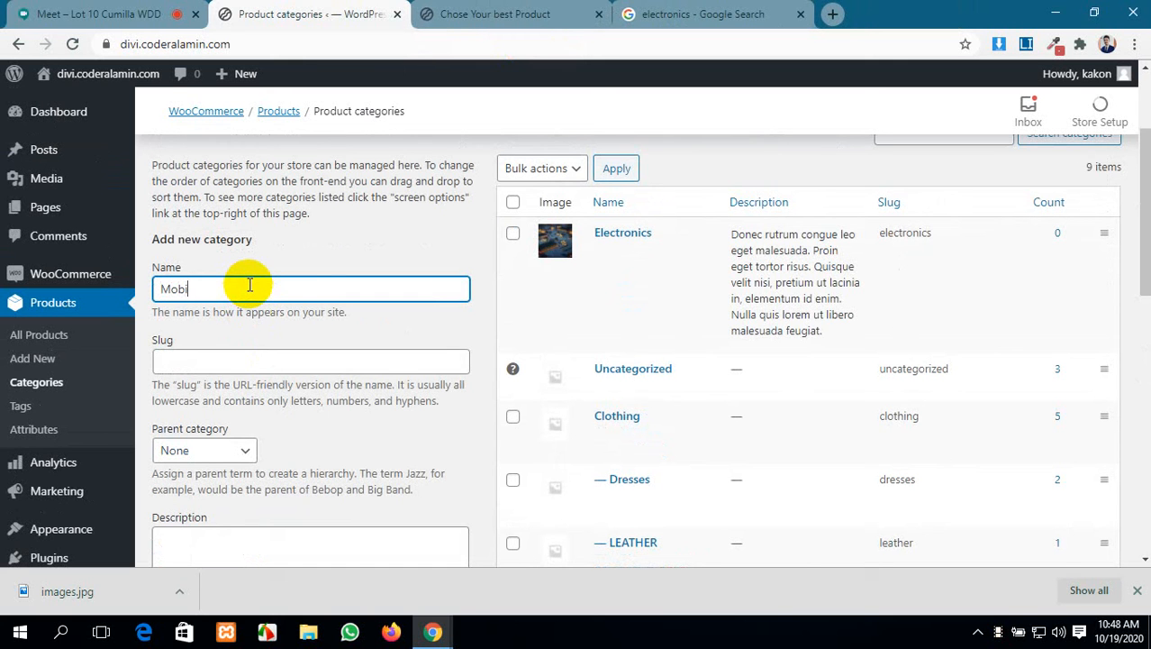
left_click(216, 365)
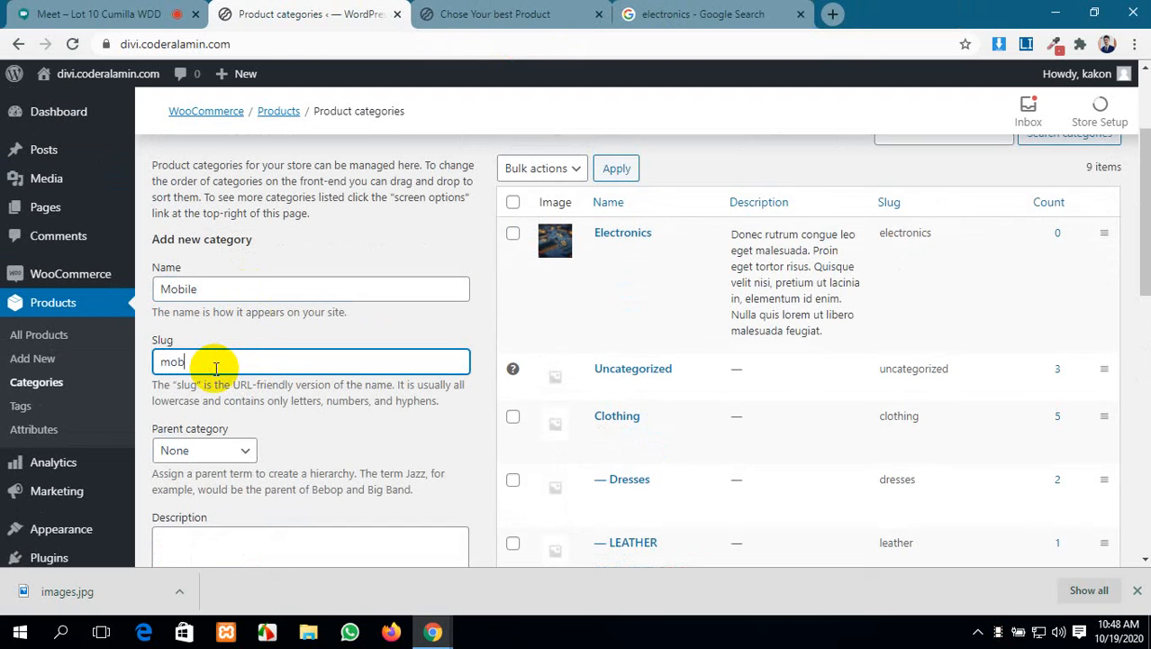
left_click(193, 452)
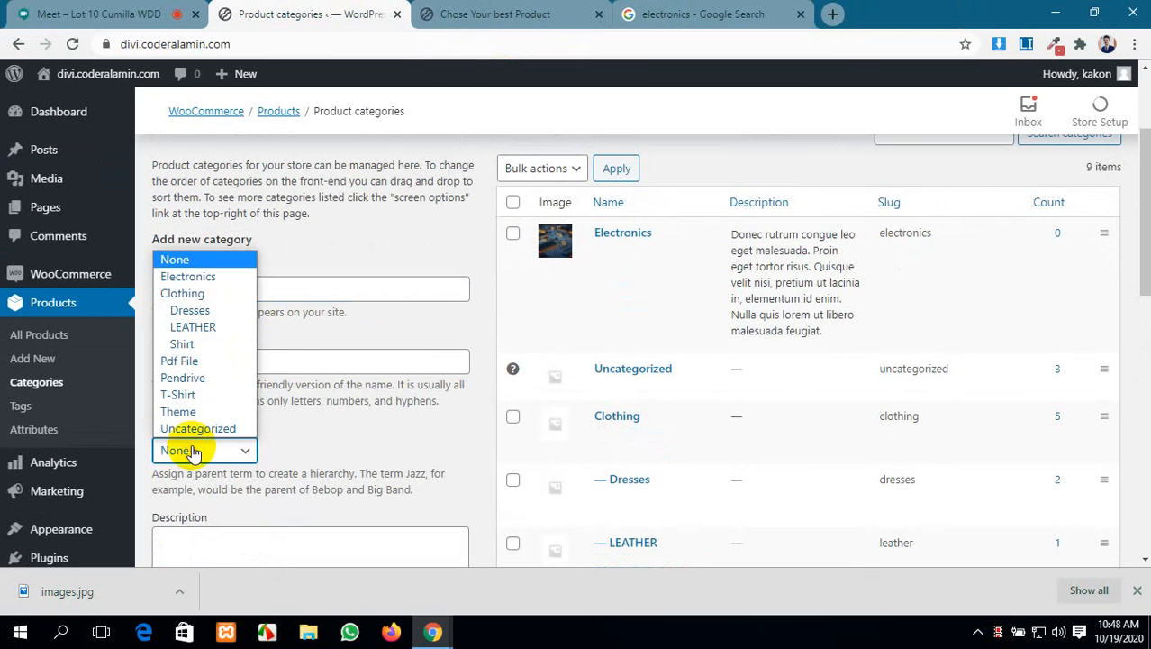
left_click(206, 285)
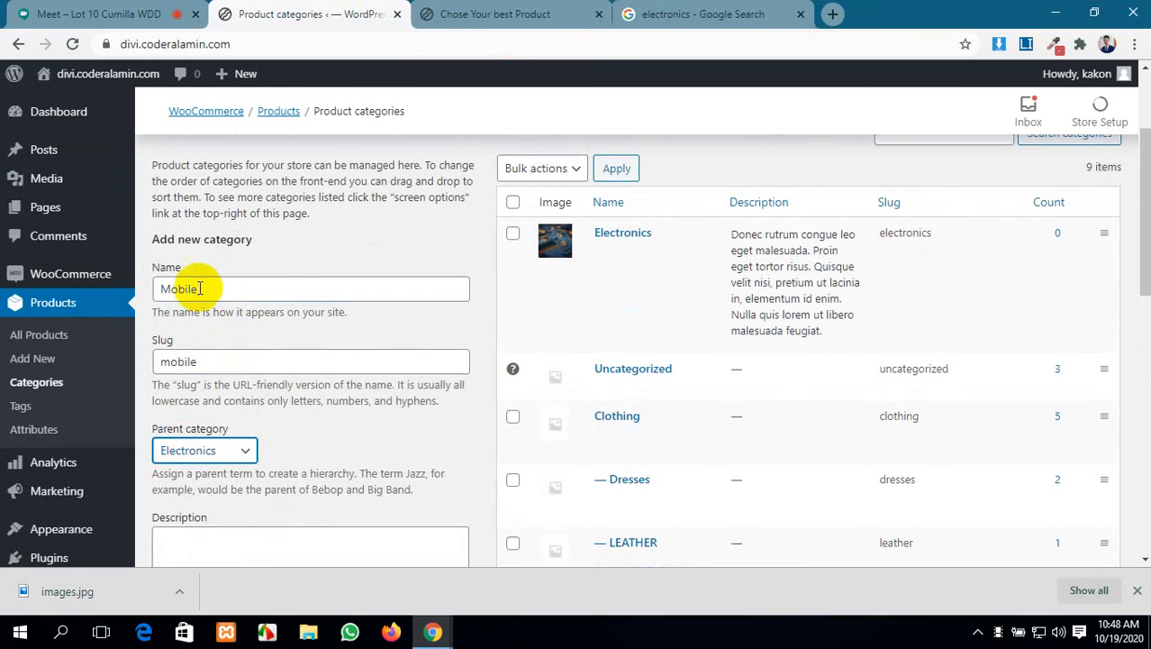
scroll(252, 378, "down", 2)
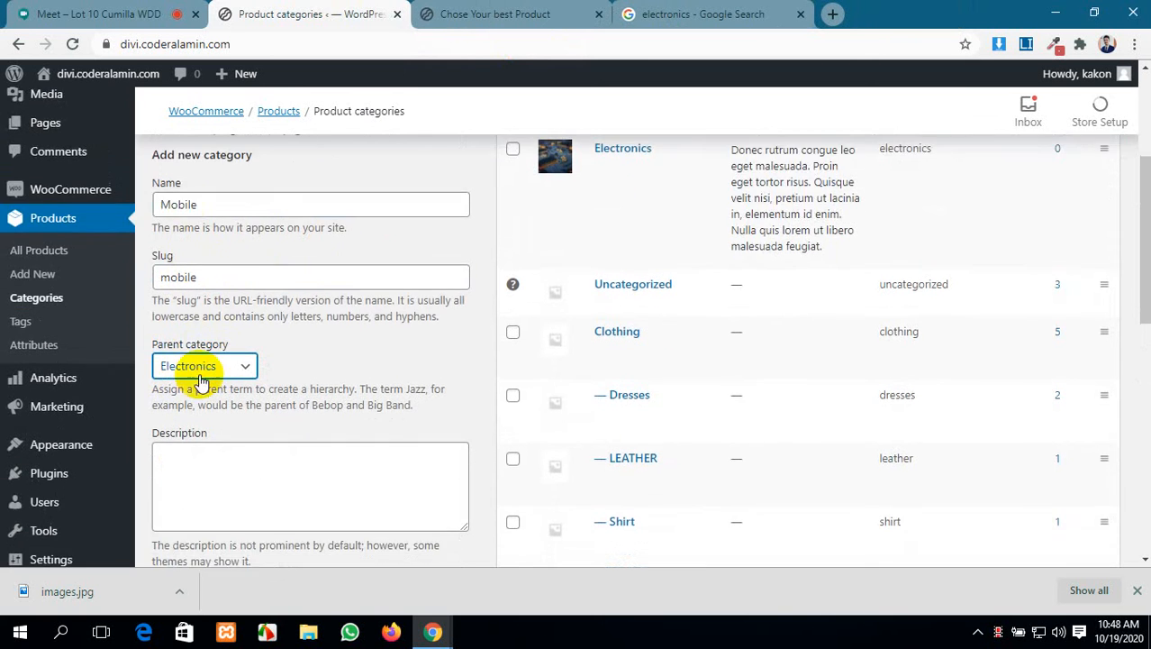
left_click(202, 201)
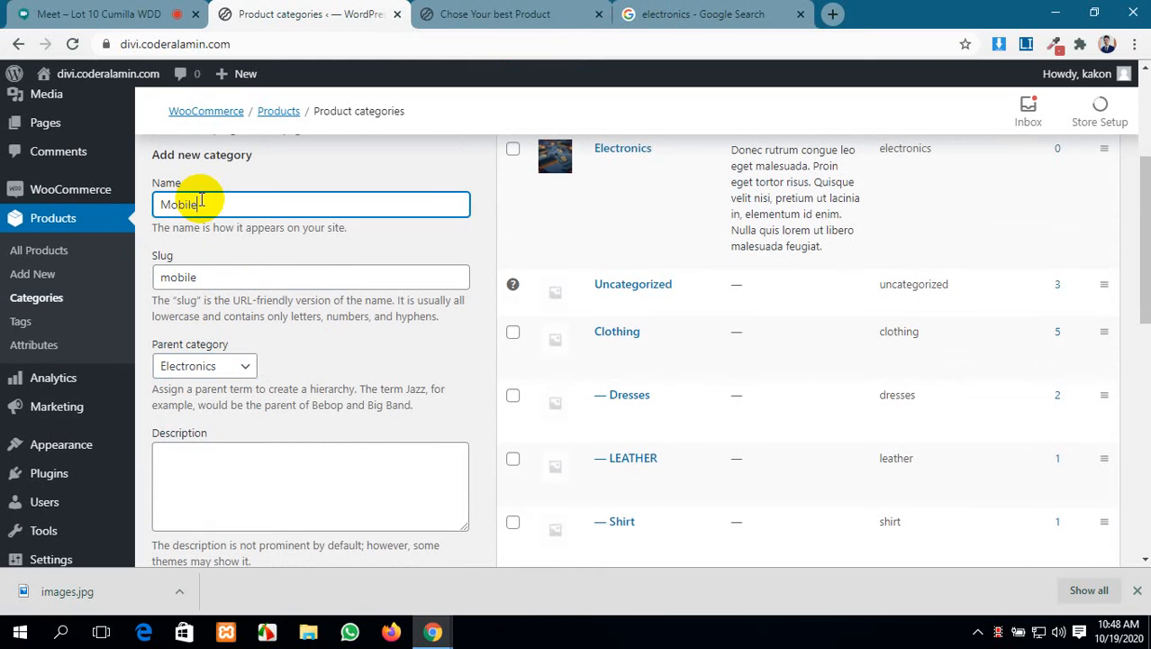
Set the category description to "Donec rutrum congue leo eget malesuada. Proin eget tortor risus. Quisque velit nisi, pretium ut lacinia in,"
scroll(232, 368, "down", 2)
left_click(234, 373)
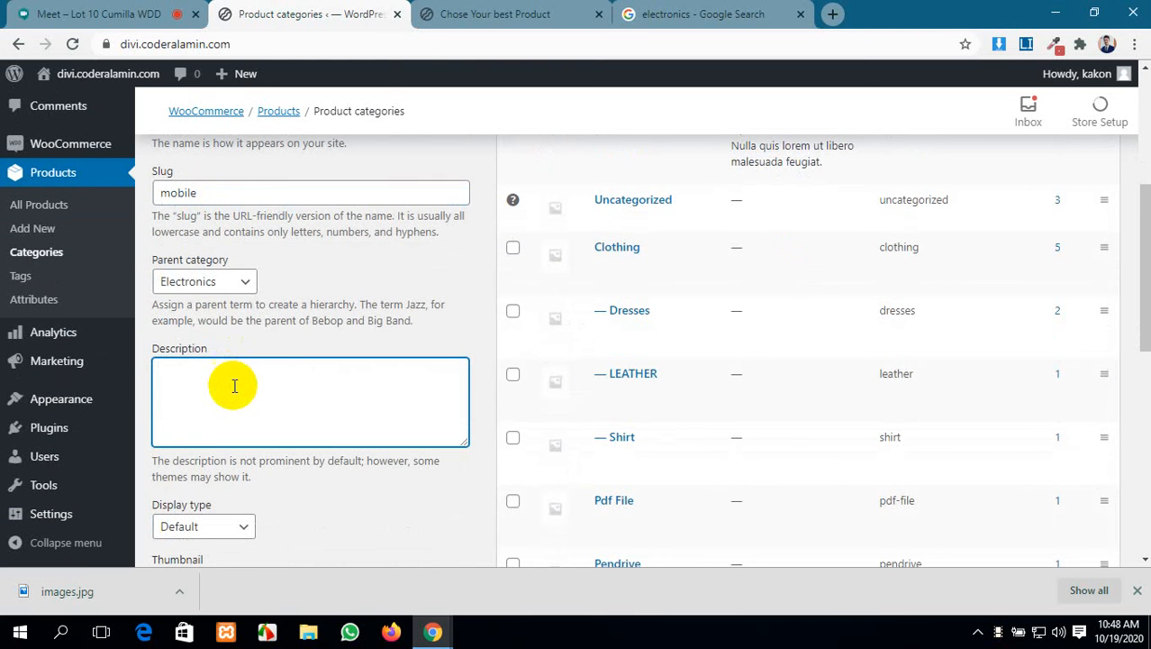
type("Donec rutrum congue leo eget malesuada. Proin eget tortor risus. Quisque velit nisi, pretium ut lacinia in, elementum id enim. Nulla quis lorem ut libero malesuada feugiat.")
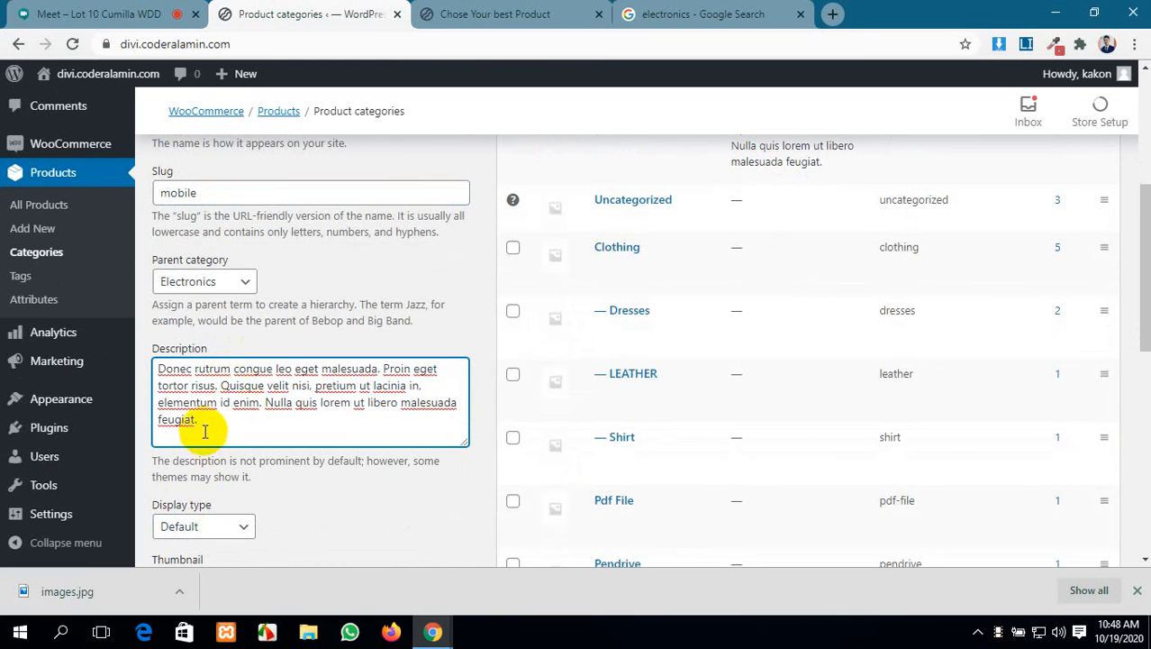
left_click_drag(206, 425, 149, 399)
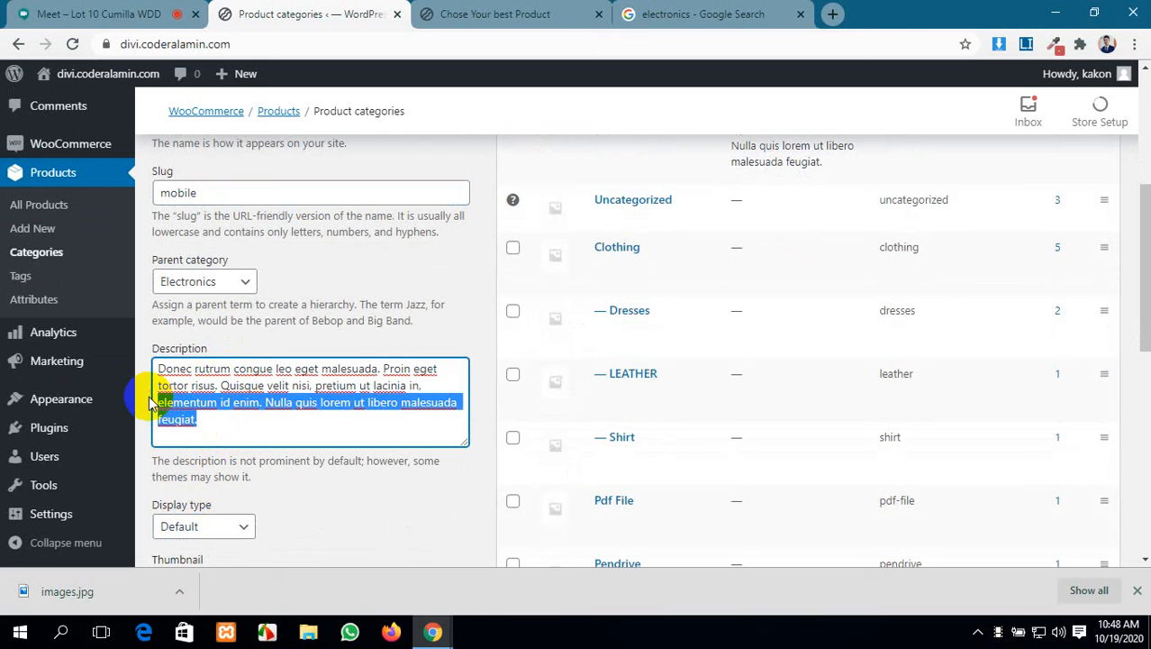
key("BackSpace")
scroll(180, 387, "down", 2)
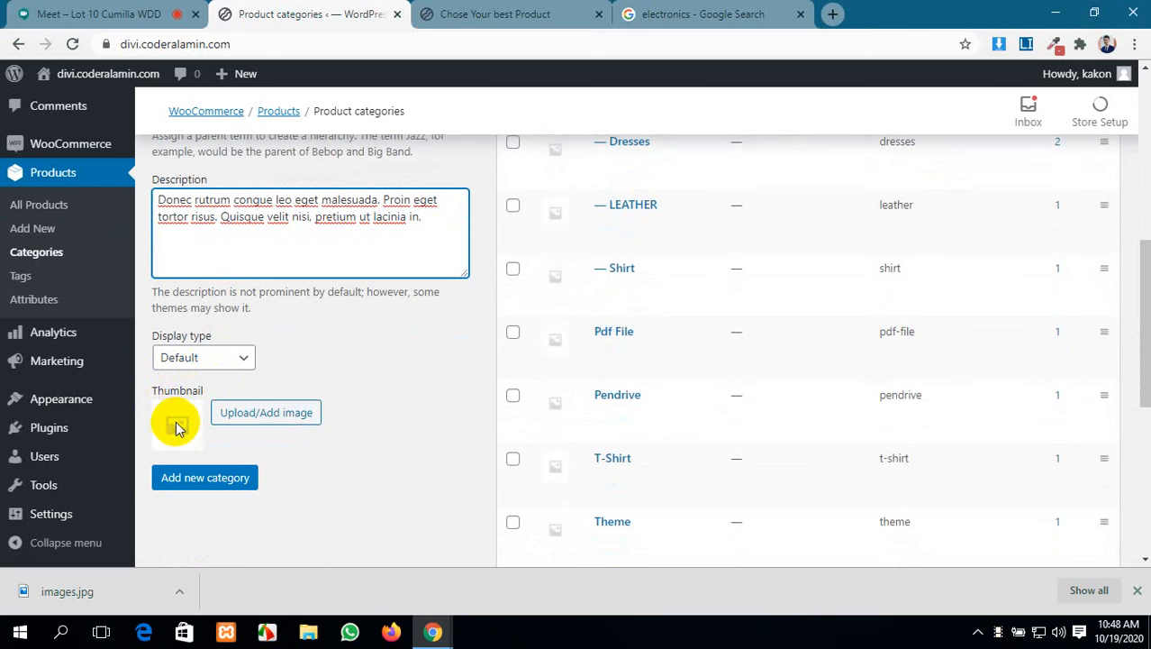
left_click(177, 427)
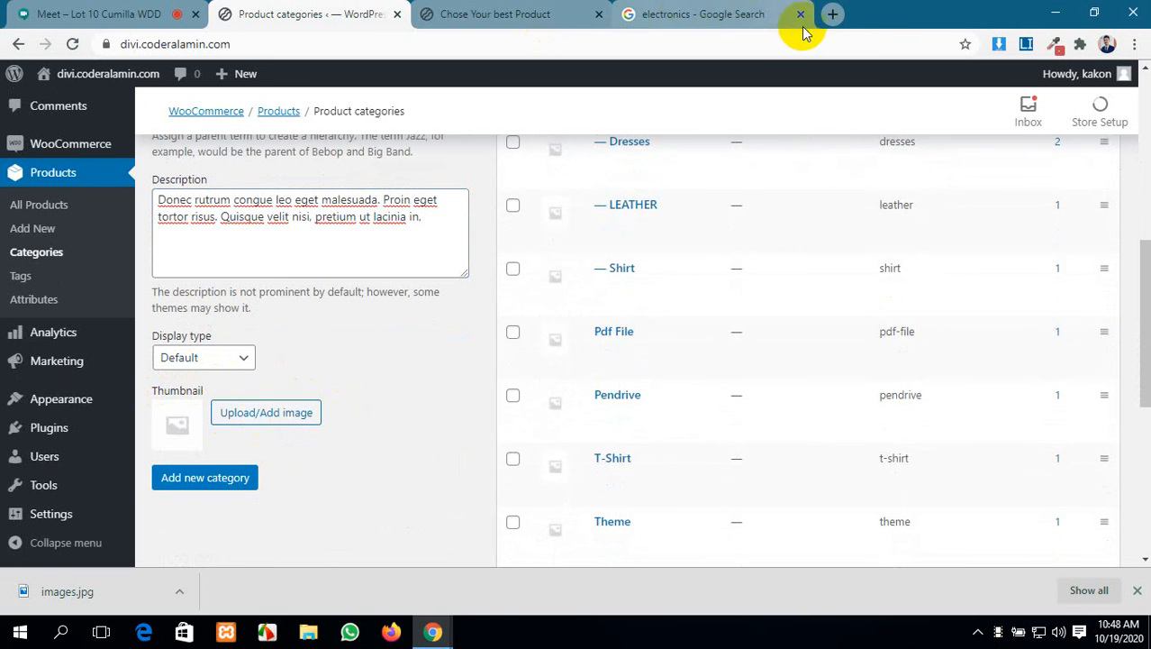
Search Google for "mobile" in a new browser tab and show the image results
left_click(834, 15)
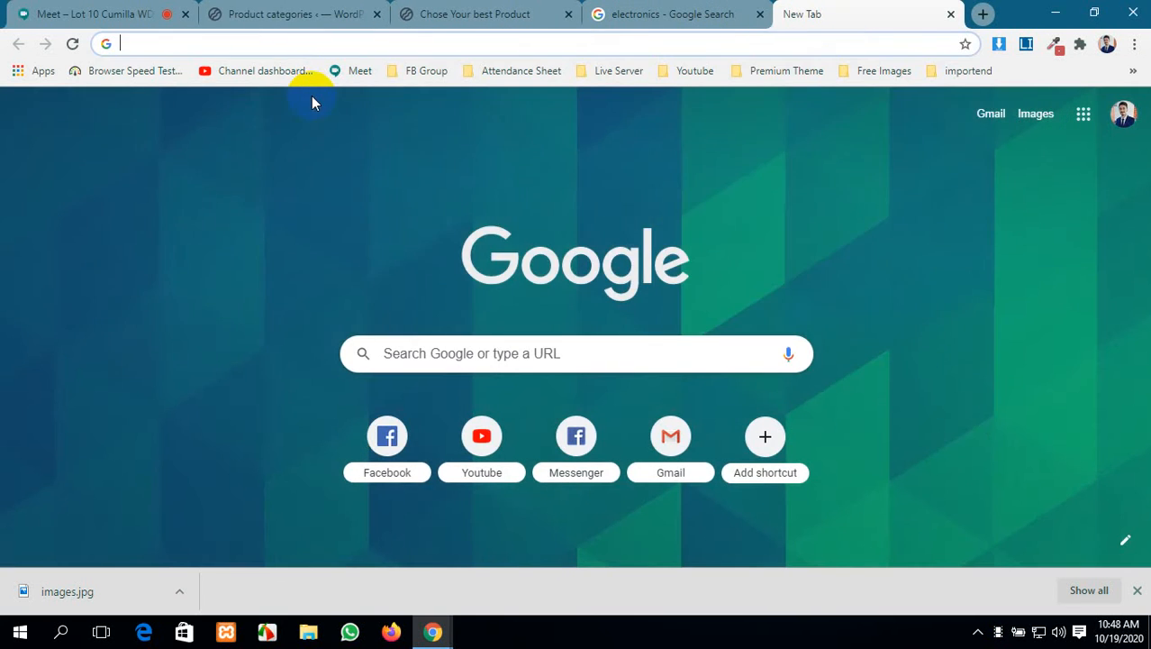
type("b")
key("BackSpace")
type("m")
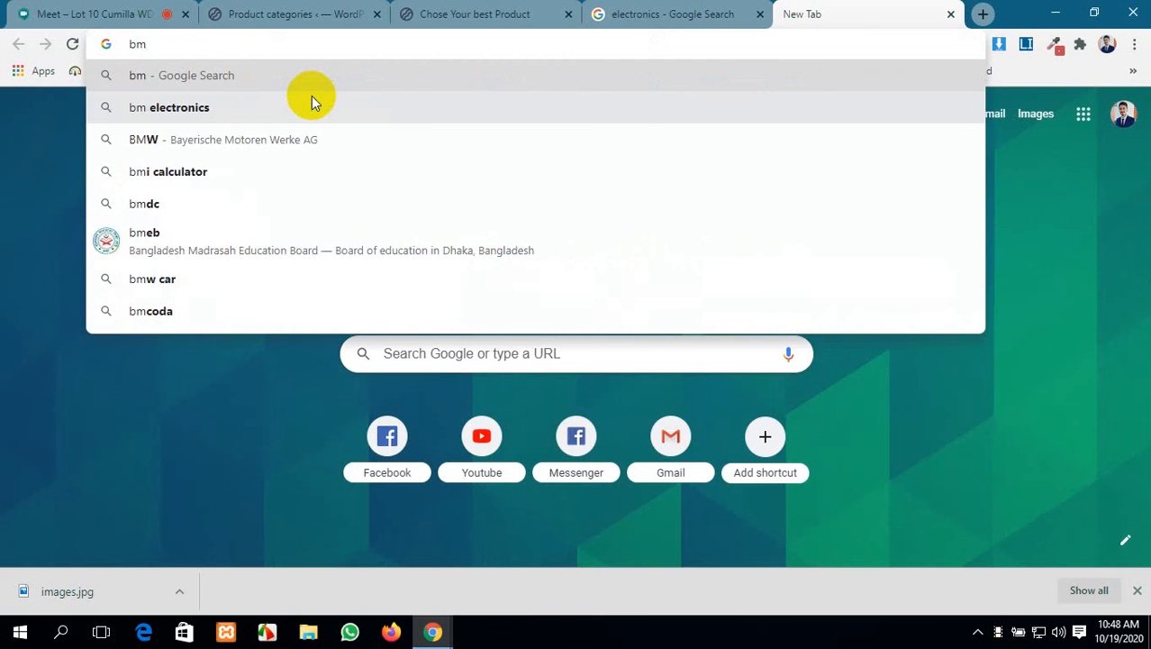
type("obile")
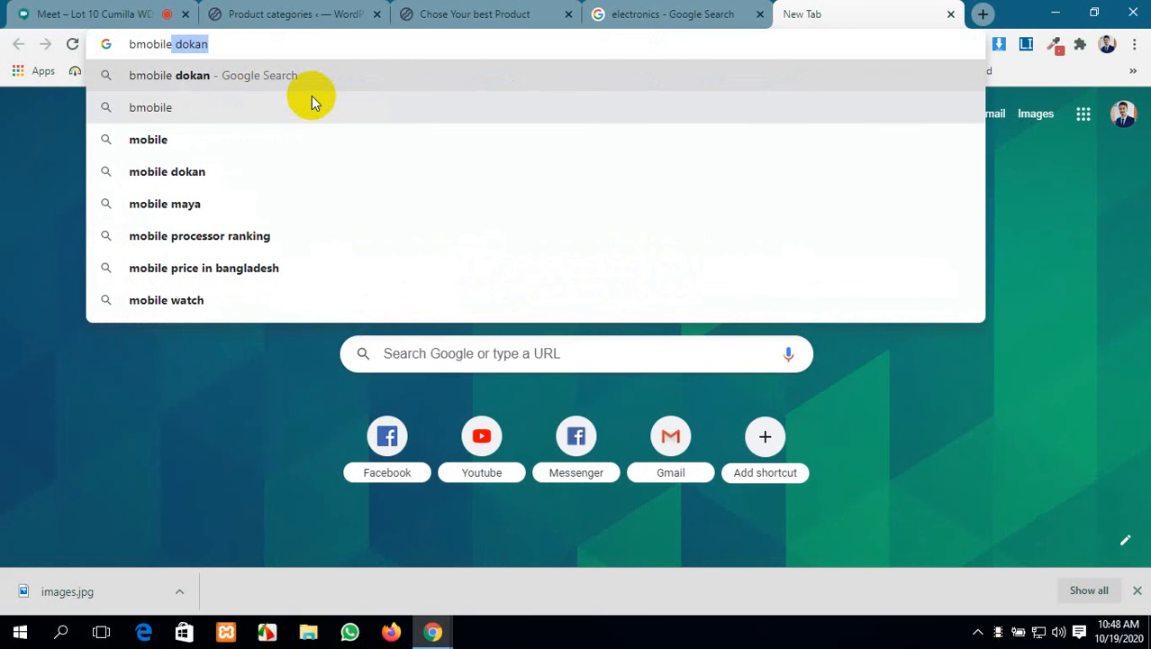
left_click(297, 141)
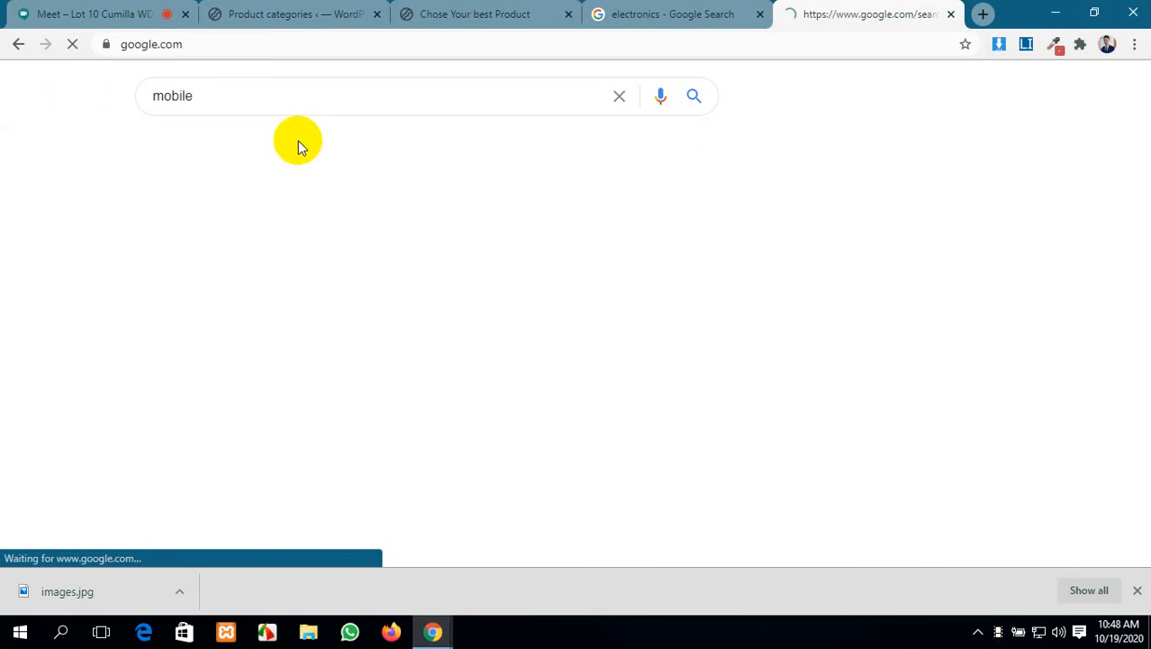
left_click(252, 155)
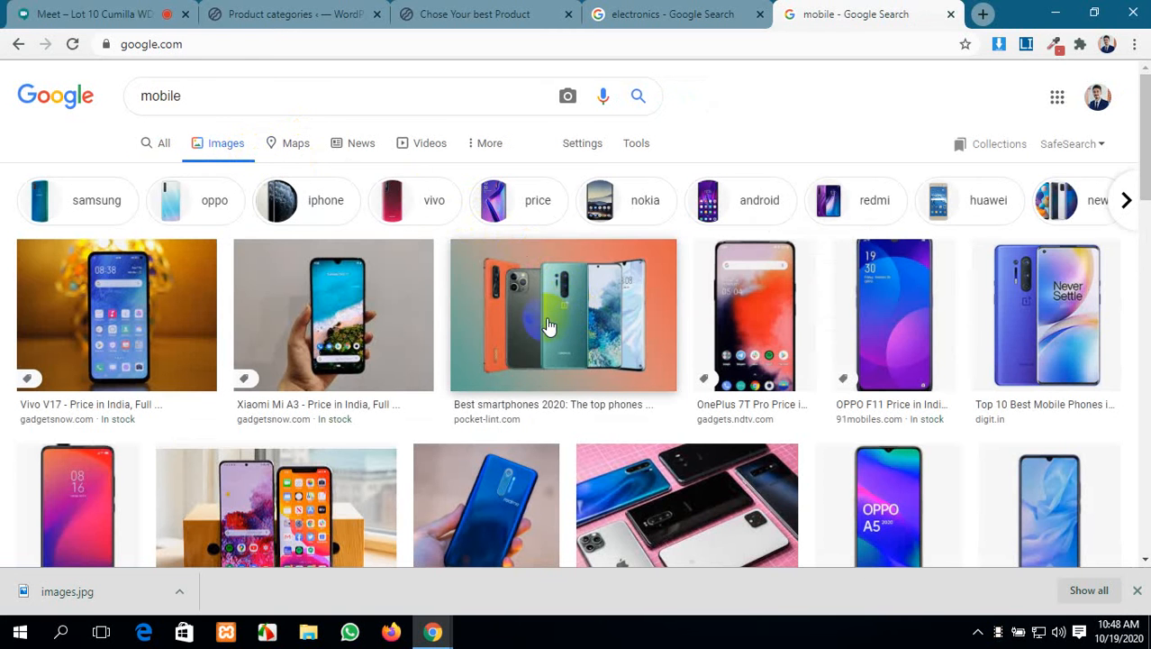
Save the Pocket-lint "Best smartphones 2020" picture to the Downloads folder under its suggested file name
left_click(550, 326)
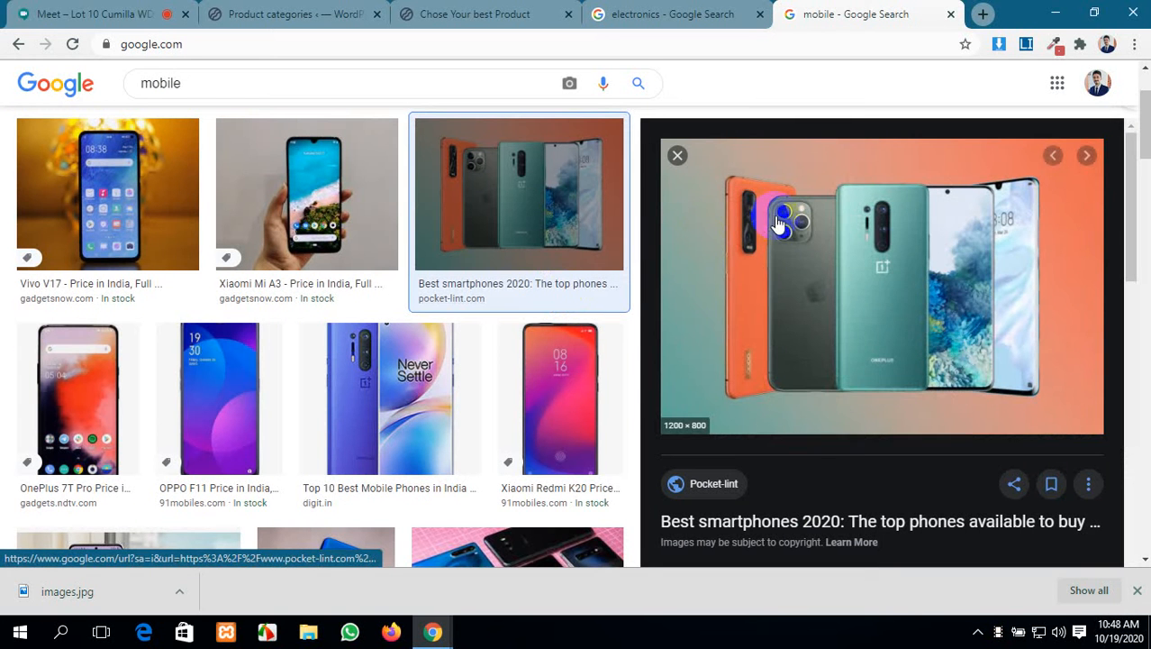
right_click(779, 224)
left_click(881, 367)
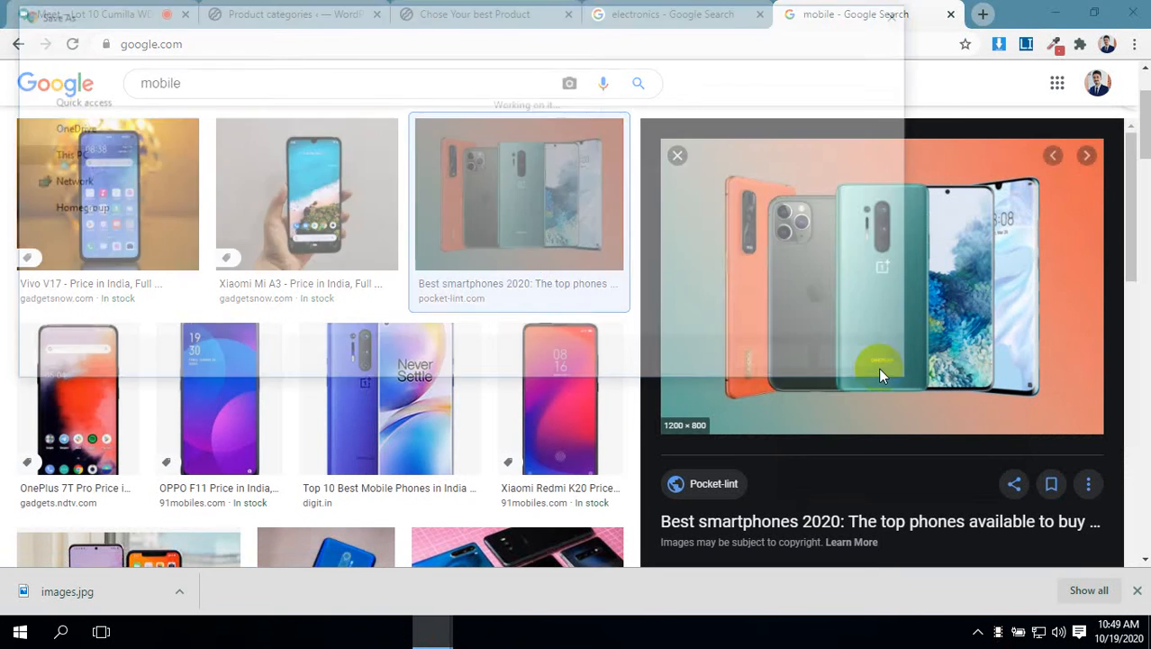
left_click(780, 362)
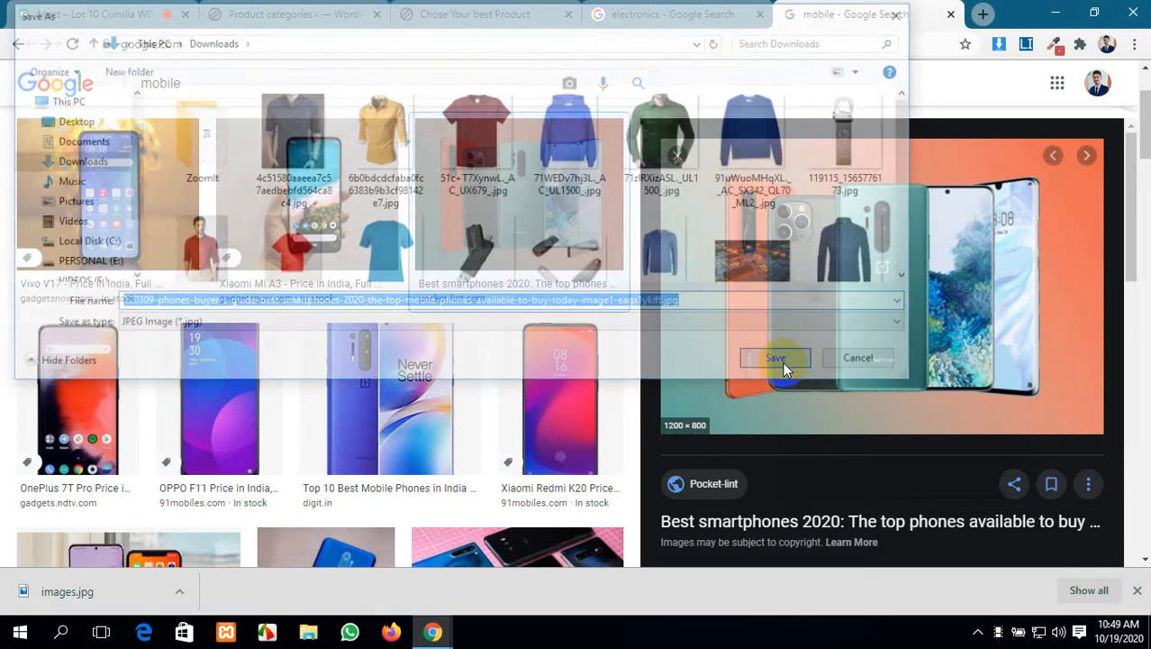
Upload the 120309-phones-buyer-s-guide image from Downloads as the thumbnail on the product categories page and add the Mobile category
left_click(271, 14)
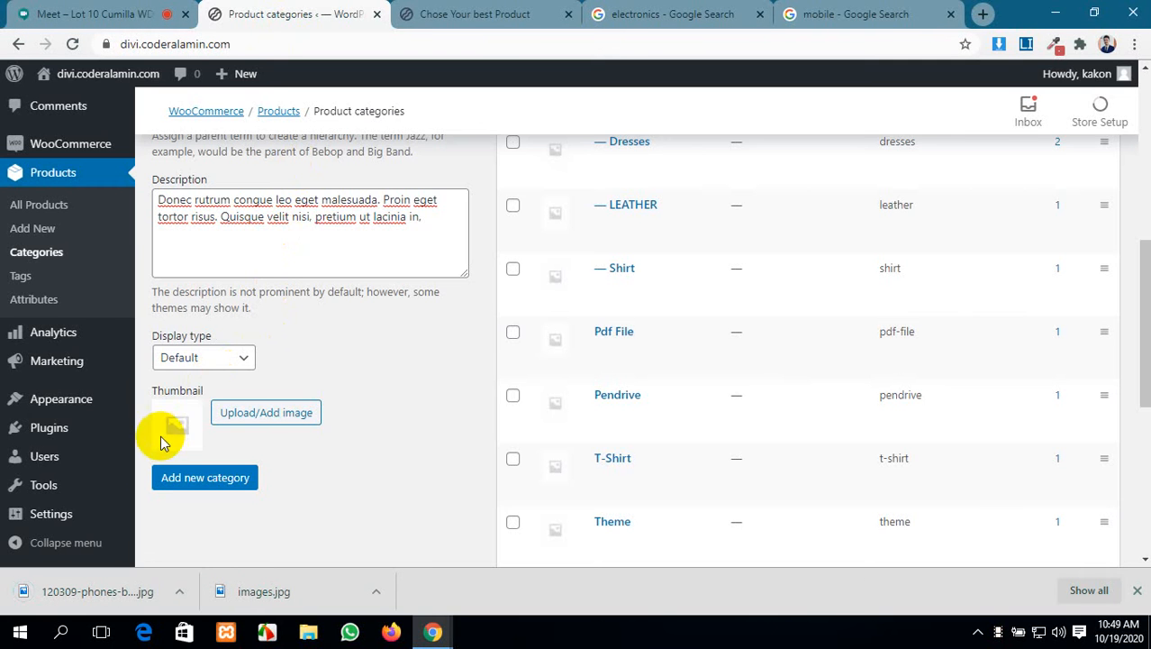
left_click(236, 412)
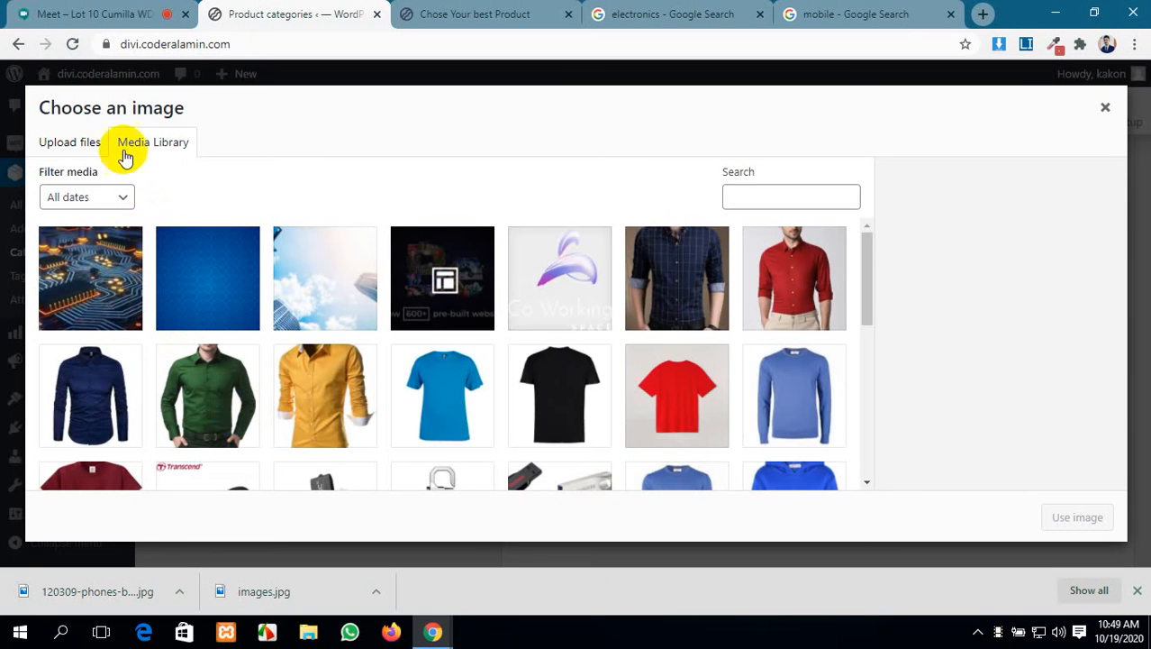
left_click(71, 141)
left_click(535, 344)
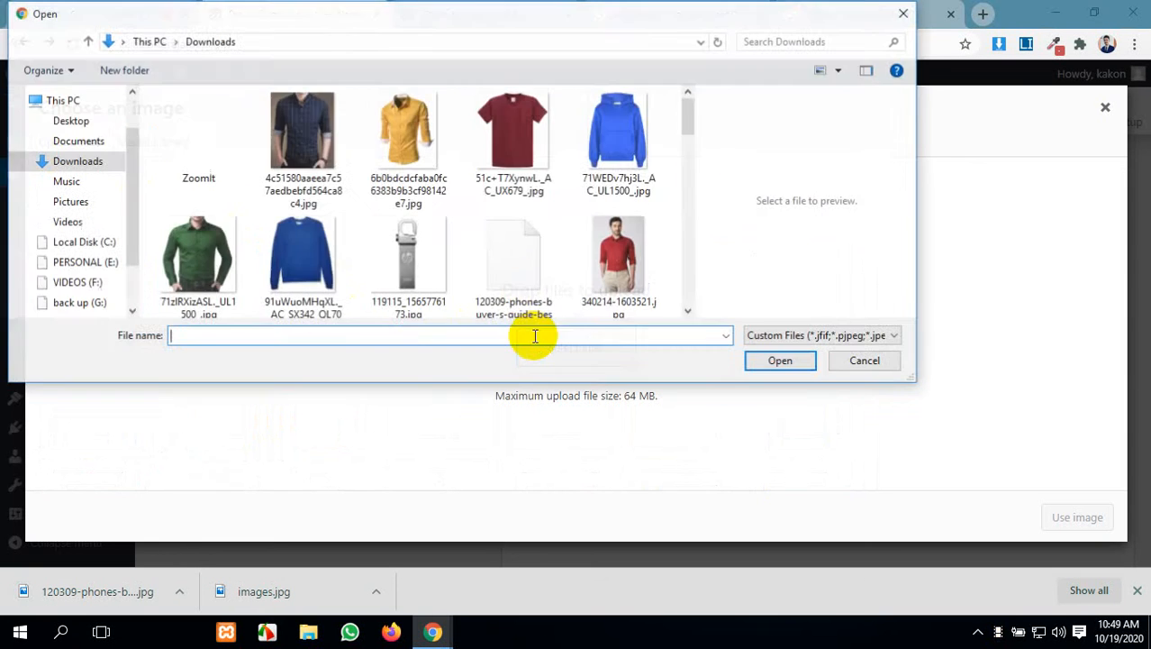
scroll(232, 175, "down", 10)
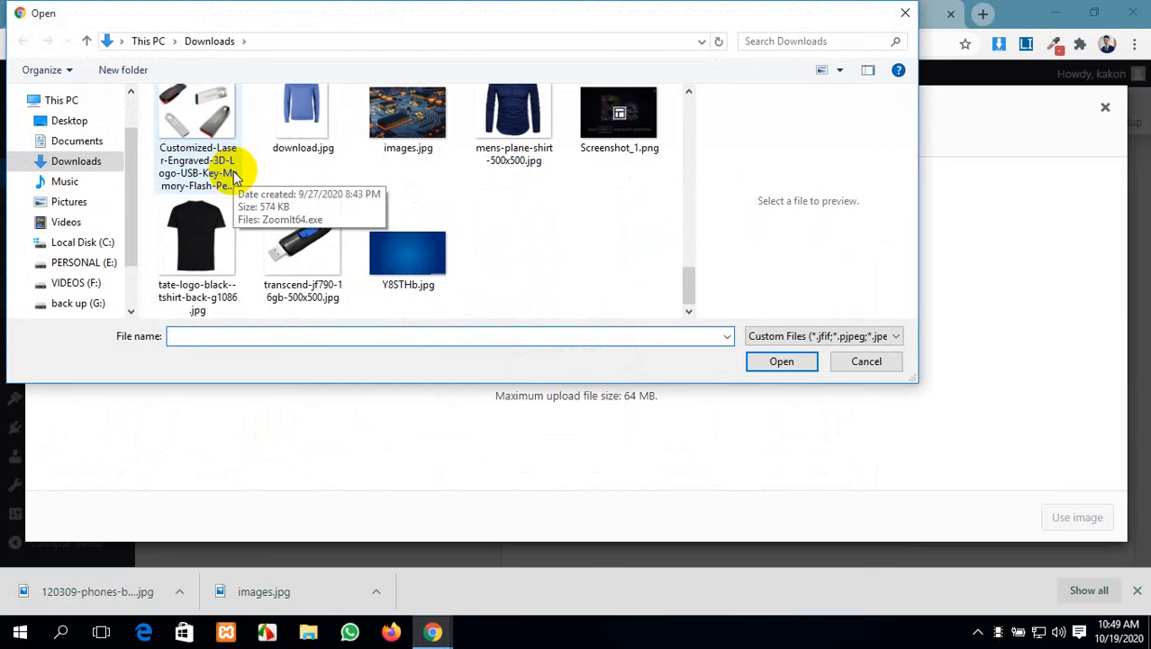
scroll(385, 175, "up", 3)
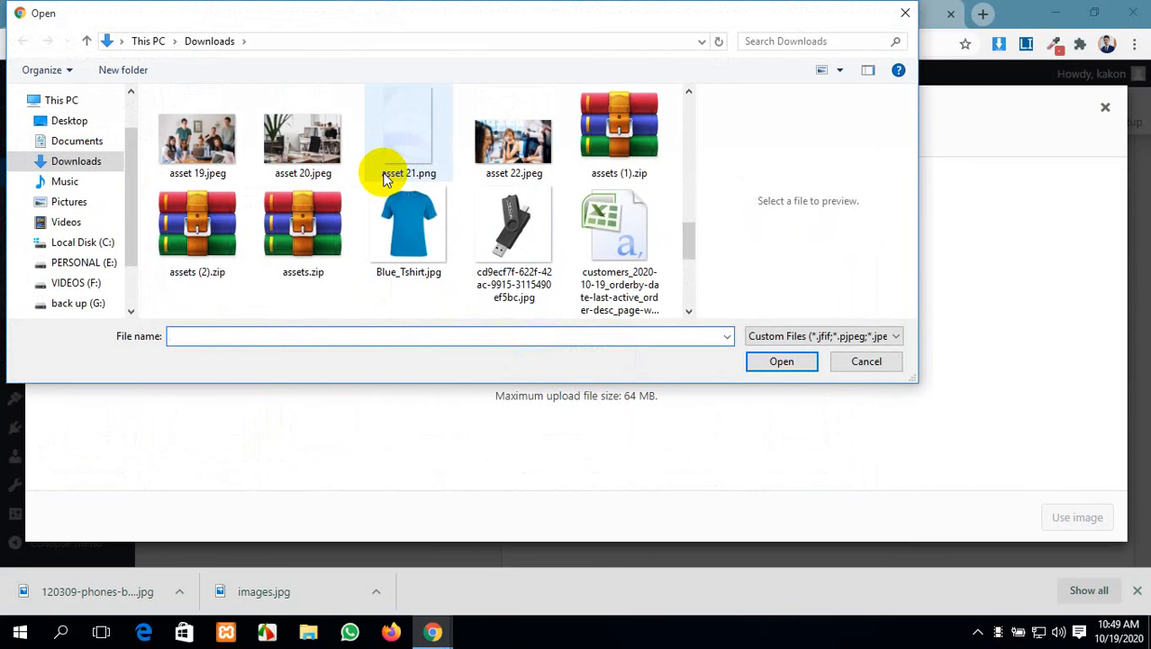
scroll(385, 175, "up", 5)
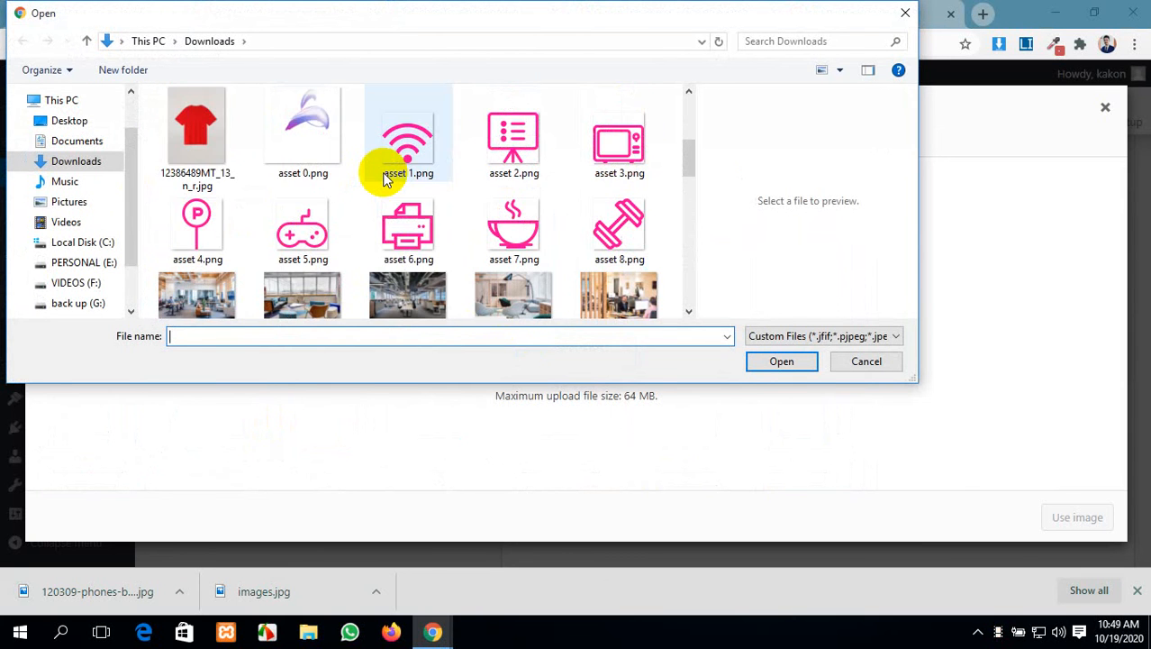
scroll(382, 177, "down", 1)
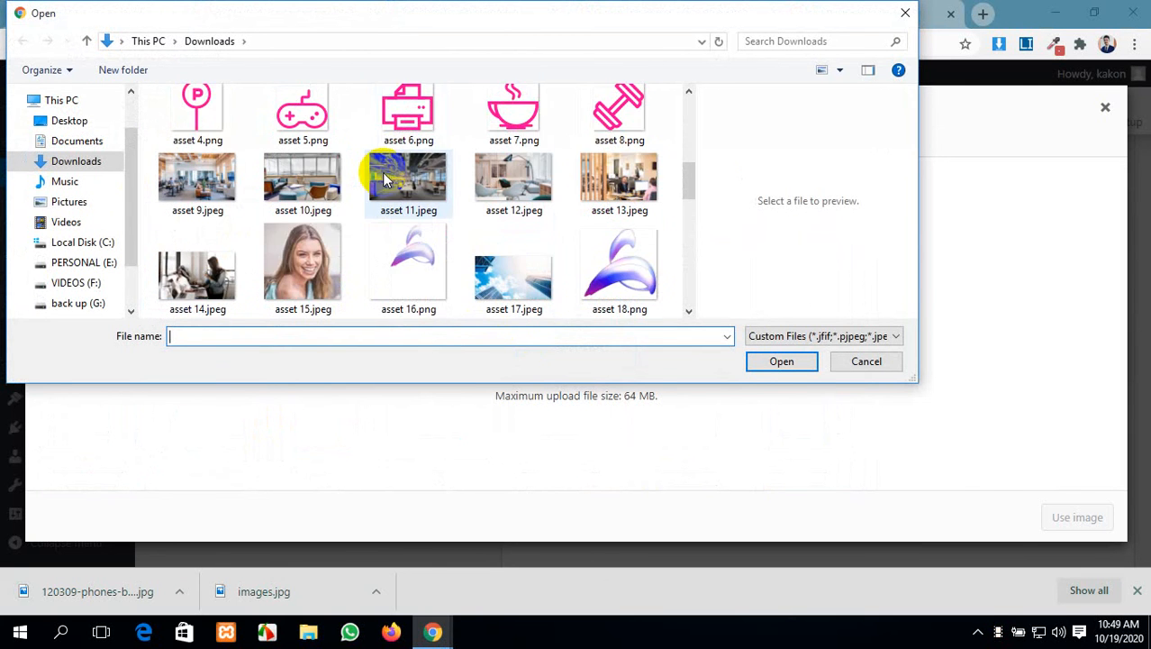
scroll(383, 178, "down", 3)
scroll(383, 178, "down", 3)
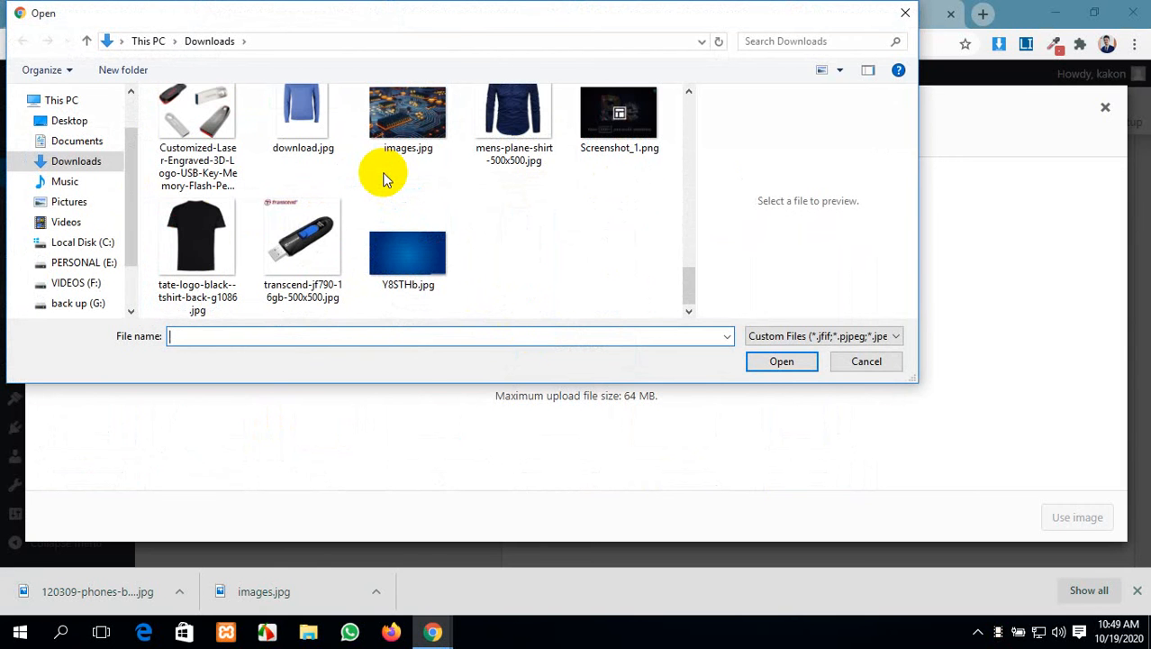
scroll(383, 178, "up", 3)
scroll(383, 177, "down", 3)
scroll(383, 178, "up", 15)
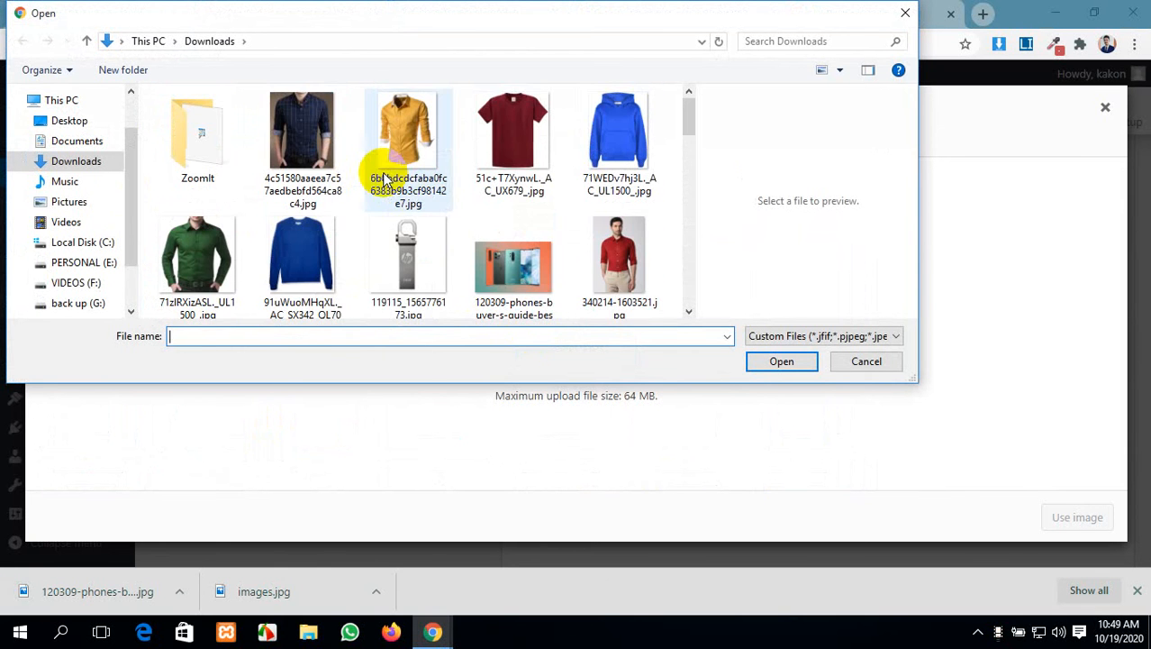
left_click(513, 265)
left_click(780, 363)
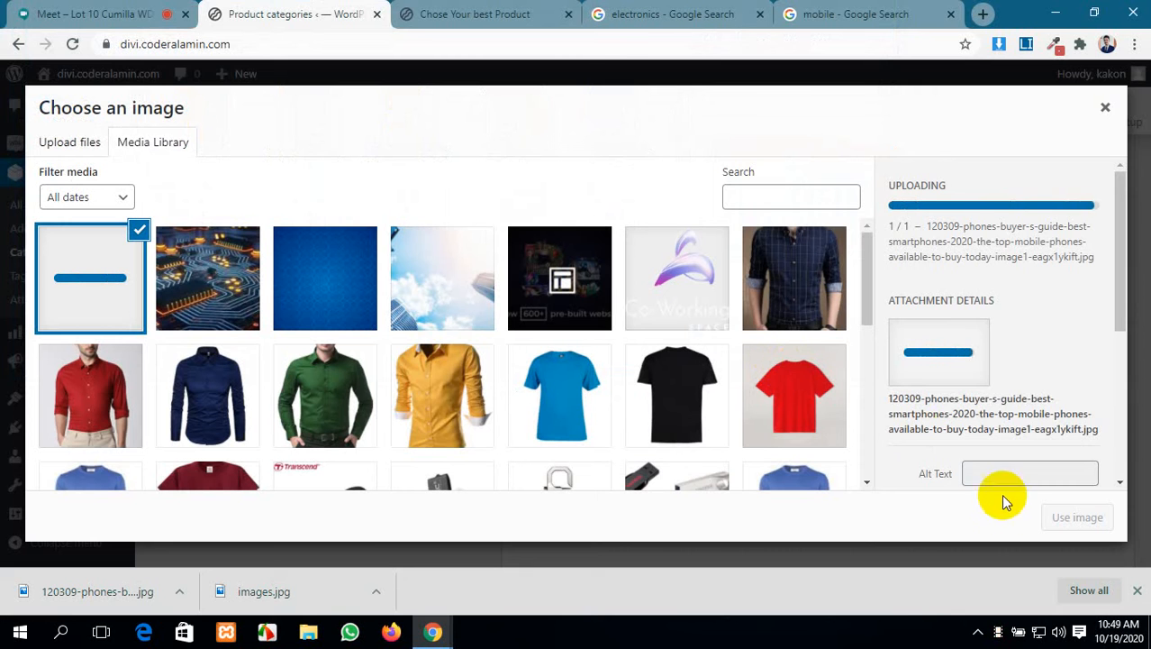
left_click(1068, 520)
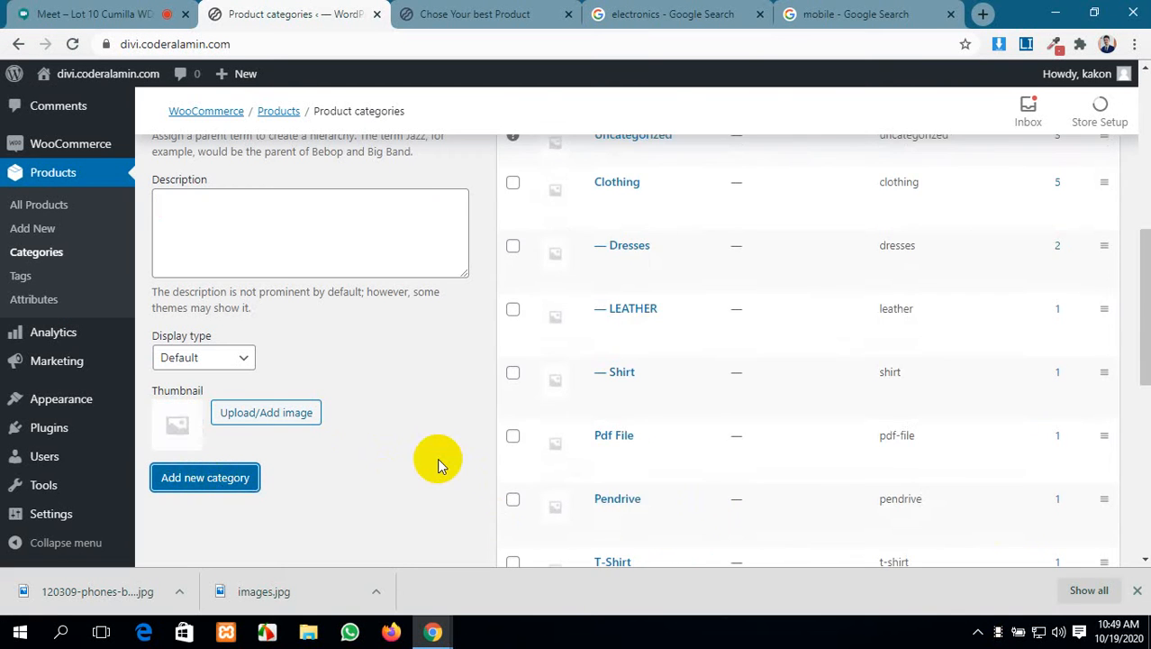
Examine the product category list, including the Electronics entry, its Mobile subcategory and the existing Clothing subcategories
scroll(437, 458, "up", 5)
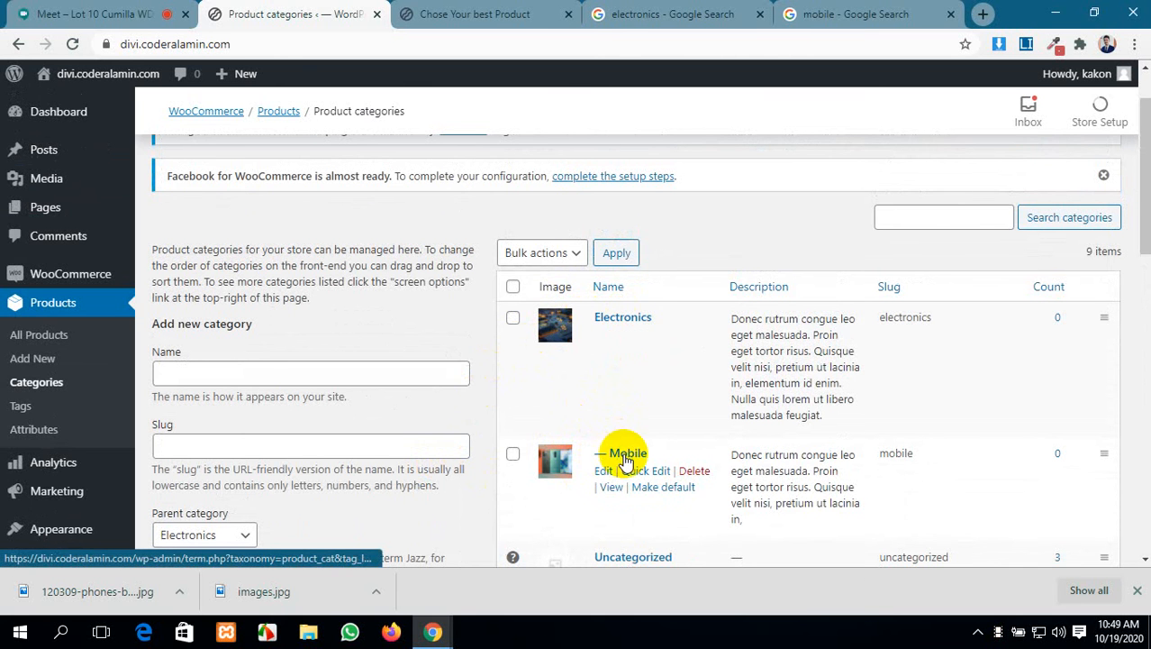
scroll(624, 457, "down", 3)
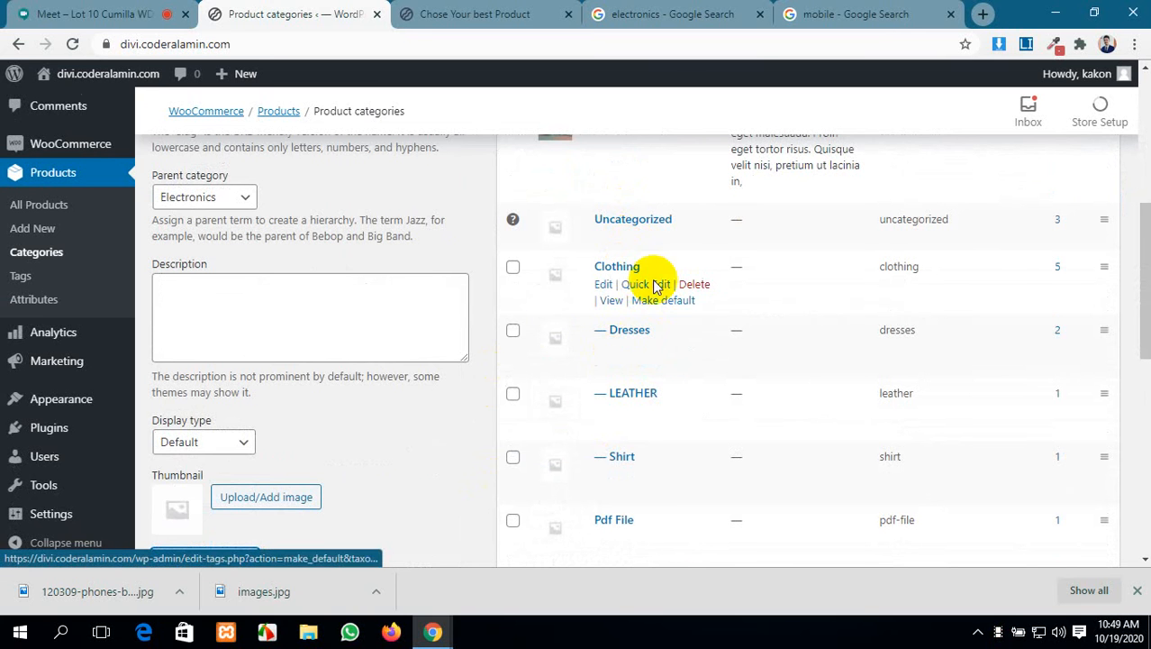
scroll(636, 311, "down", 3)
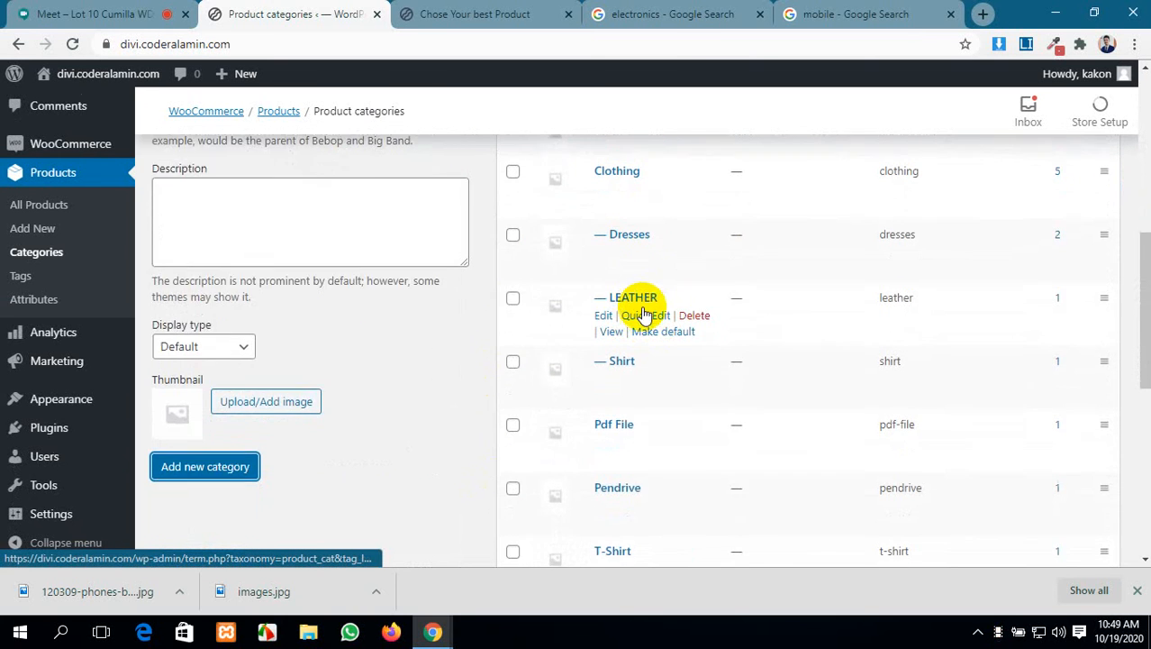
scroll(628, 212, "up", 2)
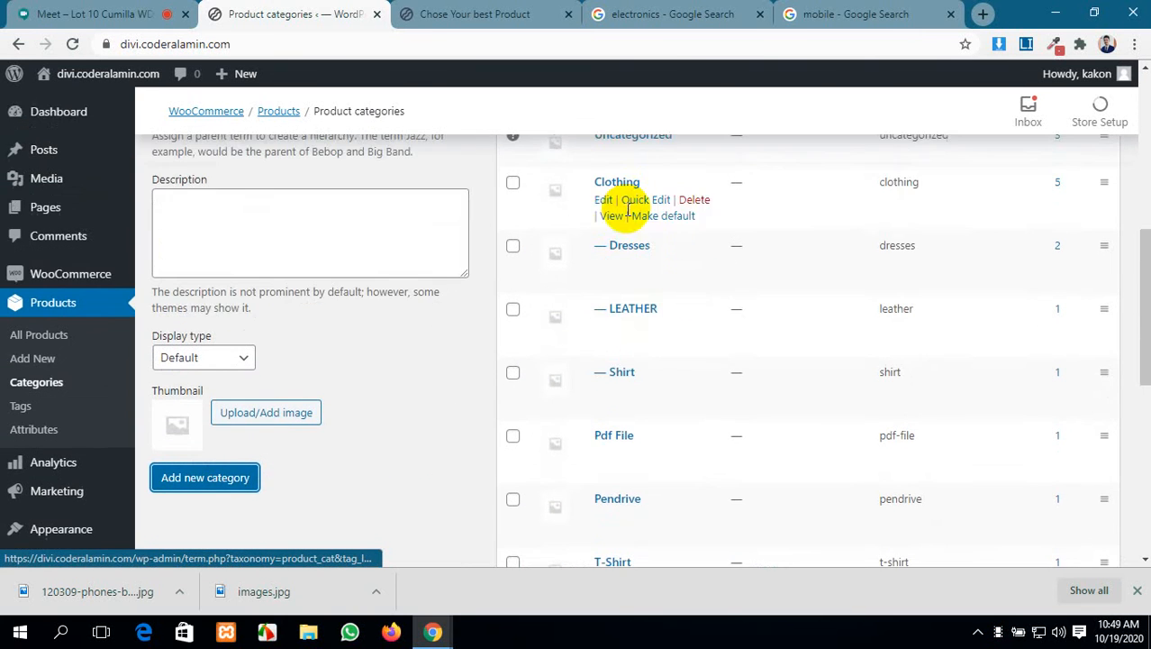
scroll(624, 450, "down", 2)
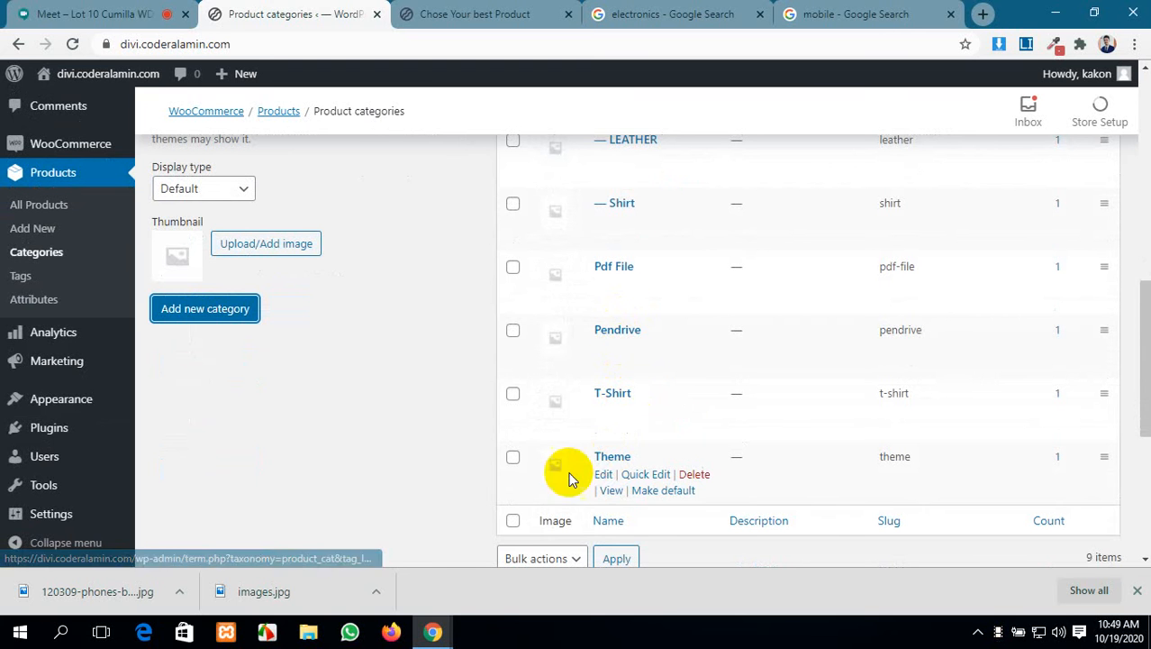
scroll(599, 463, "up", 5)
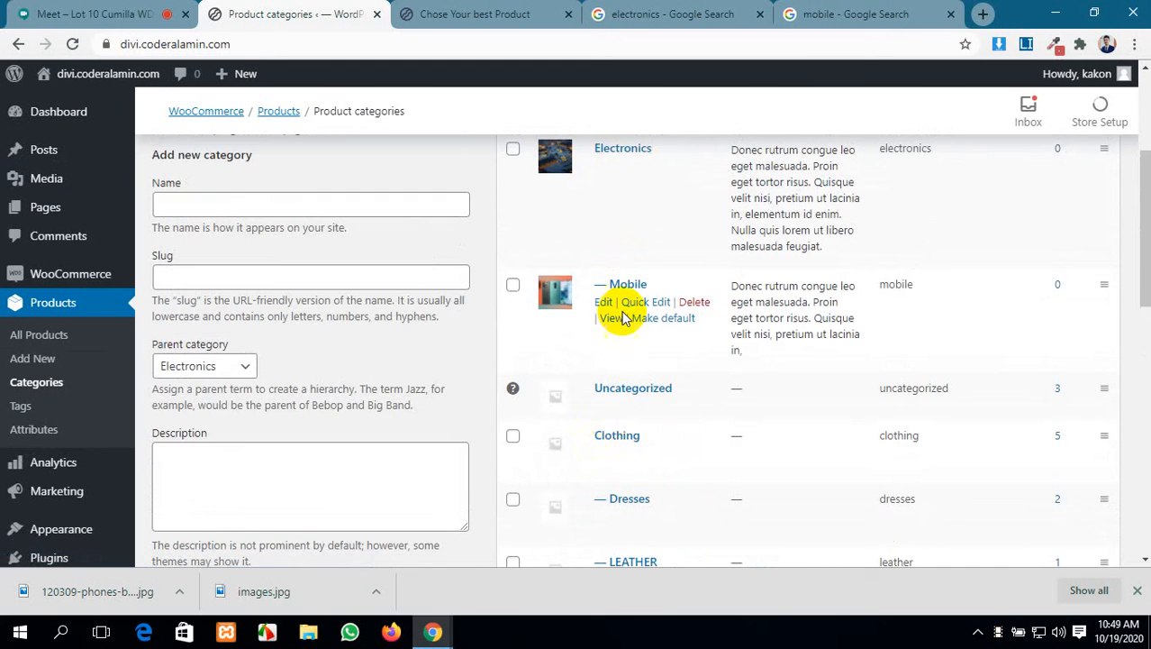
scroll(622, 305, "up", 2)
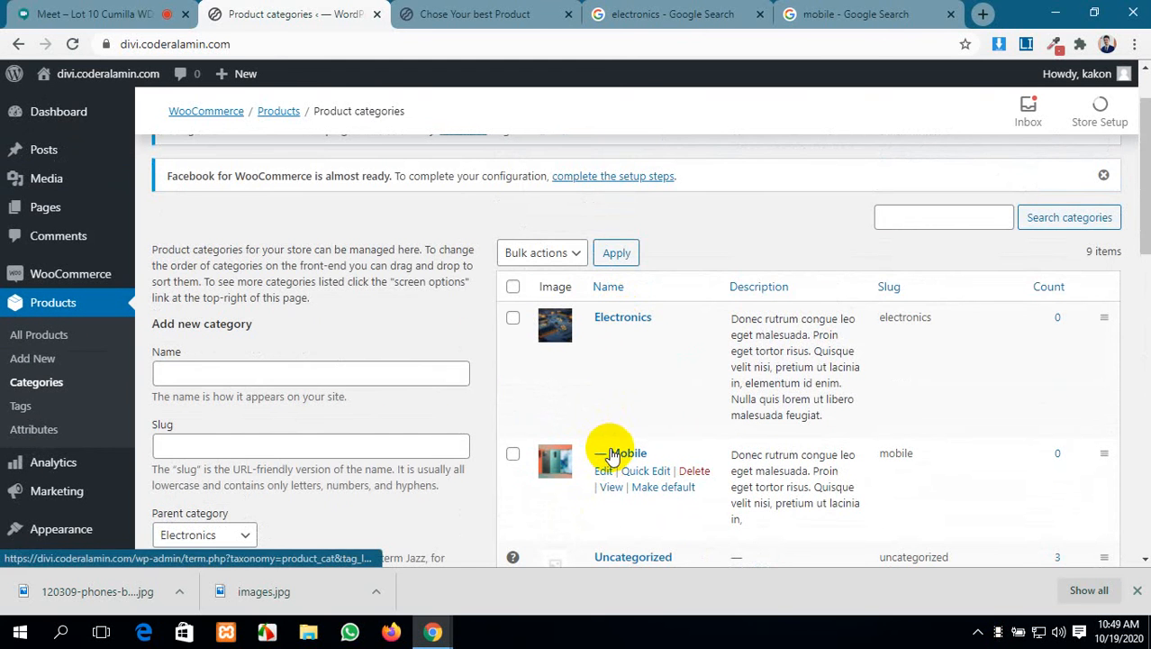
scroll(291, 512, "up", 1)
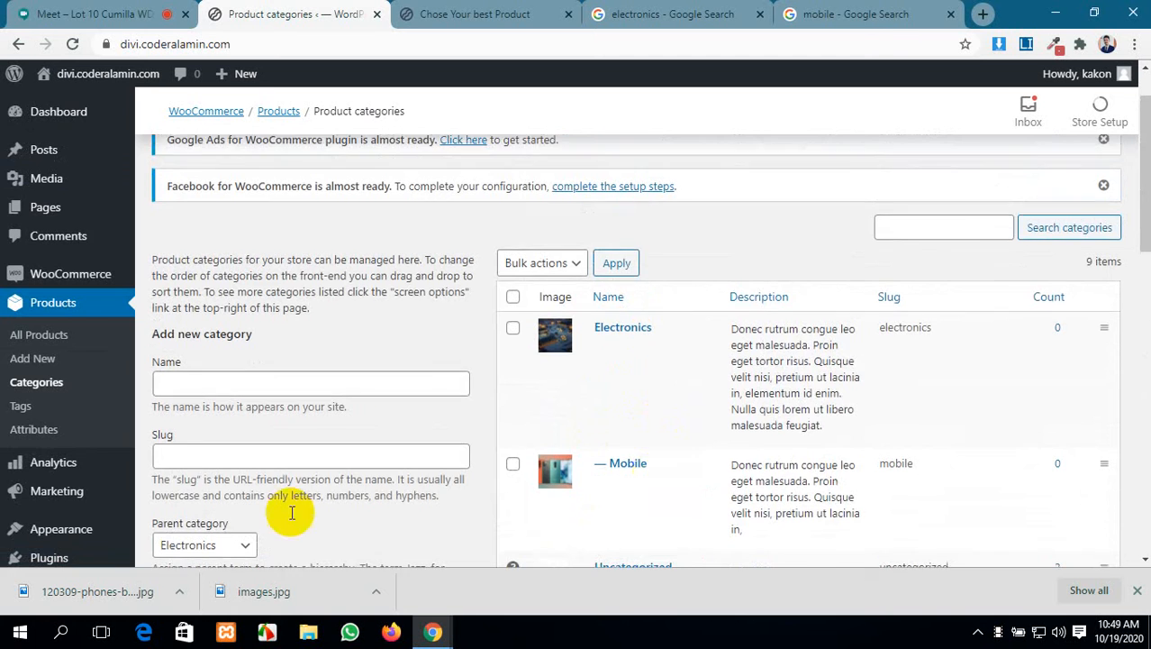
scroll(18, 434, "down", 4)
scroll(56, 303, "up", 2)
scroll(56, 303, "up", 1)
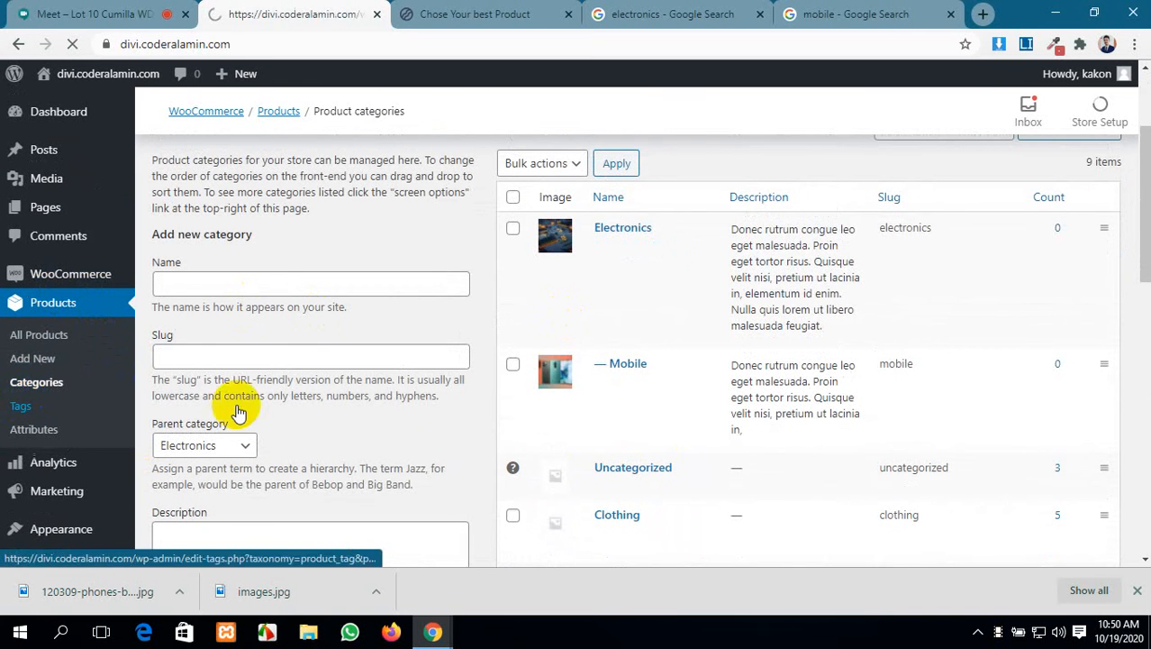
Open the product tags page and look over the new tag's name, slug and description fields and the existing tags
scroll(398, 397, "down", 5)
scroll(399, 402, "up", 5)
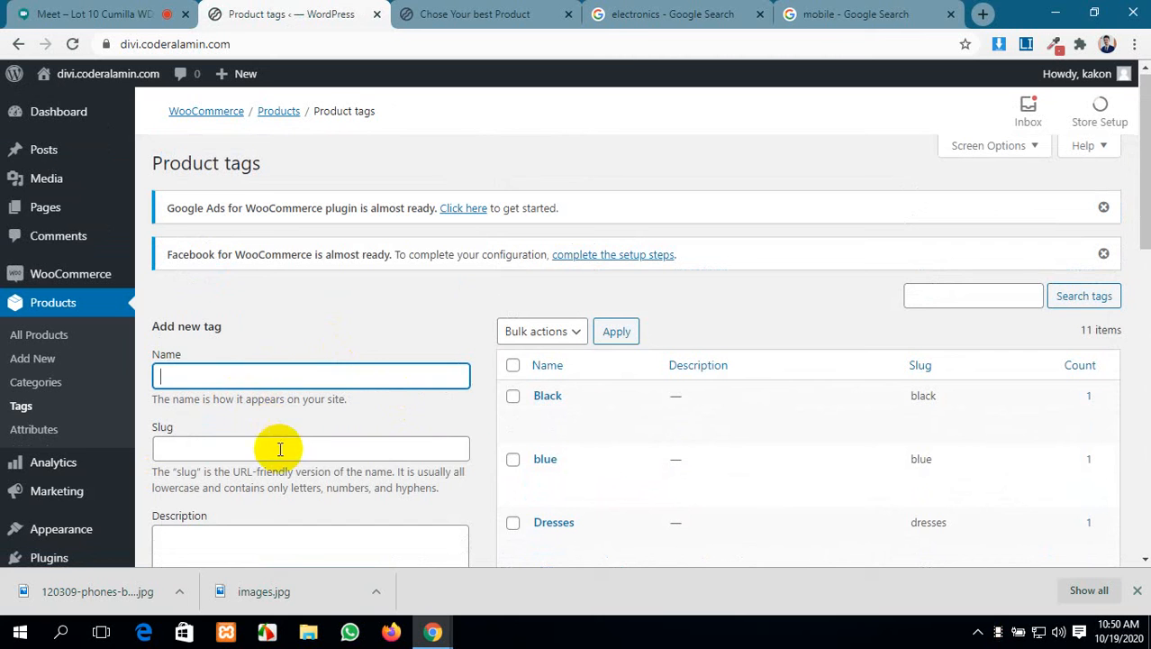
left_click(280, 449)
scroll(283, 451, "down", 2)
left_click(313, 391)
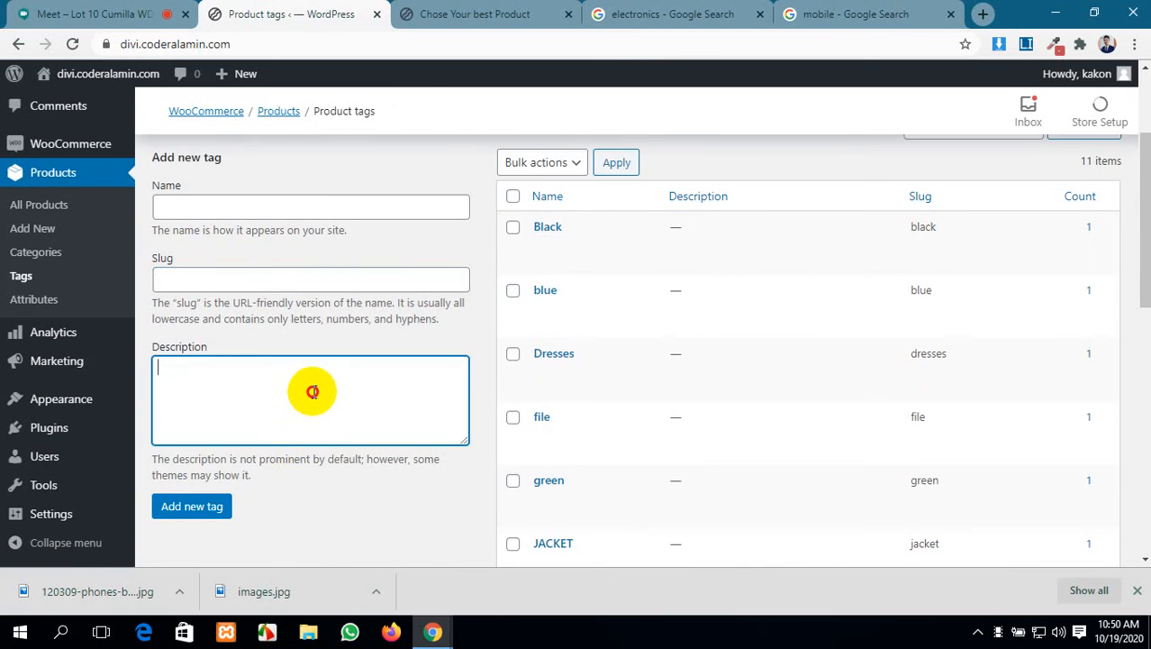
scroll(354, 403, "down", 3)
Open the product attributes page and look over the form for adding a new attribute
mouse_move(117, 338)
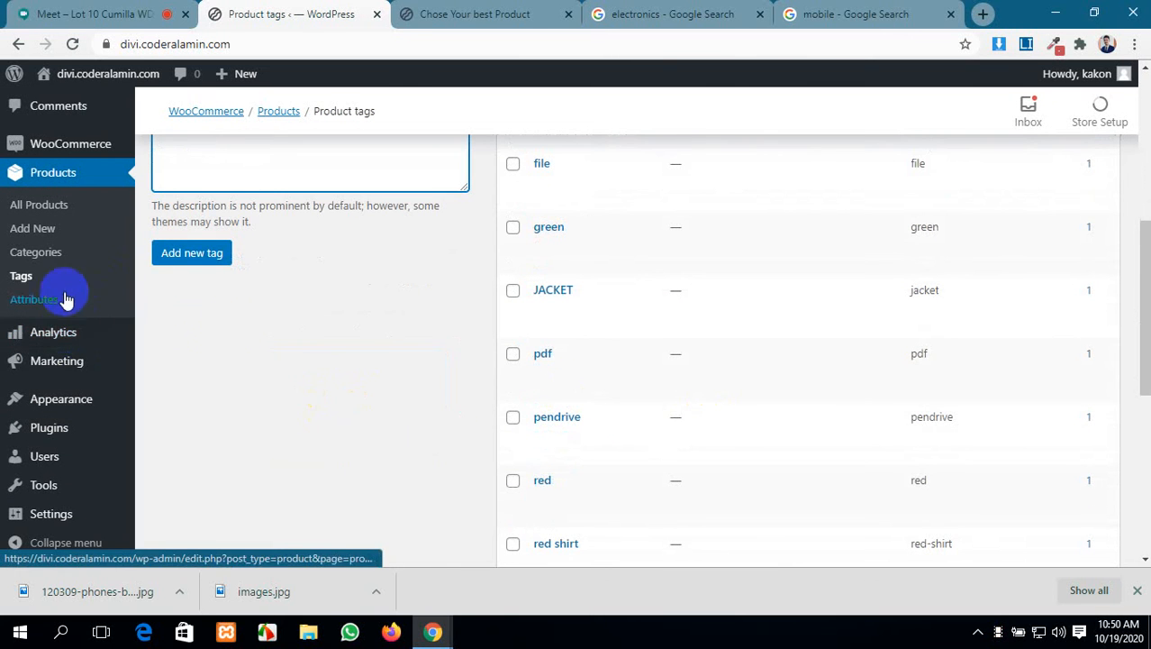
scroll(226, 326, "up", 1)
left_click(47, 389)
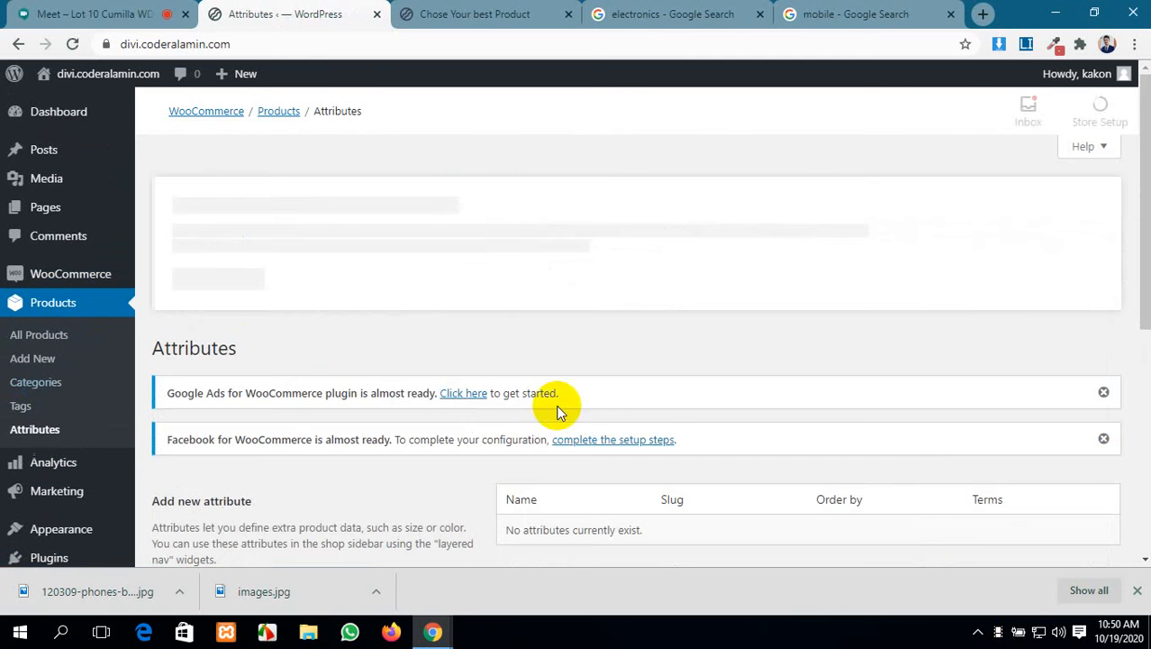
scroll(630, 410, "down", 5)
scroll(415, 390, "up", 1)
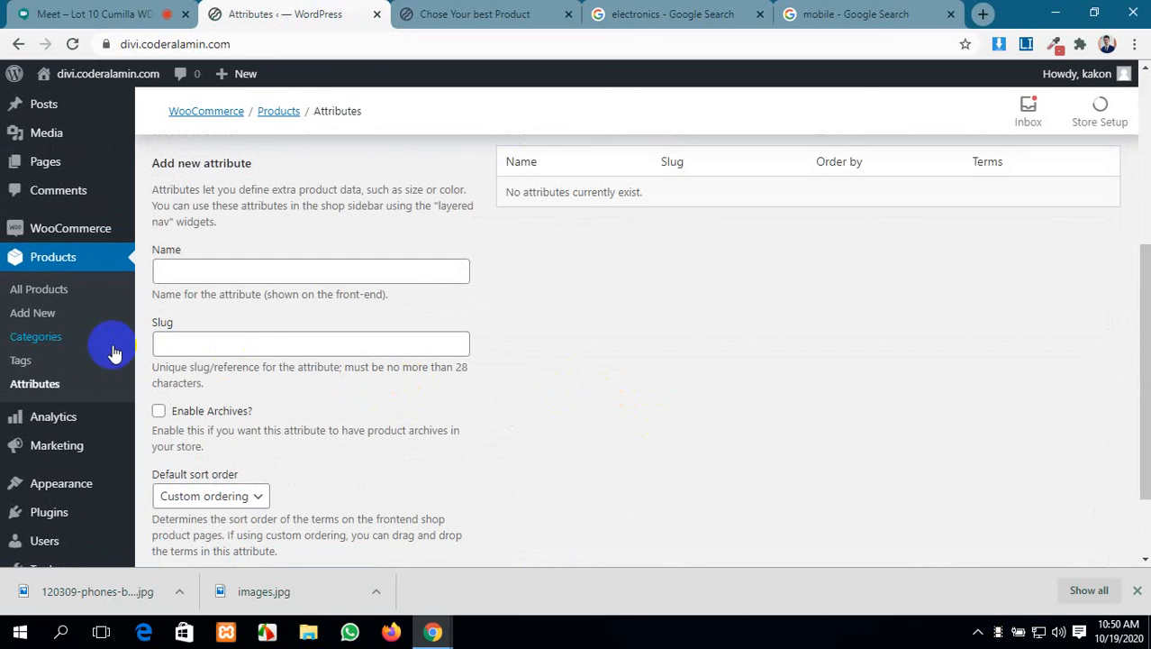
Open the store's Analytics overview and review the performance figures, the charts and the leaderboards of top categories and products
left_click(52, 419)
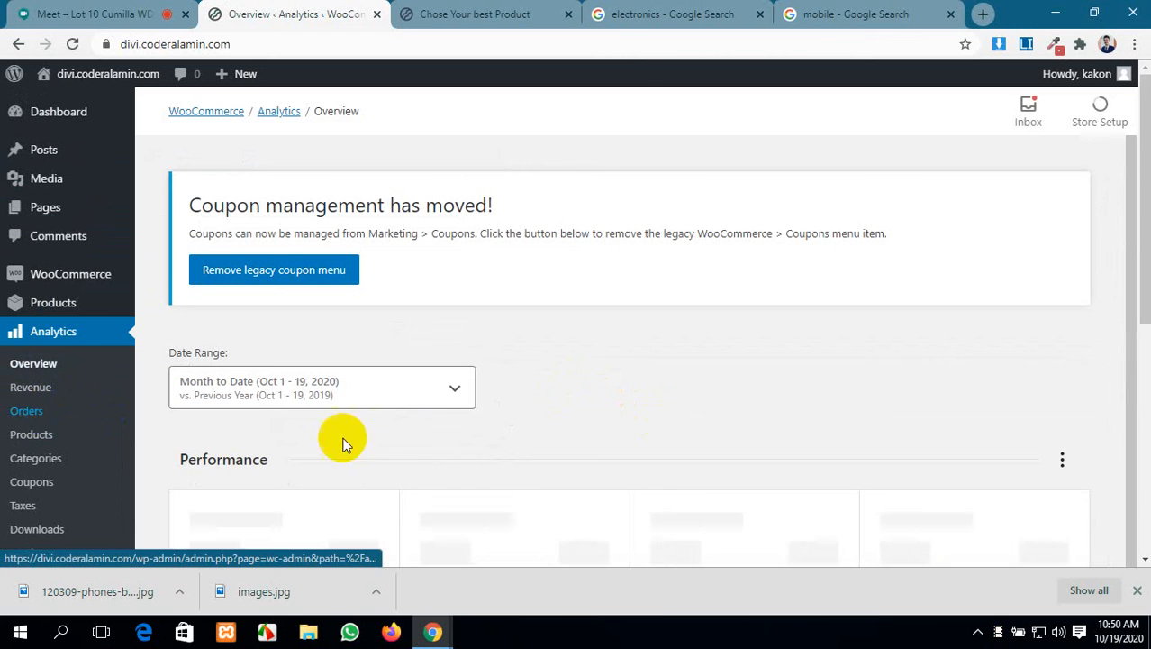
scroll(532, 455, "down", 5)
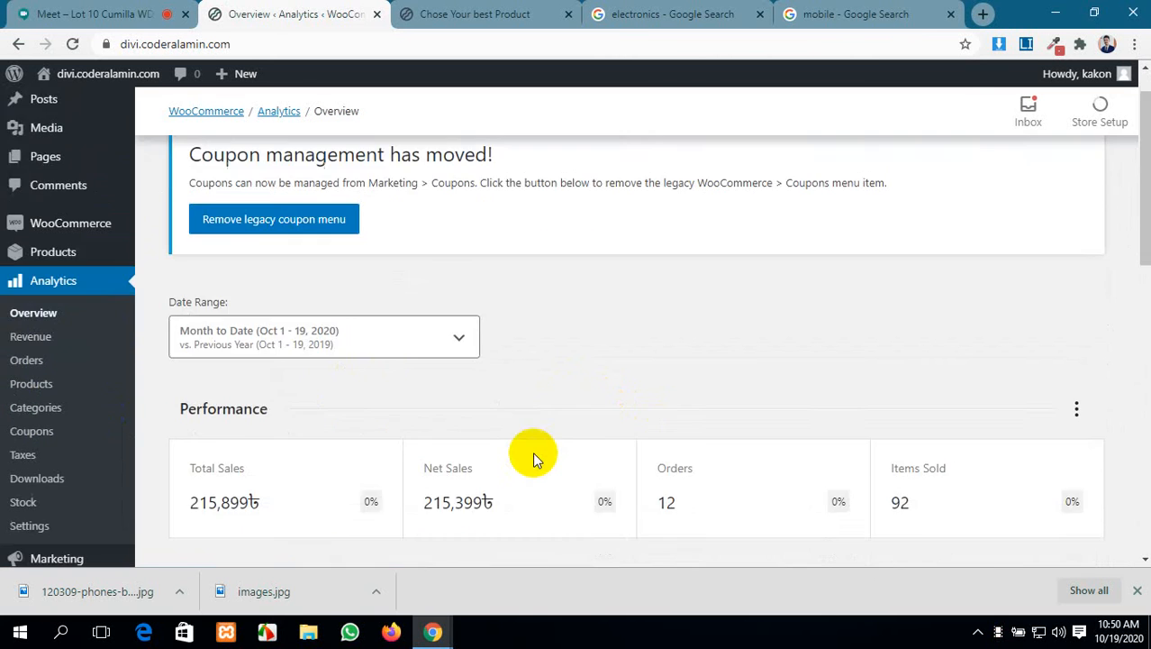
scroll(648, 394, "up", 4)
scroll(956, 327, "down", 8)
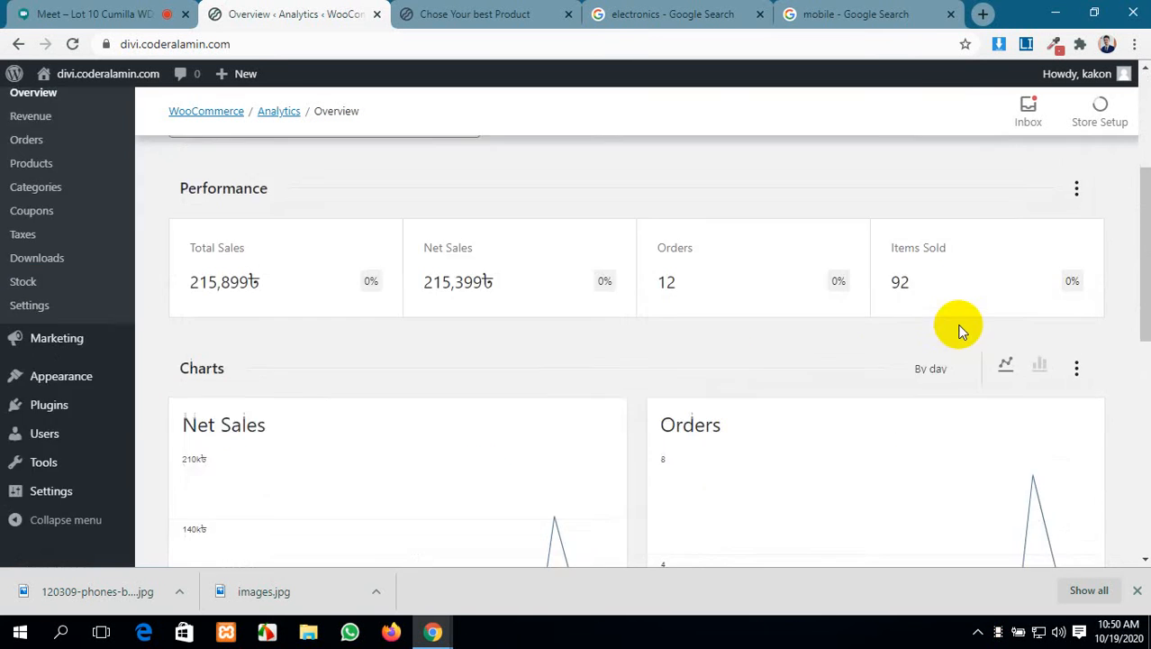
scroll(505, 410, "up", 7)
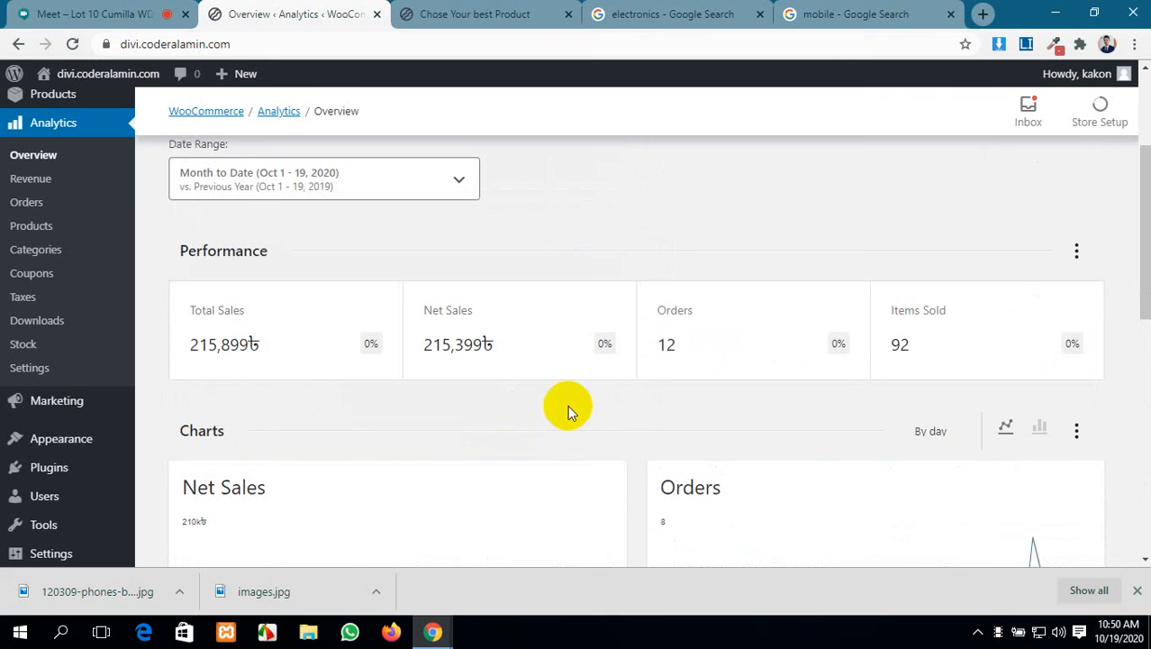
scroll(568, 409, "up", 2)
scroll(568, 410, "down", 3)
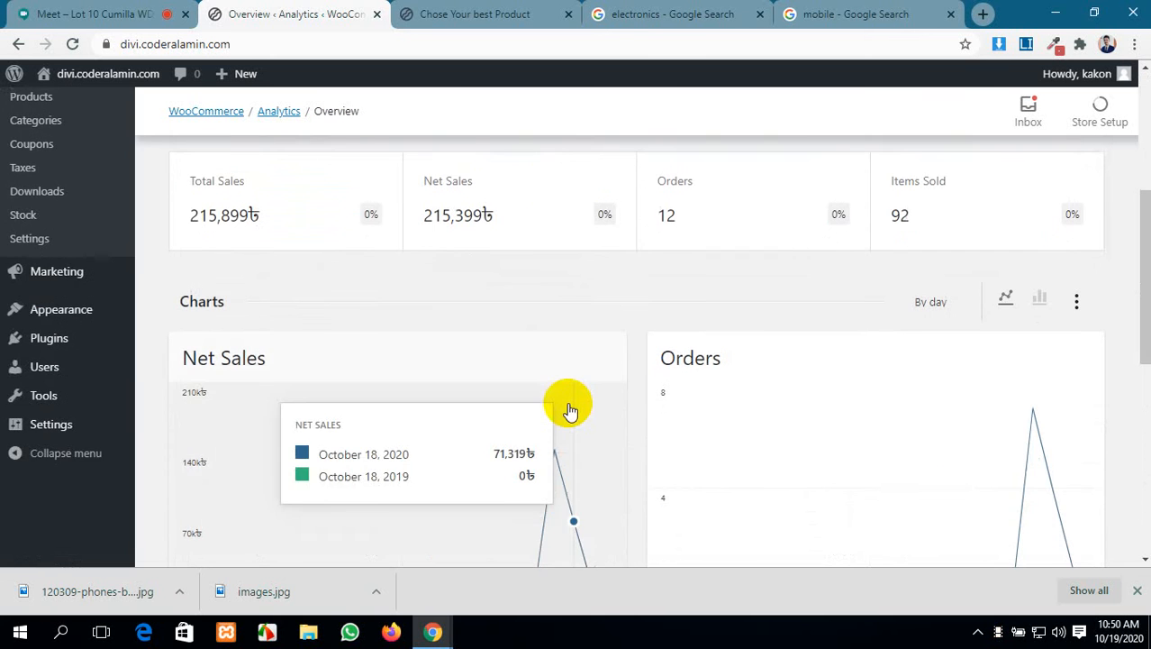
scroll(567, 410, "down", 4)
scroll(567, 410, "down", 1)
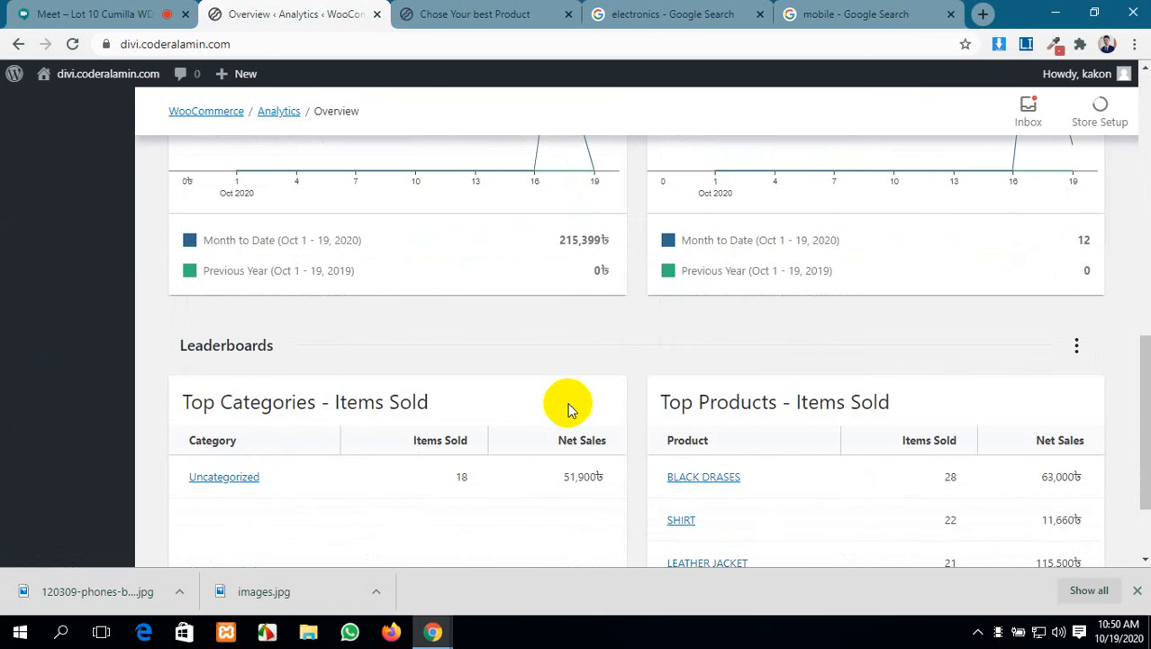
scroll(567, 409, "down", 1)
scroll(567, 407, "up", 8)
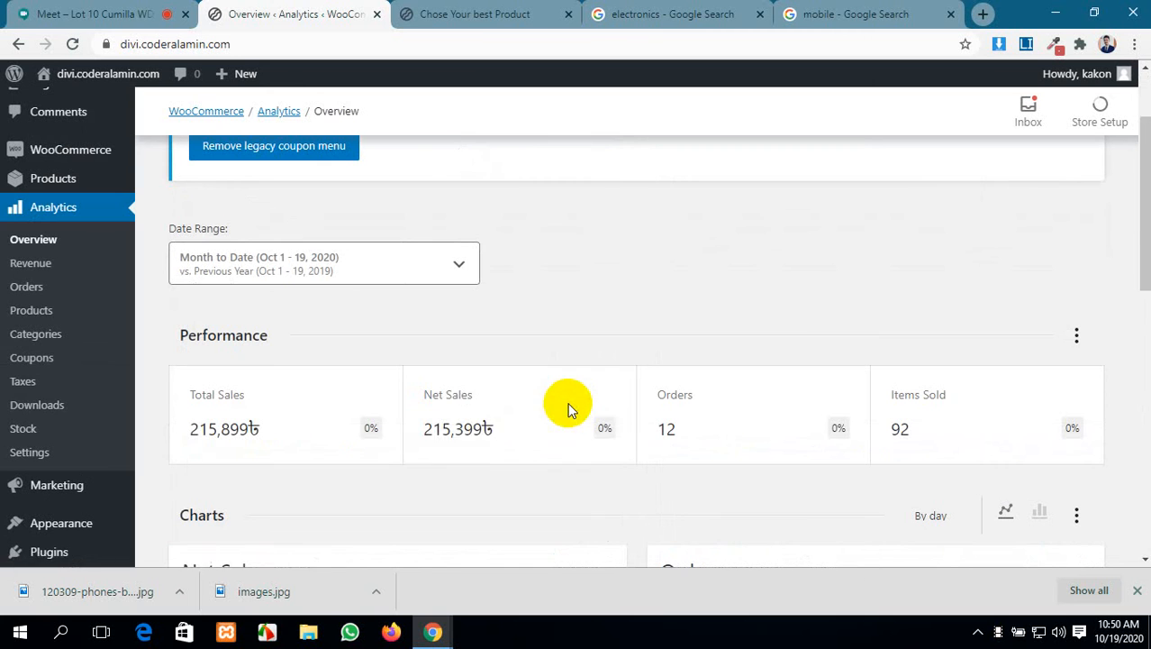
Open the Revenue analytics report and review its month-to-date summary figures for sales, returns, coupons, taxes and shipping
left_click(44, 263)
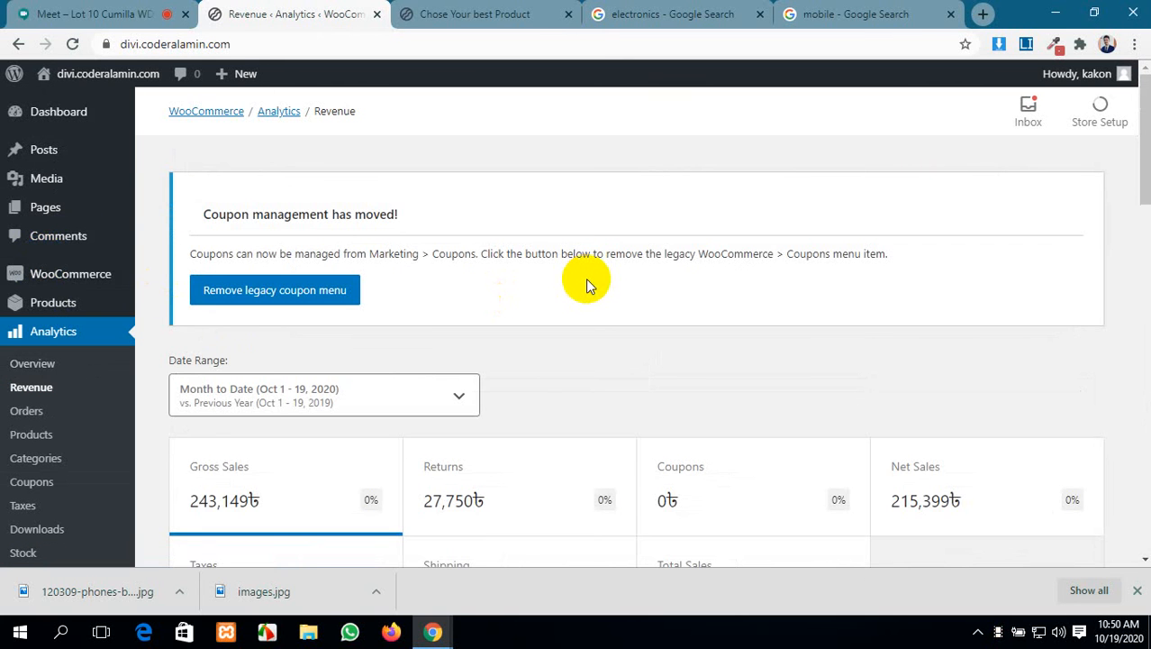
scroll(587, 285, "down", 3)
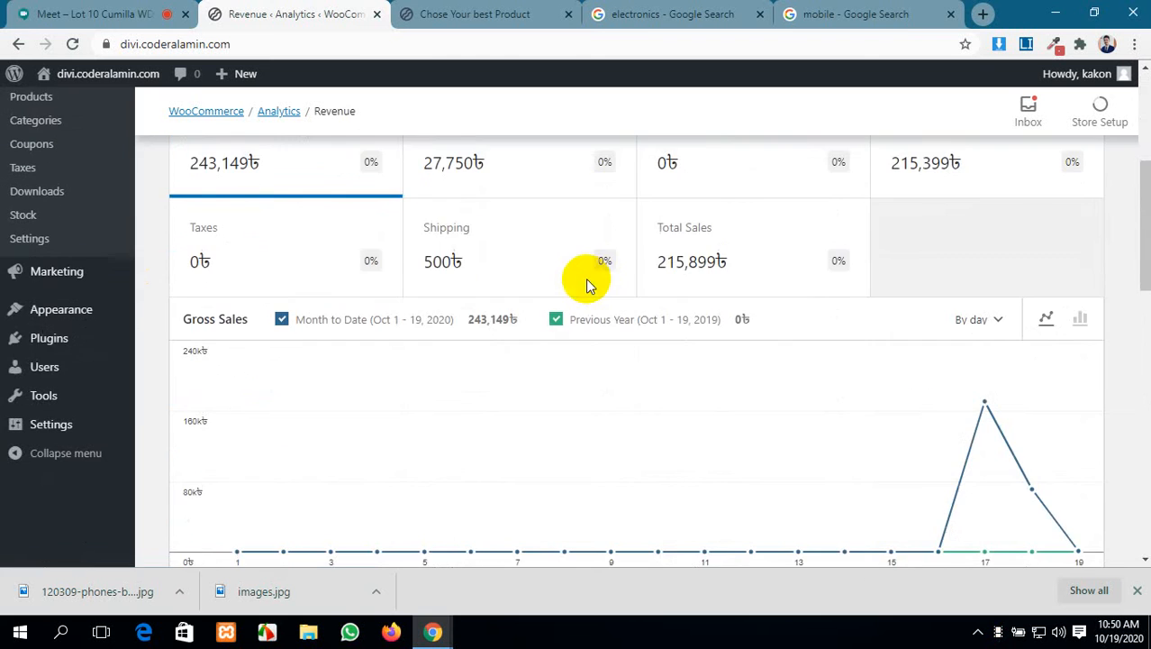
scroll(576, 285, "up", 1)
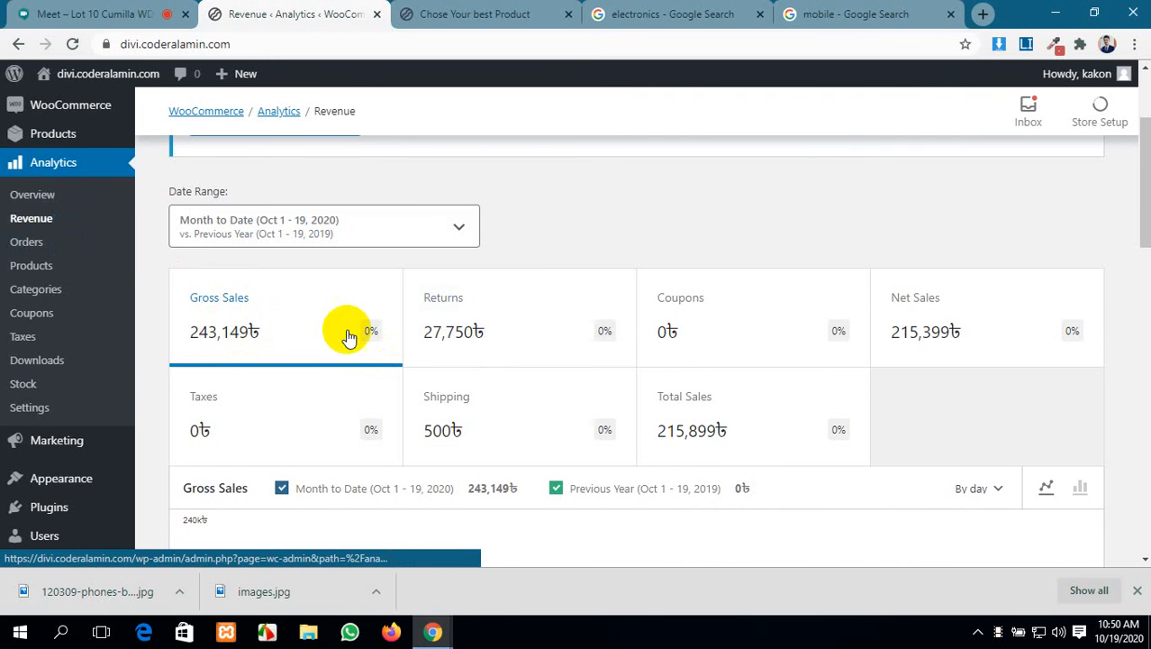
Examine the Revenue report's gross sales chart and its day-by-day table of orders, sales, returns and shipping
scroll(780, 386, "down", 8)
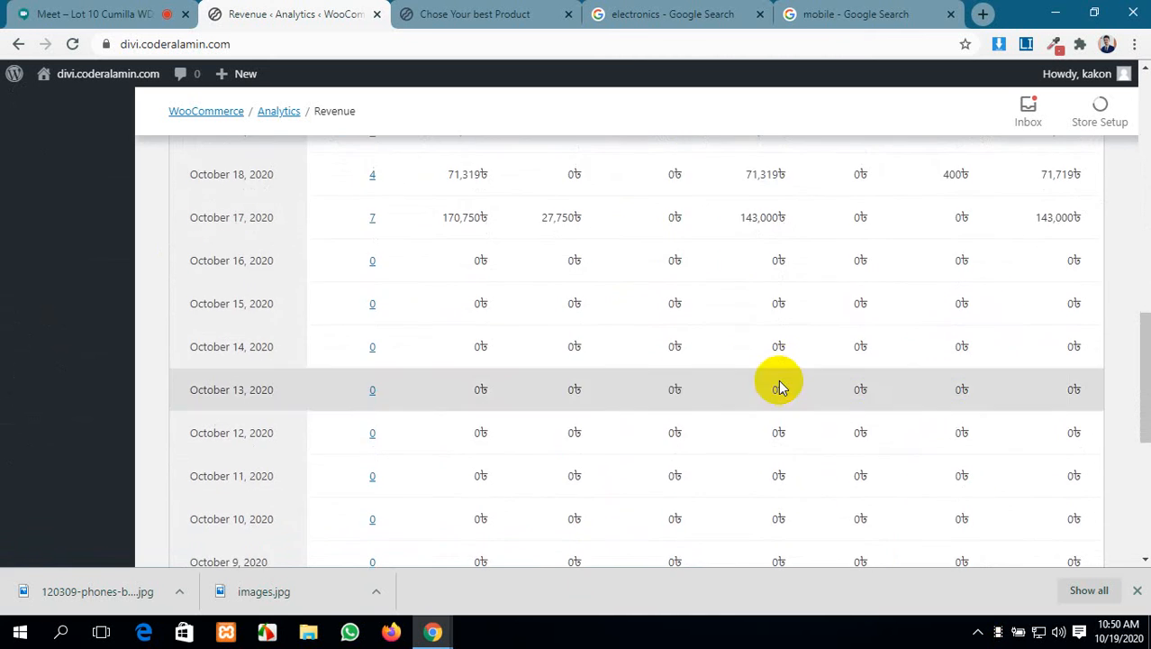
scroll(780, 386, "up", 3)
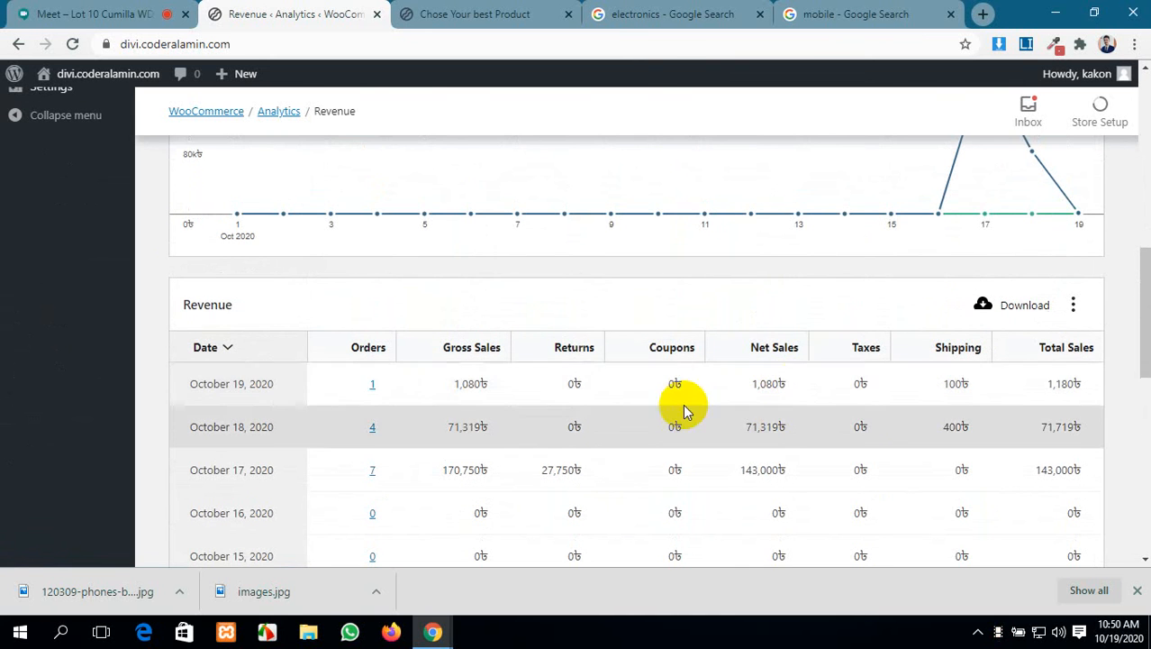
scroll(238, 387, "down", 2)
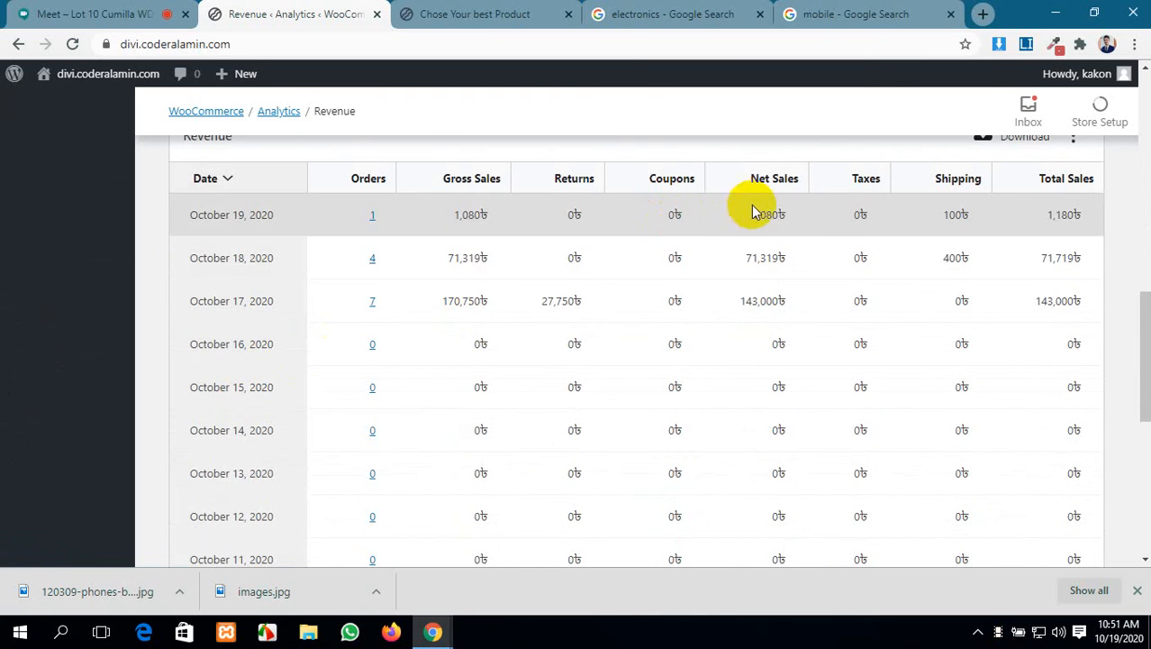
scroll(813, 414, "down", 5)
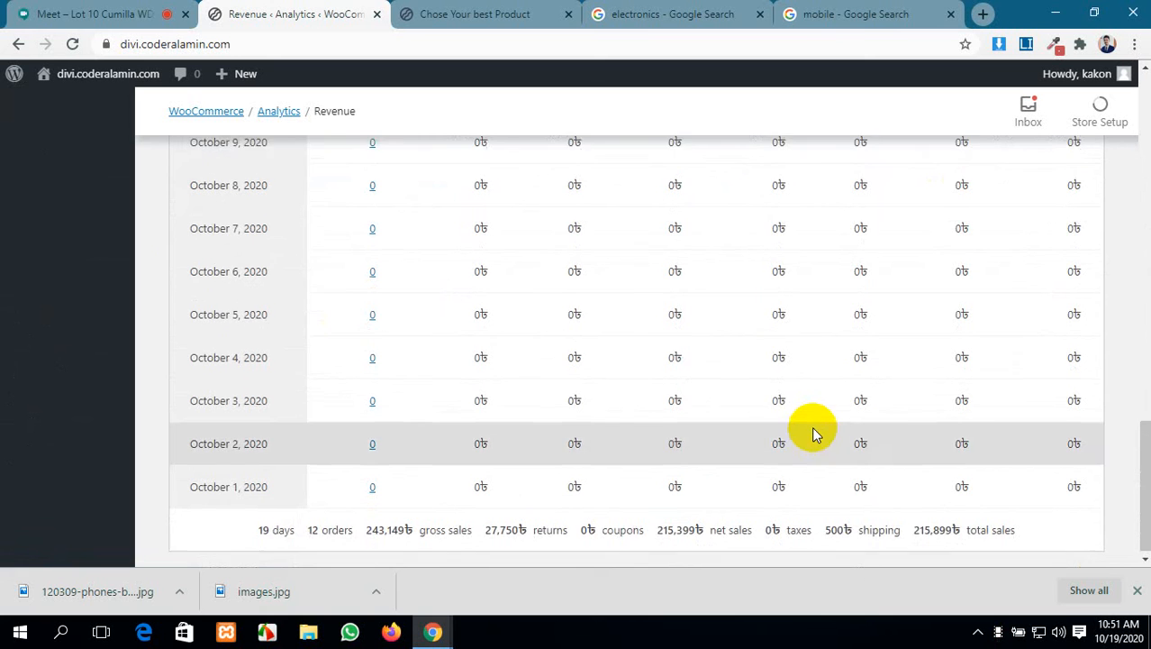
scroll(814, 430, "up", 6)
scroll(443, 495, "down", 4)
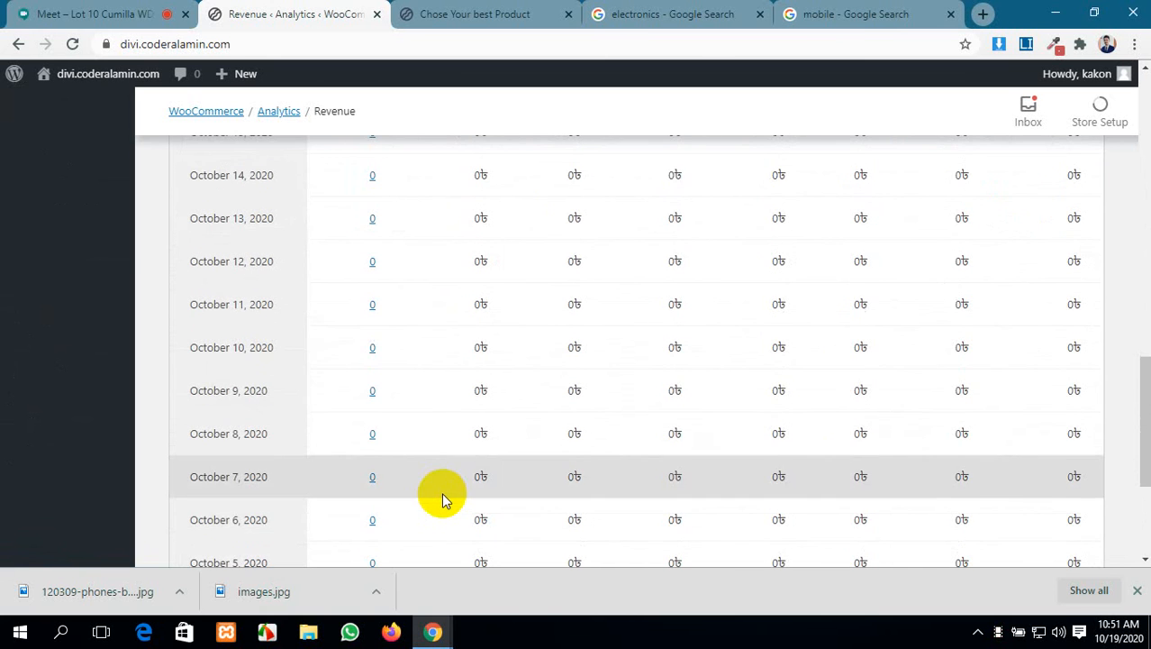
scroll(443, 495, "down", 3)
scroll(443, 495, "up", 10)
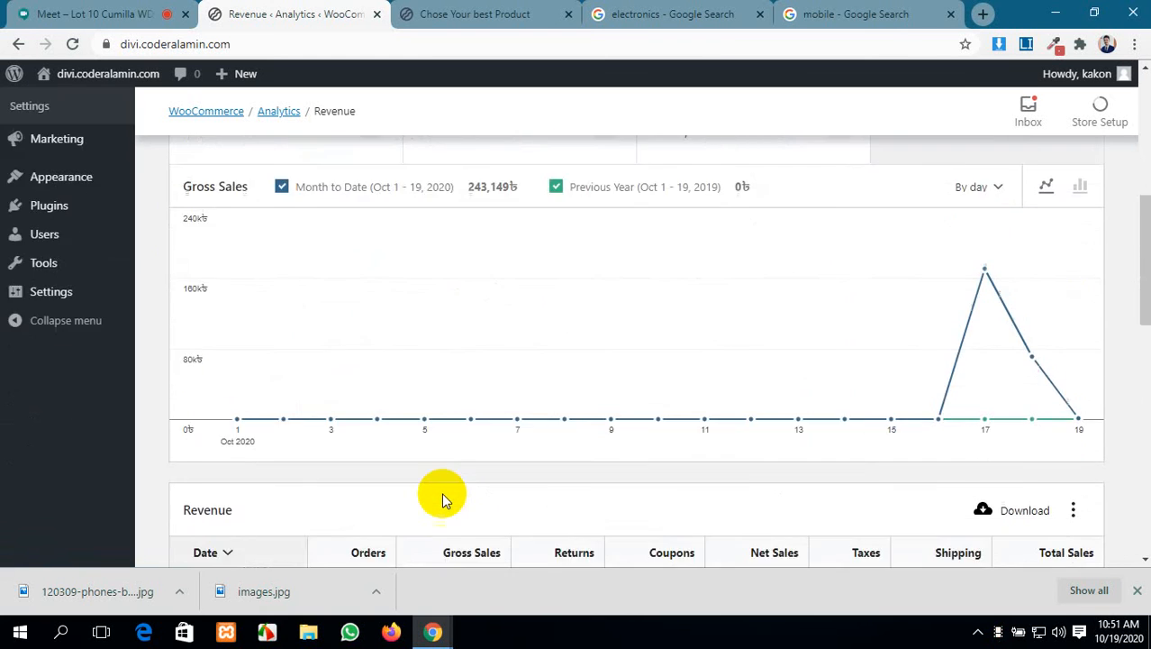
scroll(442, 501, "down", 2)
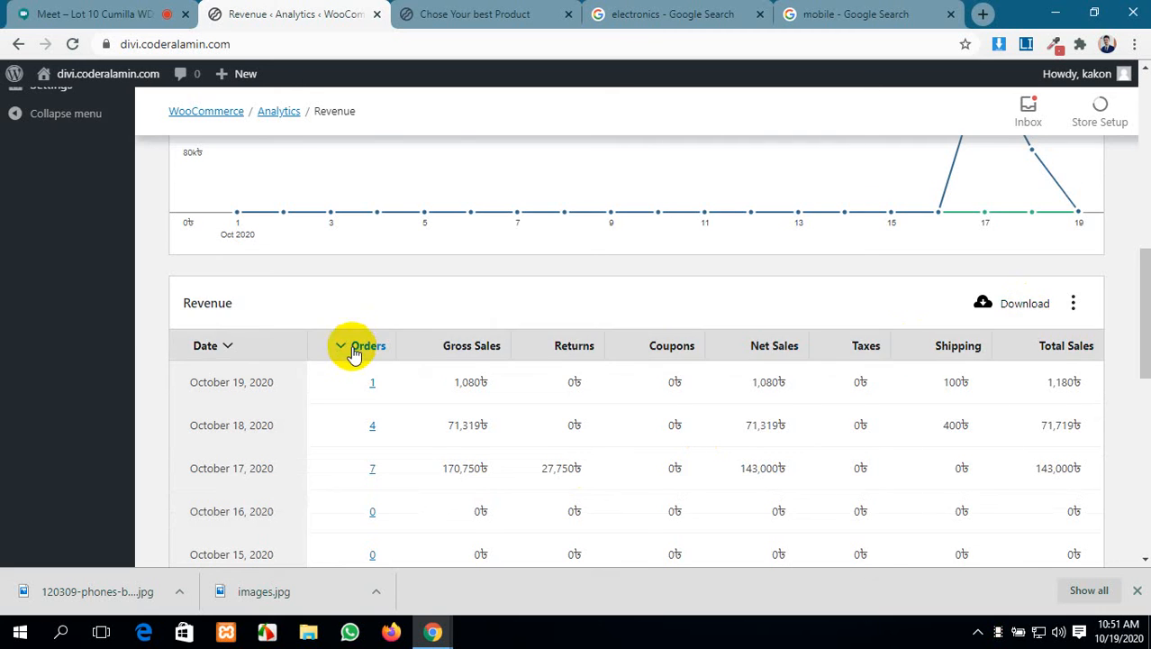
scroll(352, 352, "down", 1)
scroll(352, 352, "up", 10)
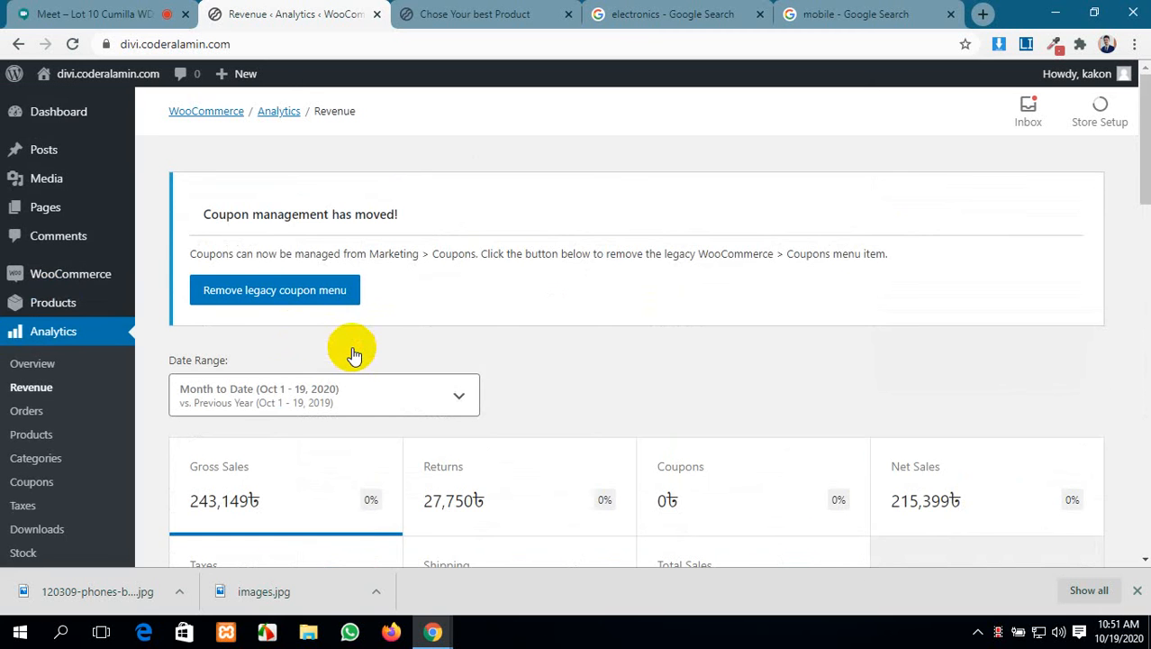
Open the Orders analytics report and review the orders table with its statuses, customers, products and net sales
left_click(13, 417)
scroll(612, 414, "down", 5)
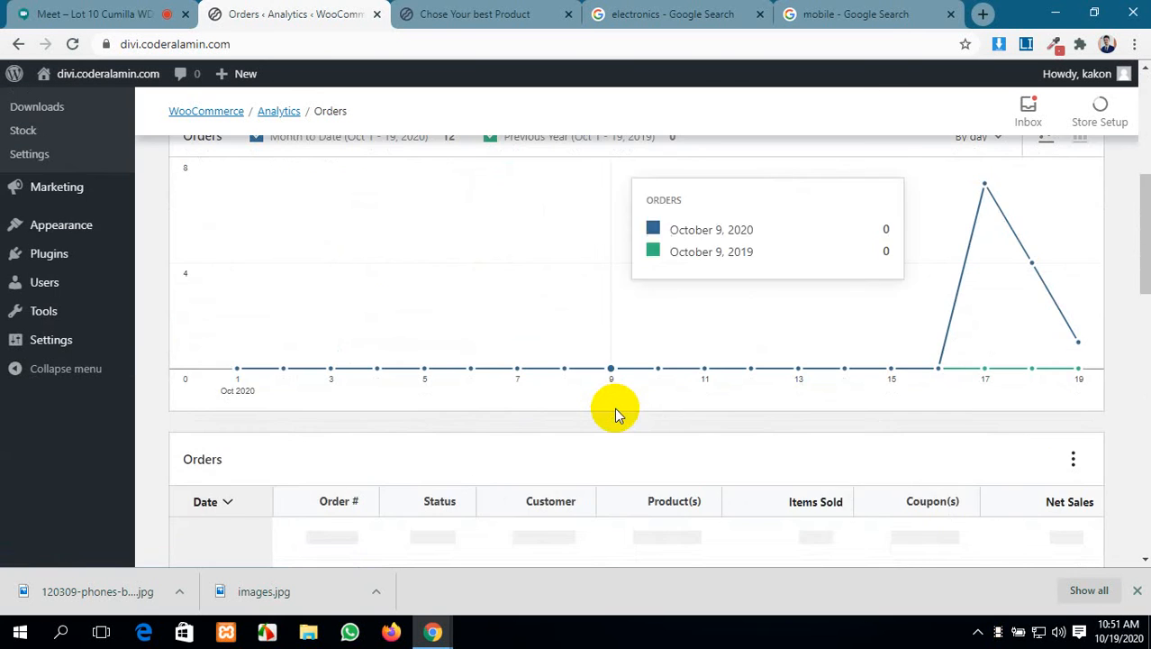
scroll(614, 407, "up", 2)
scroll(585, 308, "down", 5)
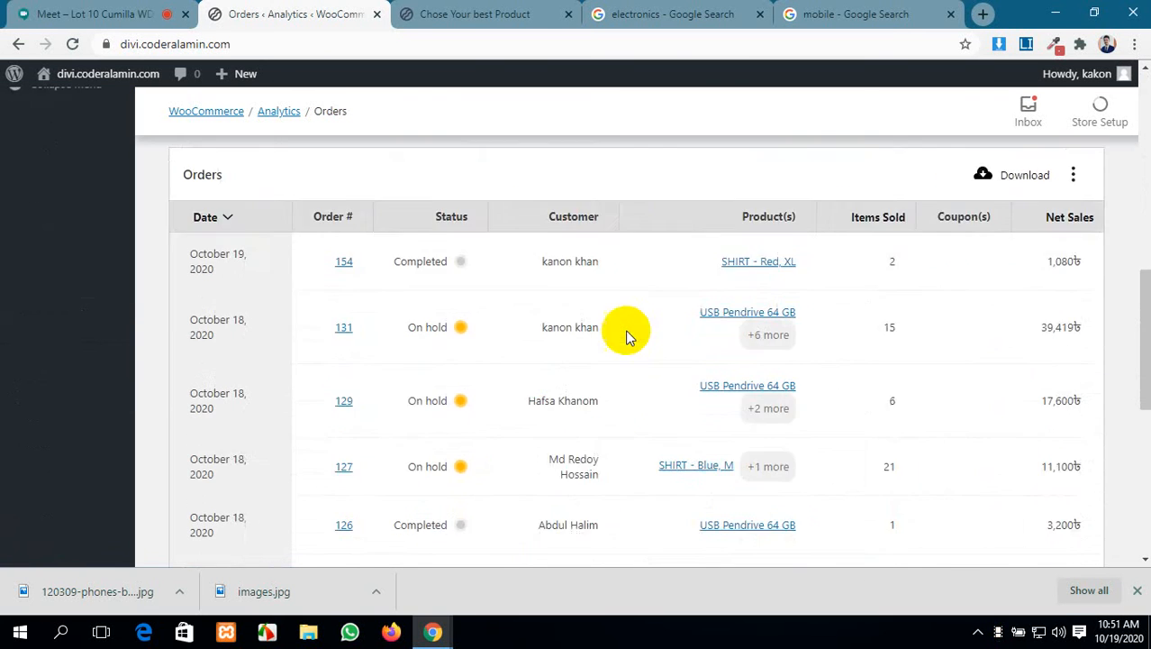
scroll(439, 301, "down", 6)
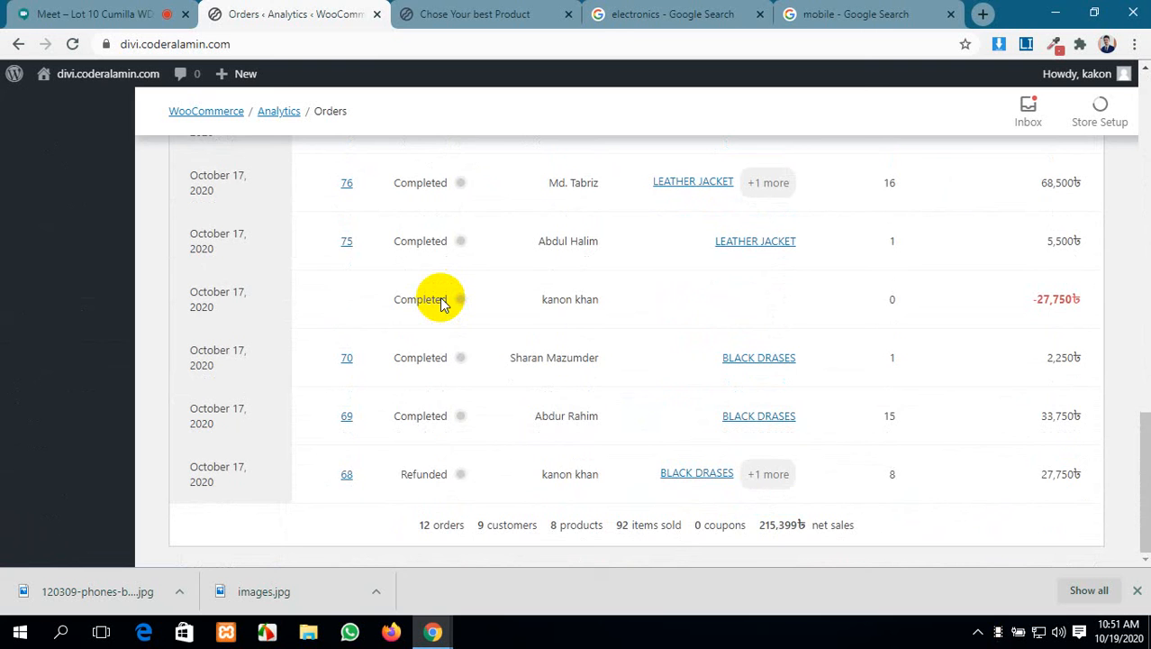
Open the Products analytics report and review its items sold chart and the table of product sales, orders, categories and stock
scroll(441, 304, "up", 10)
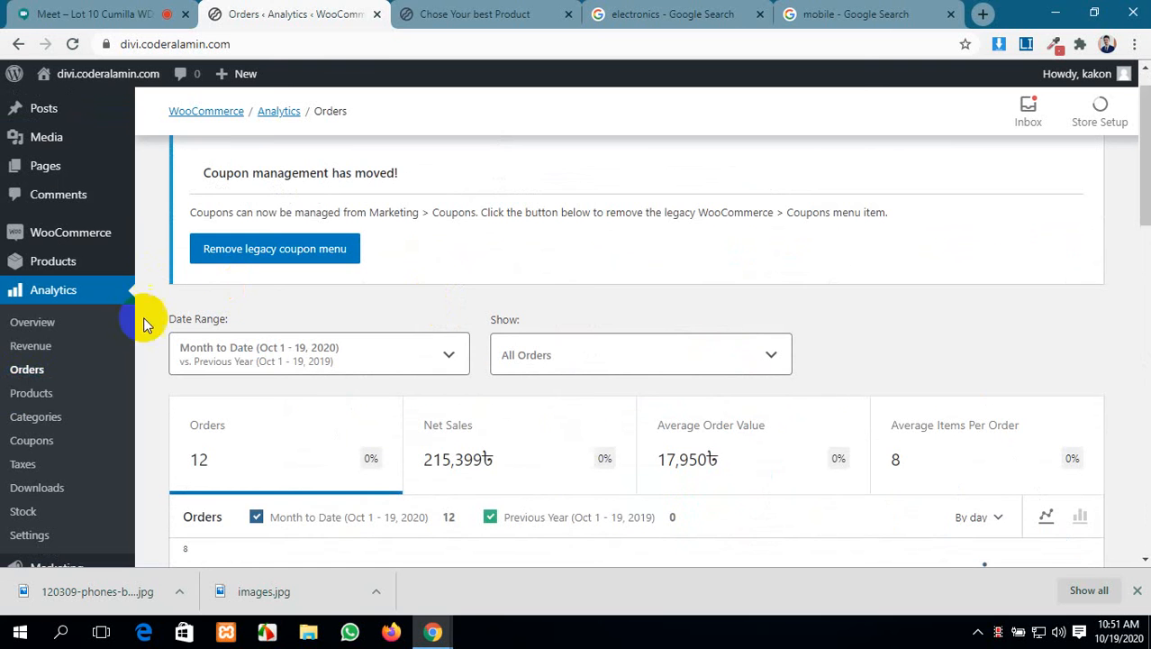
left_click(22, 393)
scroll(378, 329, "down", 4)
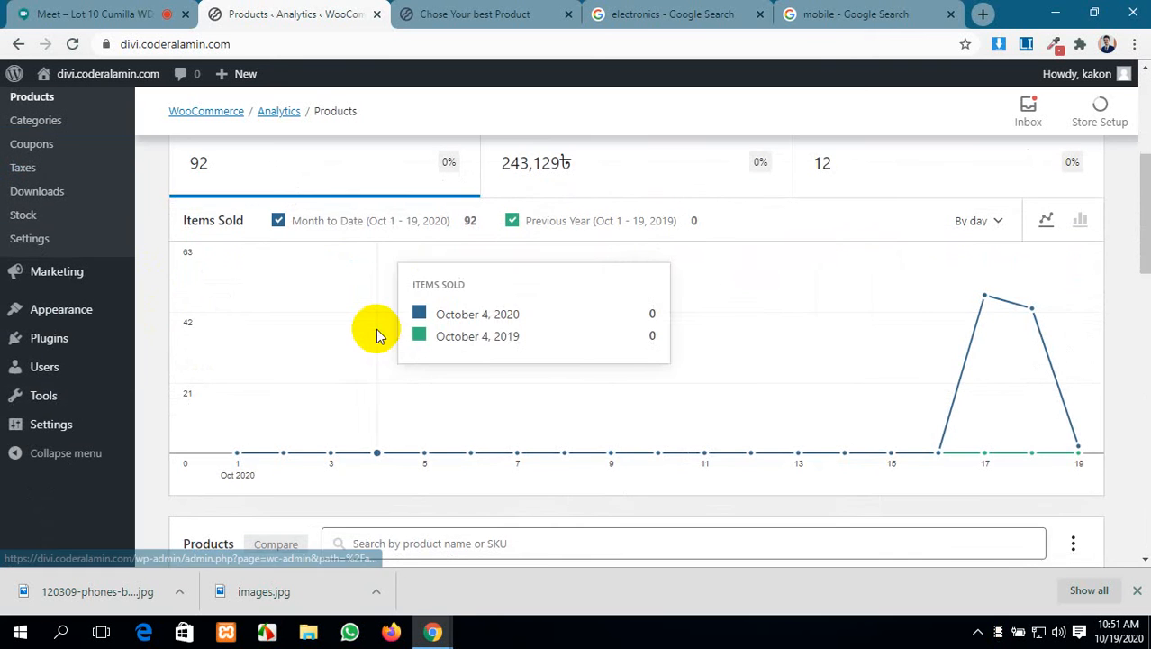
scroll(881, 370, "down", 6)
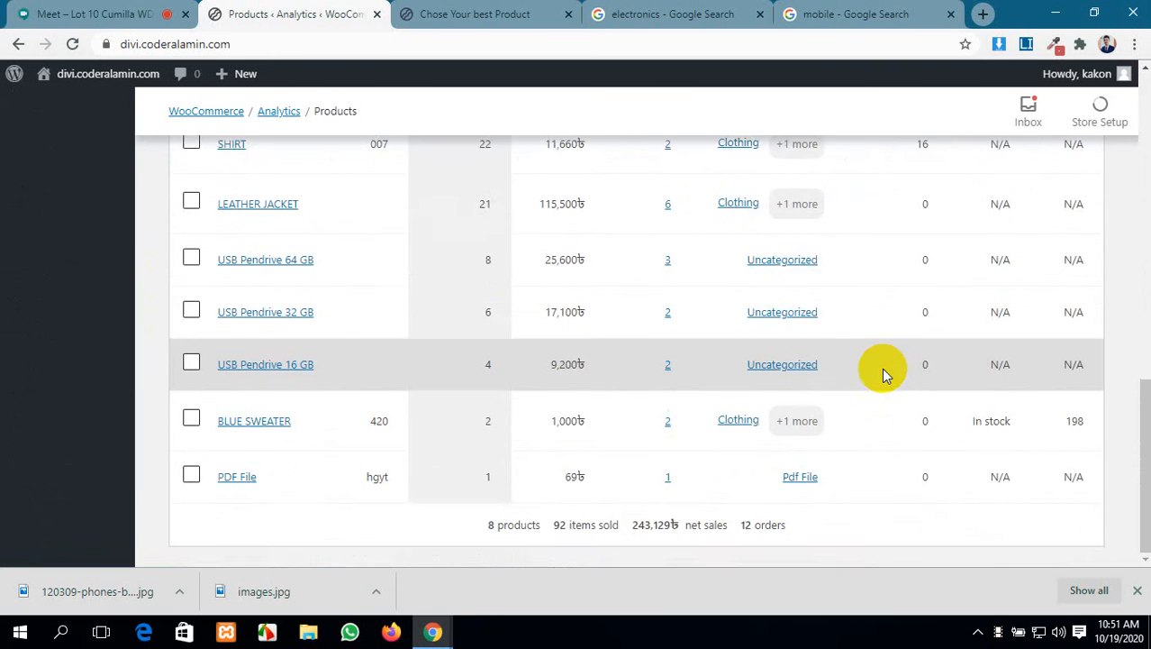
scroll(881, 371, "up", 3)
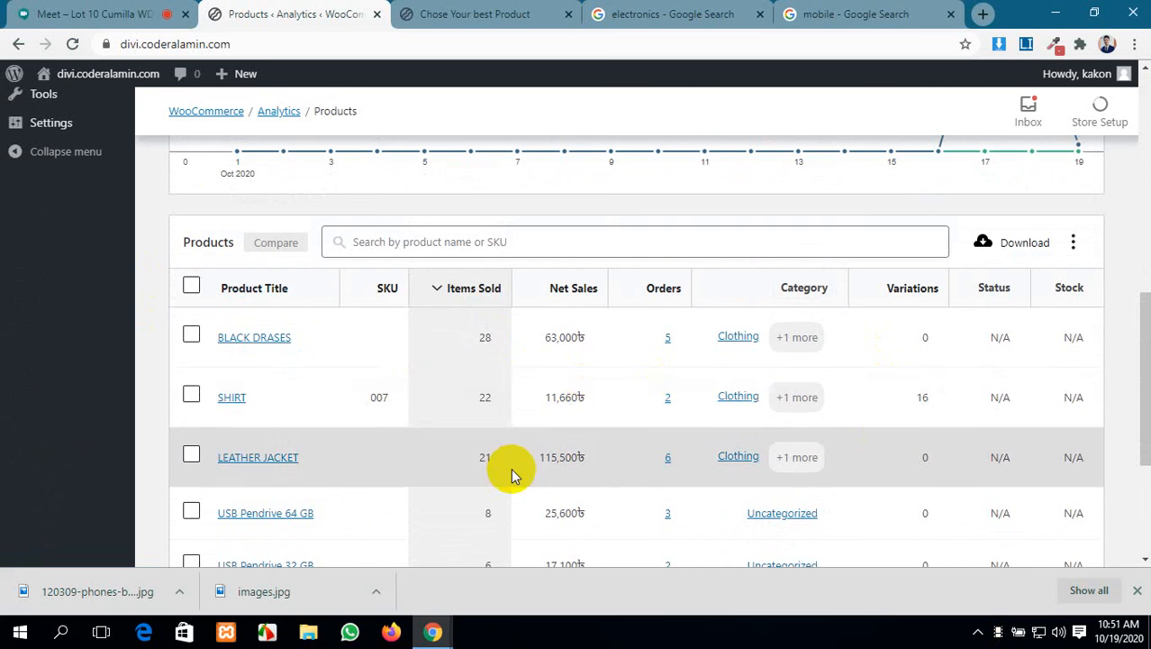
scroll(945, 416, "down", 3)
scroll(16, 376, "up", 7)
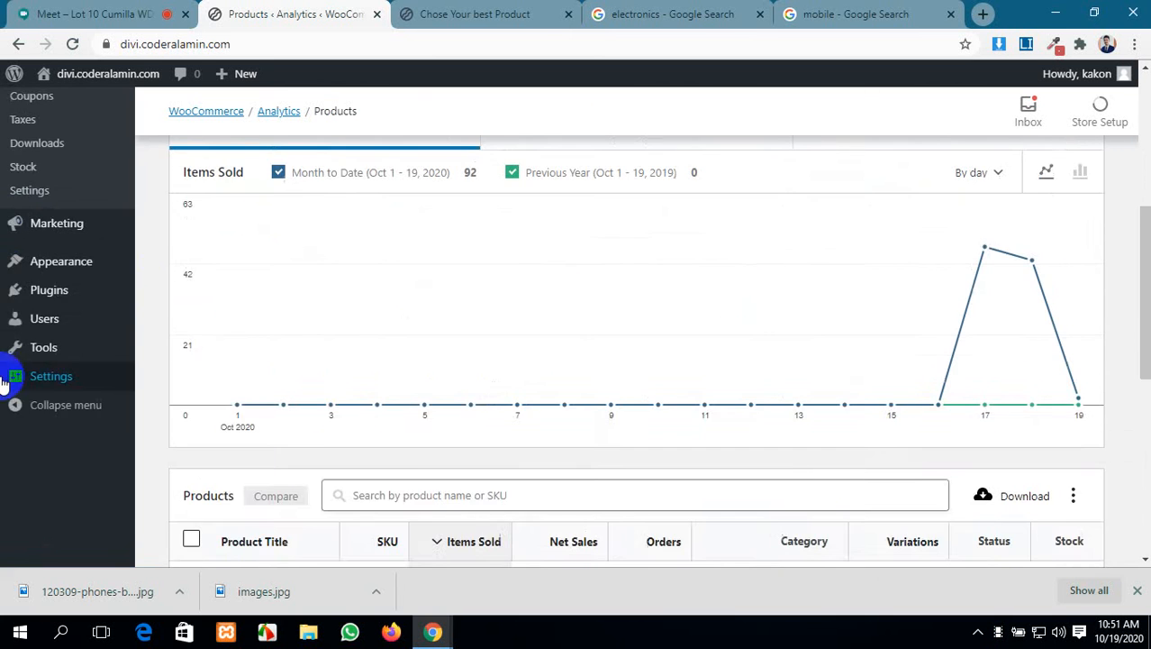
Open the Categories analytics report and review its items sold chart and the per-category sales table
scroll(15, 342, "up", 3)
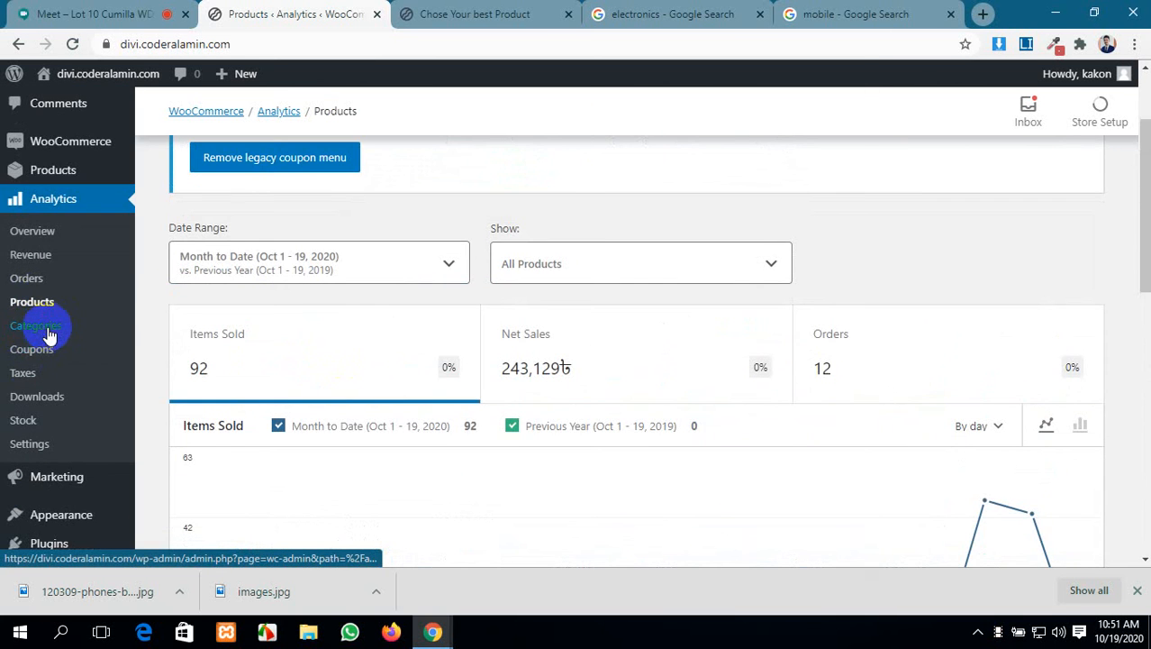
left_click(49, 335)
scroll(940, 436, "down", 5)
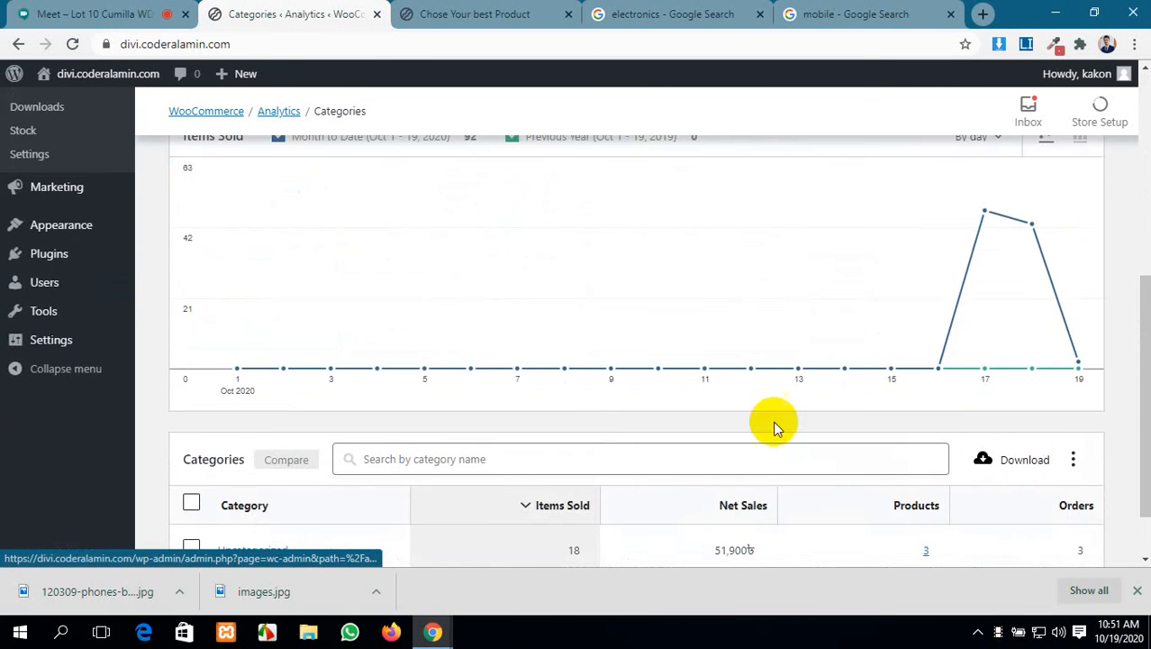
scroll(580, 424, "down", 1)
scroll(719, 420, "up", 5)
scroll(1013, 423, "down", 3)
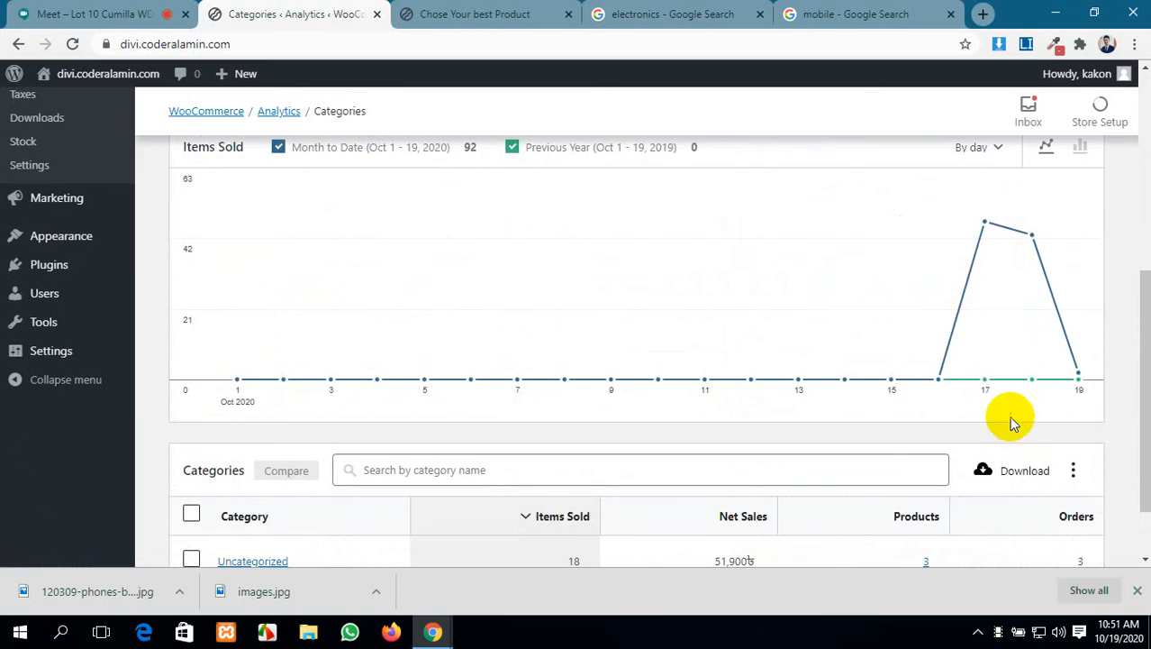
scroll(628, 439, "down", 2)
Open the Coupons analytics report and review its discounted orders, discount amount, chart and coupon table
scroll(271, 445, "up", 8)
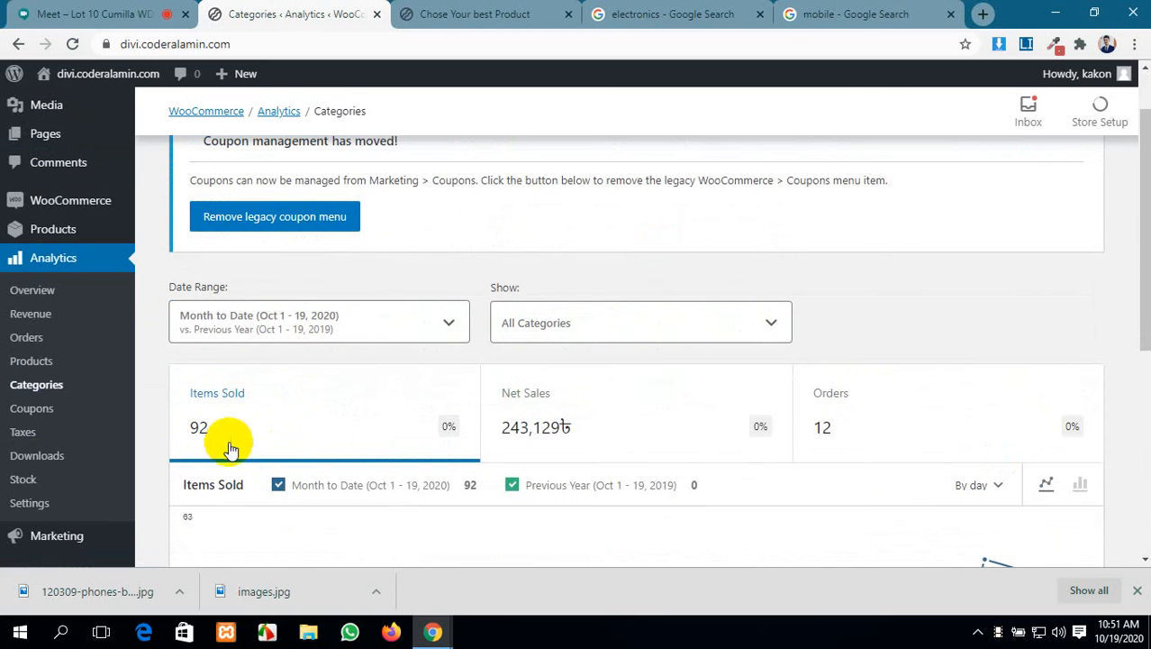
left_click(43, 413)
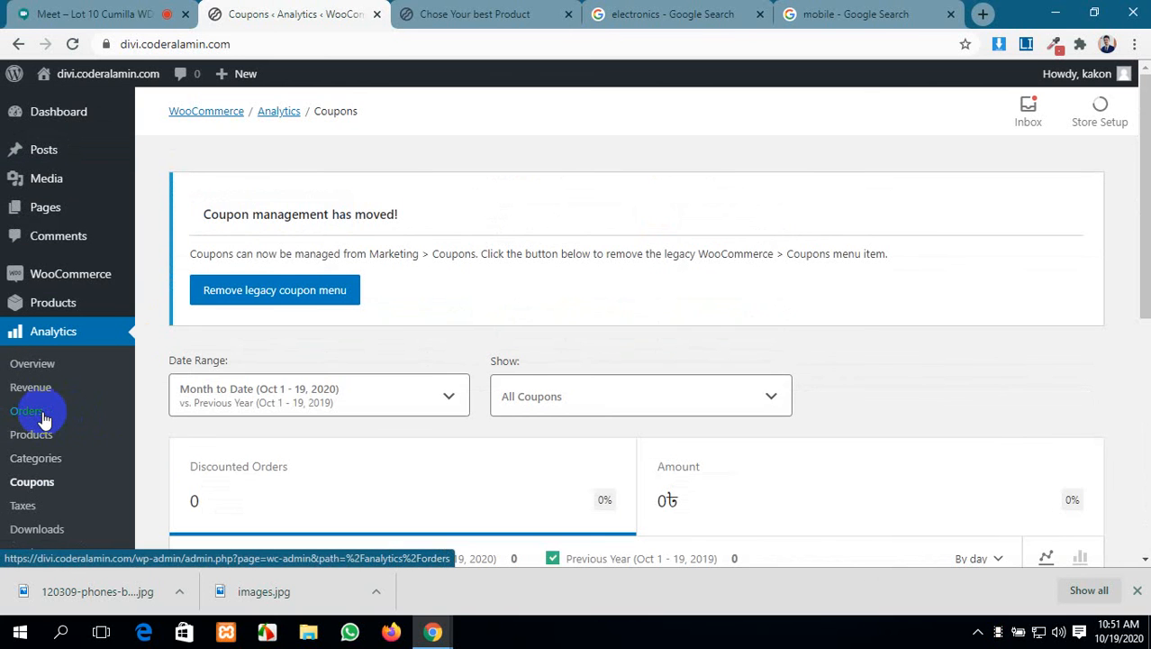
scroll(657, 397, "down", 5)
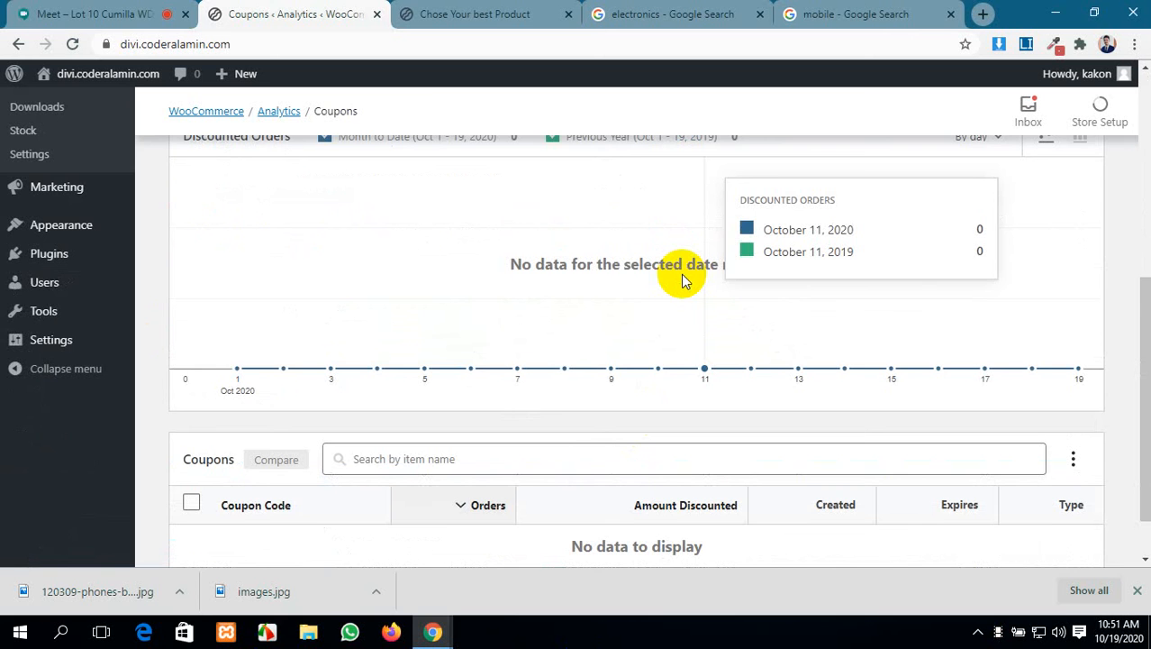
scroll(748, 359, "down", 1)
scroll(749, 359, "up", 3)
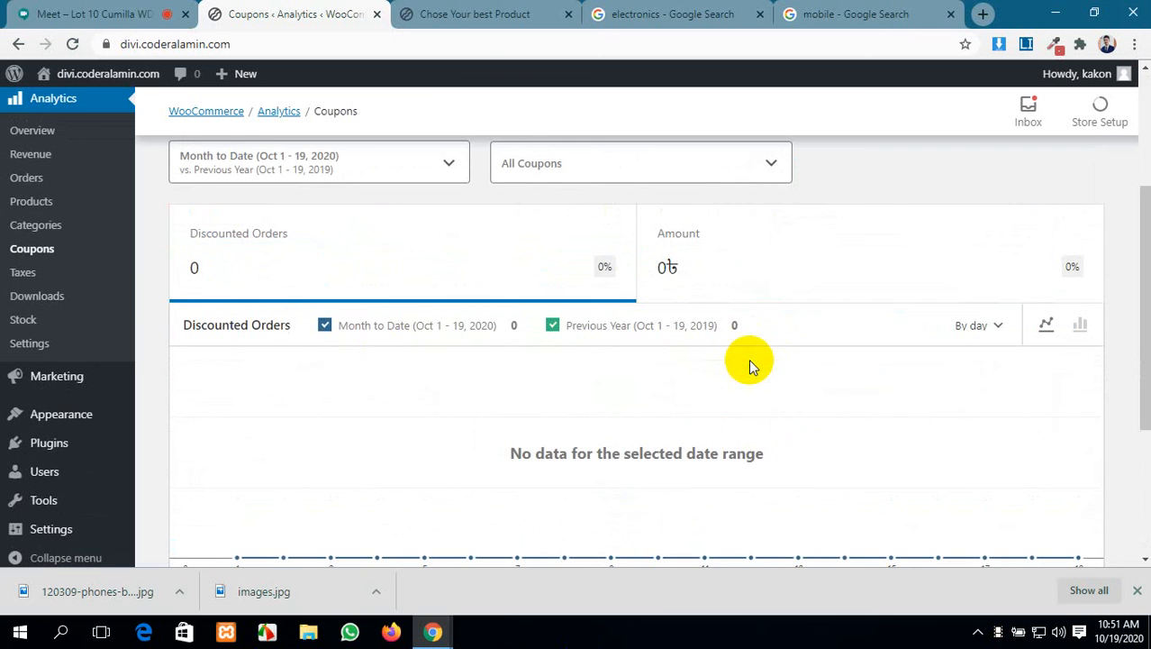
scroll(180, 306, "down", 1)
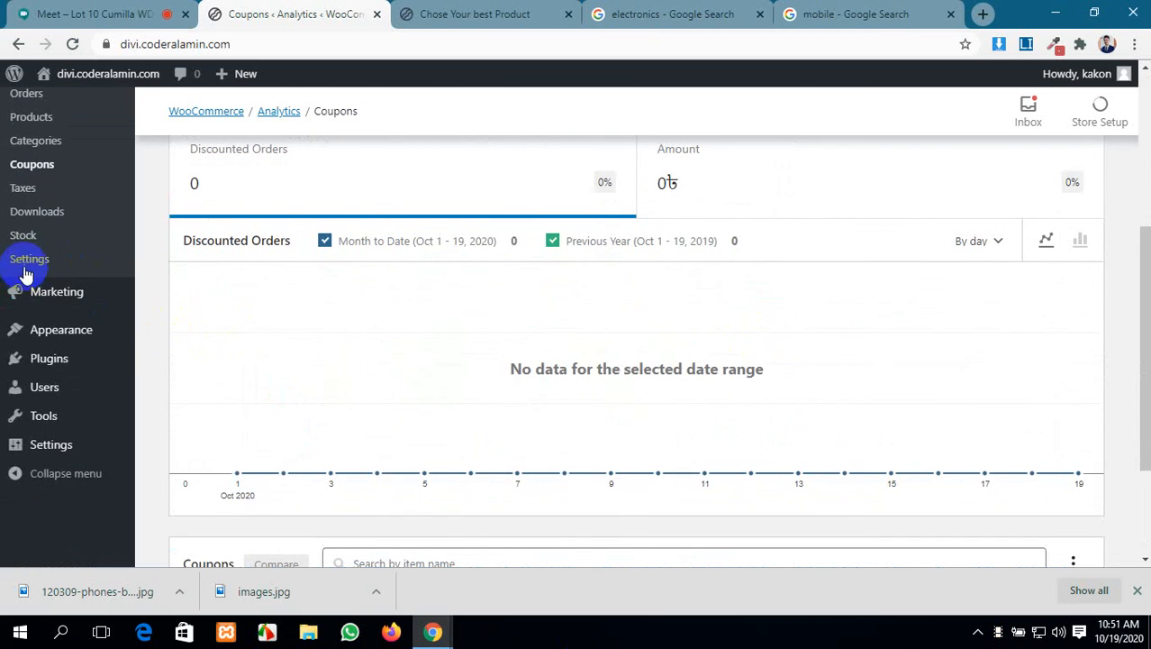
Open the Taxes analytics report and review its total, order and shipping tax figures for the month to date
left_click(22, 188)
scroll(583, 338, "down", 3)
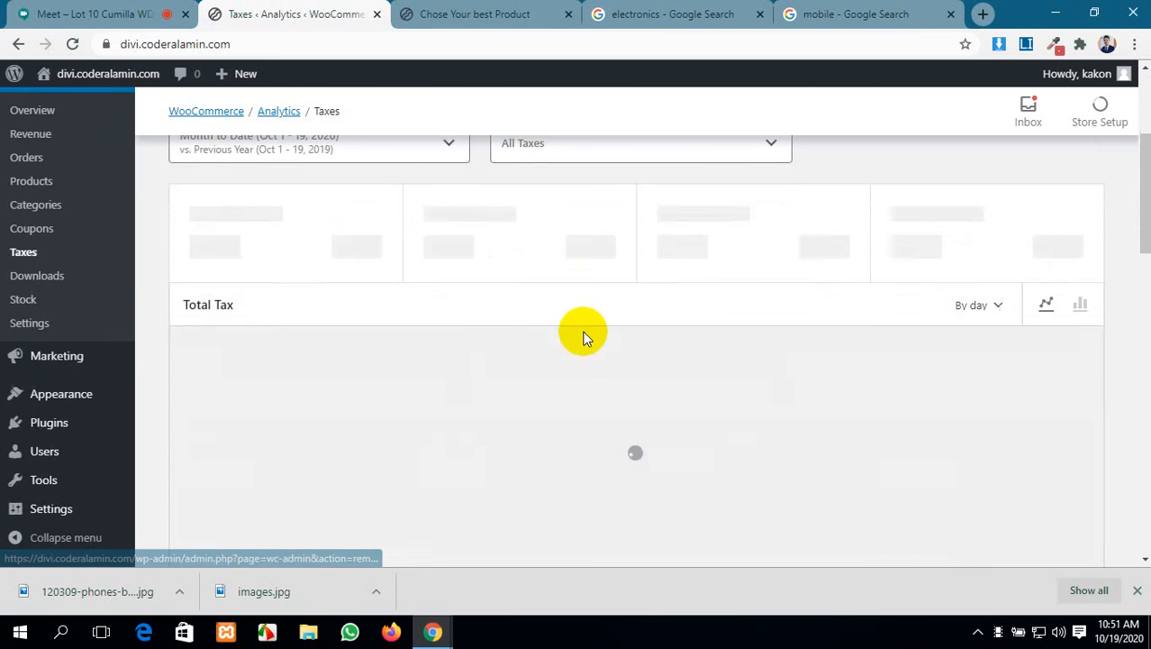
scroll(584, 335, "down", 1)
scroll(585, 338, "up", 2)
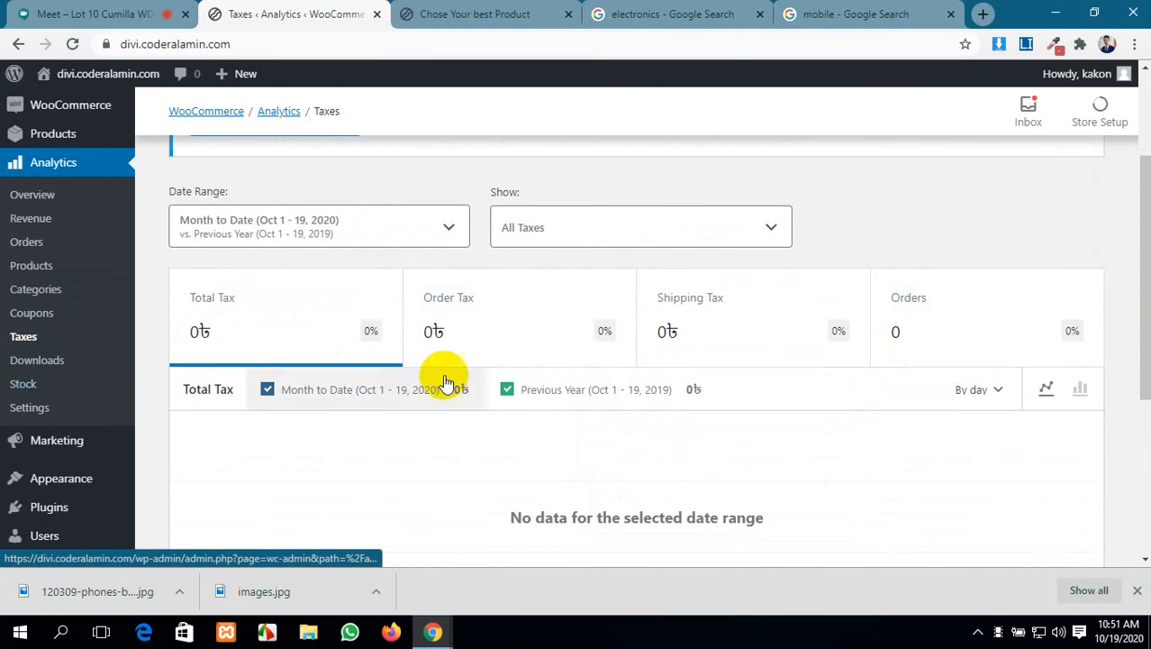
scroll(457, 368, "down", 4)
Open the Downloads analytics report and review its chart and the table of downloaded files
scroll(660, 383, "up", 5)
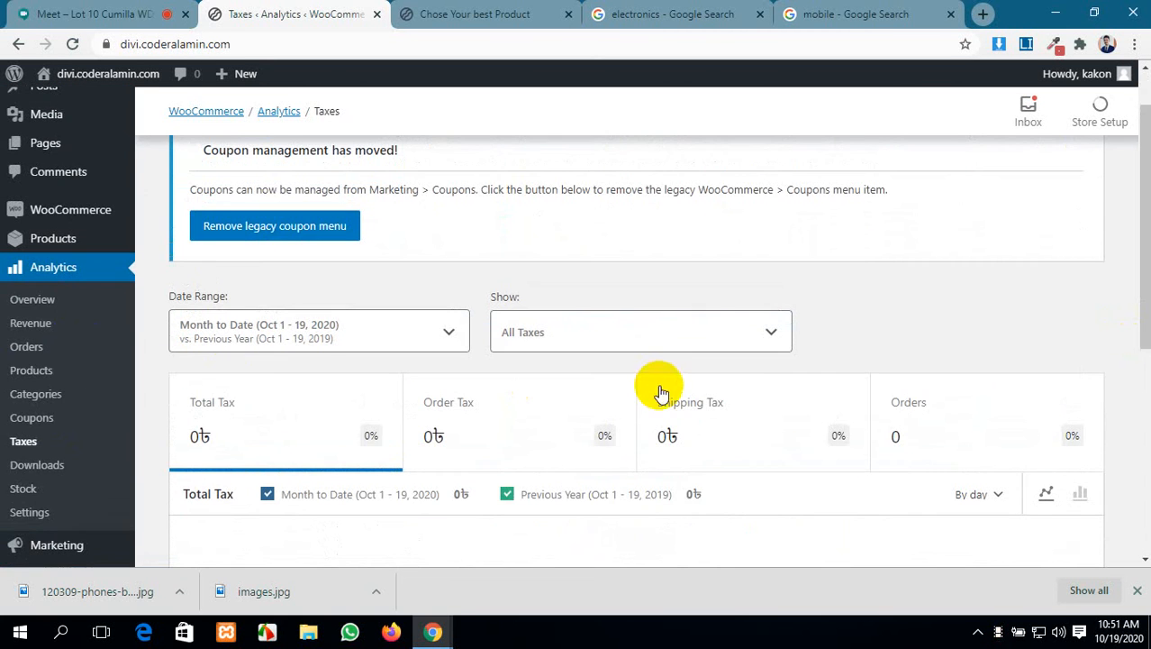
left_click(53, 467)
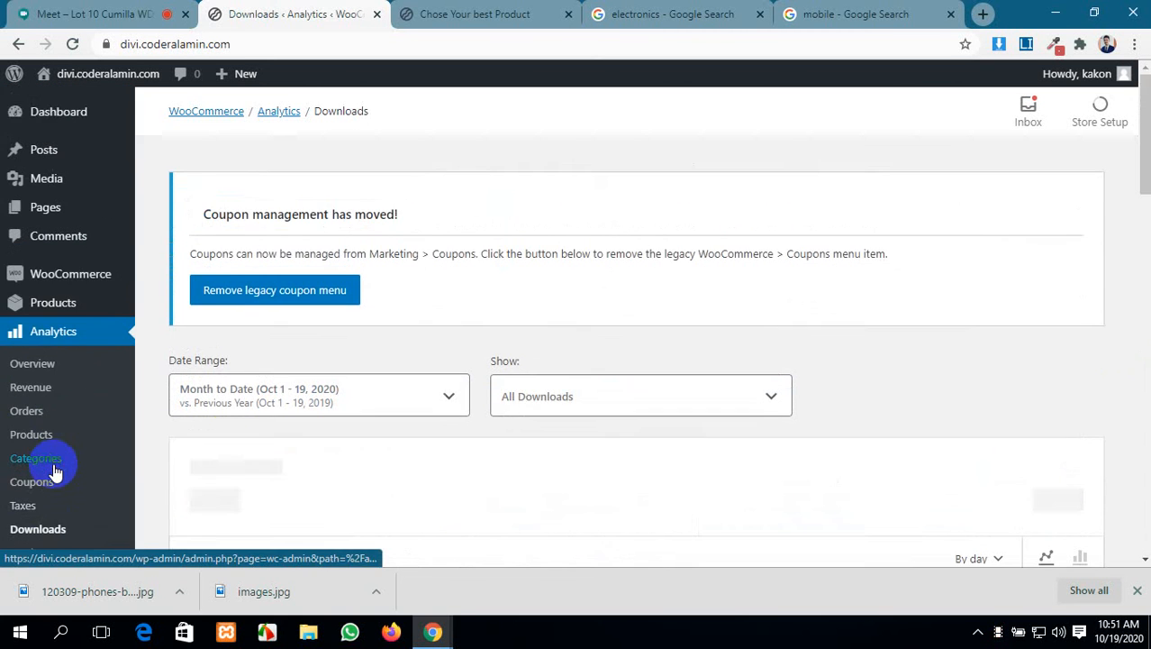
scroll(591, 444, "down", 3)
scroll(738, 424, "down", 3)
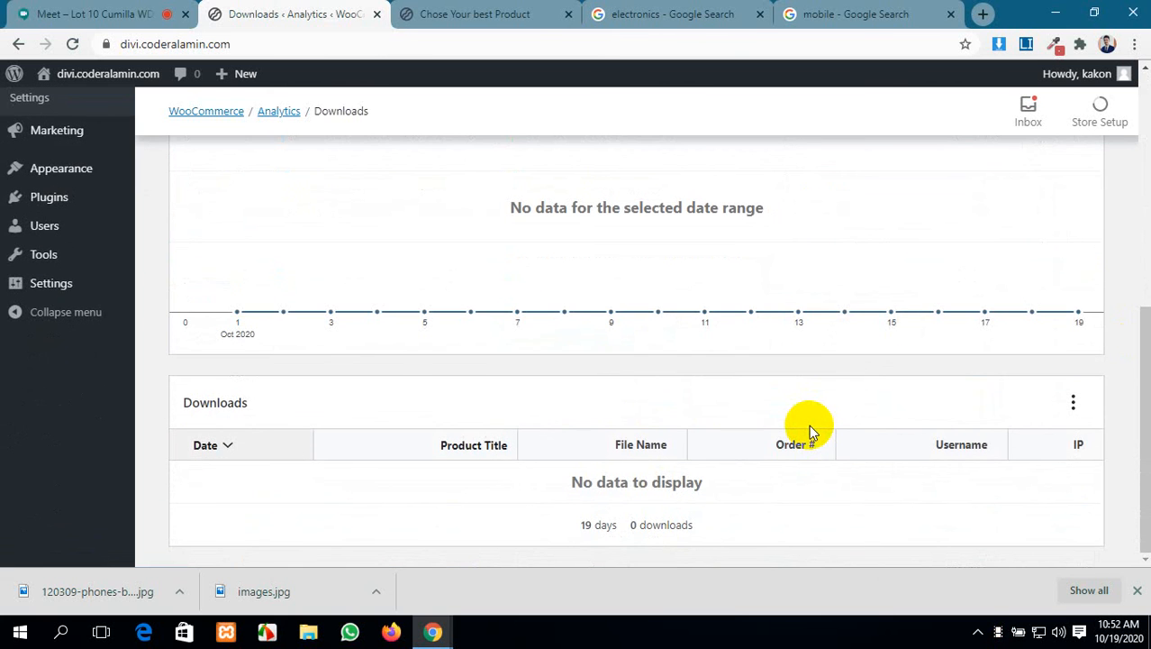
Open the Stock analytics report and review the SKU, status and stock quantity of the listed products and variations
scroll(809, 424, "up", 3)
mouse_move(15, 388)
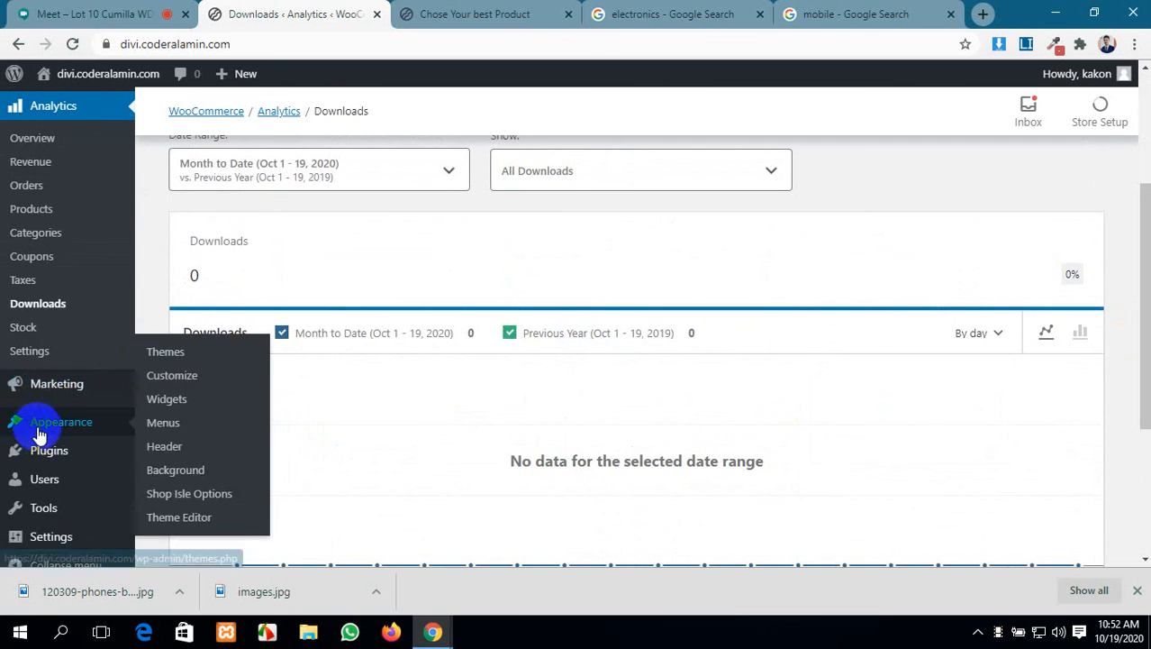
left_click(25, 335)
scroll(753, 419, "down", 5)
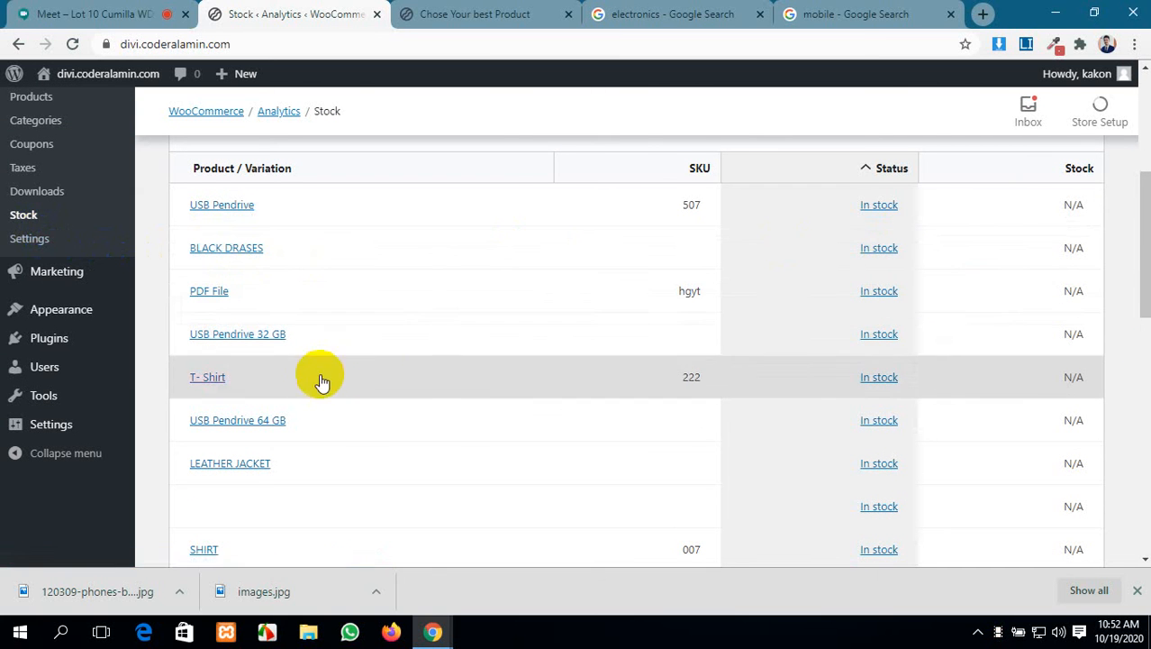
scroll(921, 361, "down", 1)
scroll(332, 370, "down", 8)
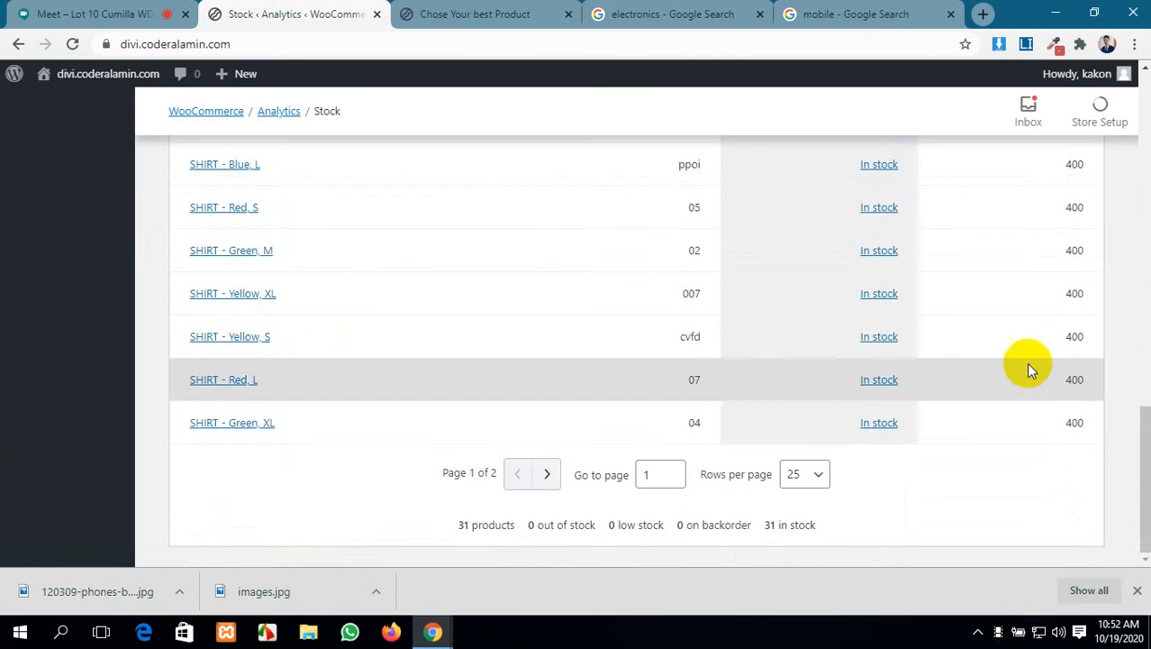
scroll(989, 349, "up", 7)
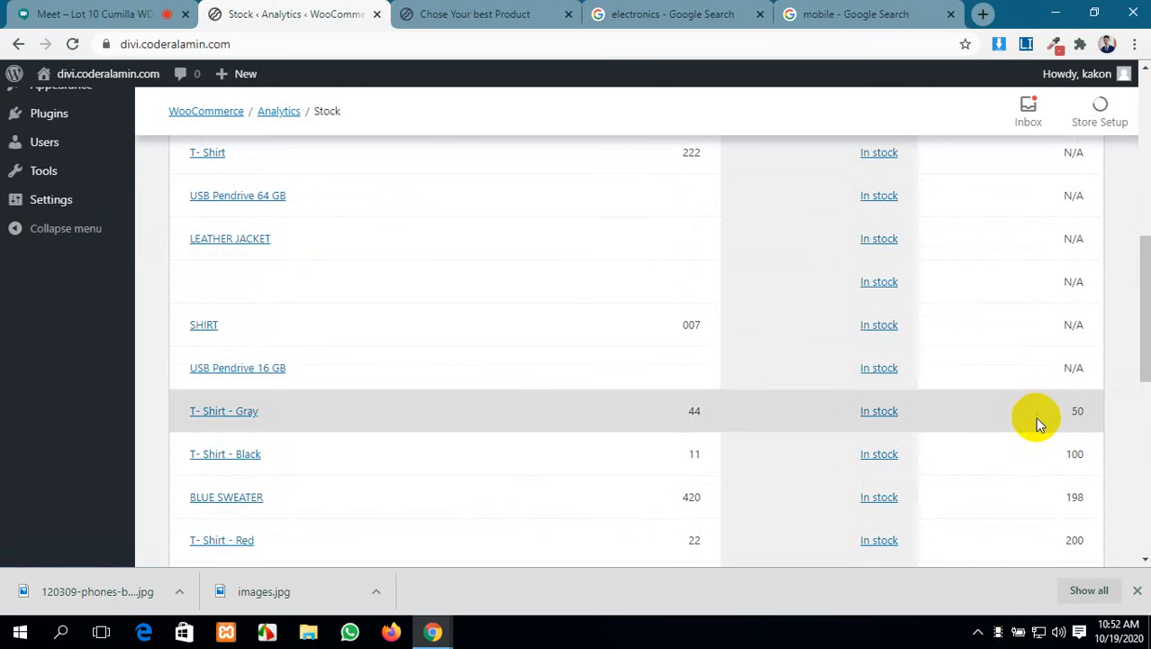
scroll(1036, 419, "up", 4)
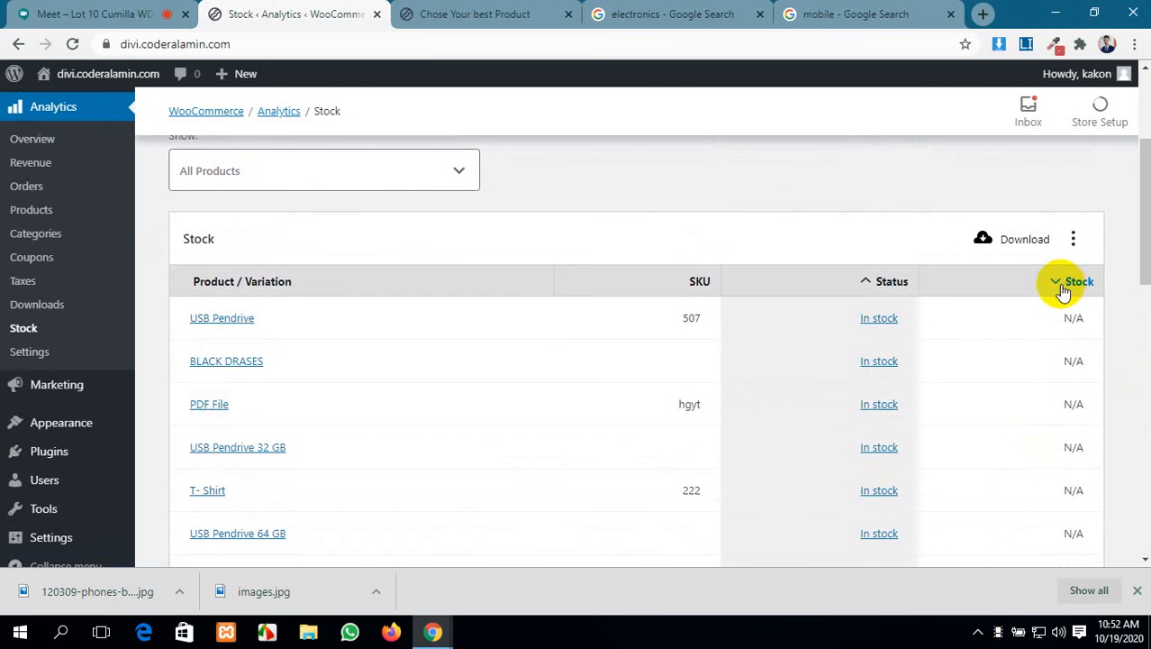
scroll(1068, 341, "down", 1)
scroll(1069, 344, "down", 8)
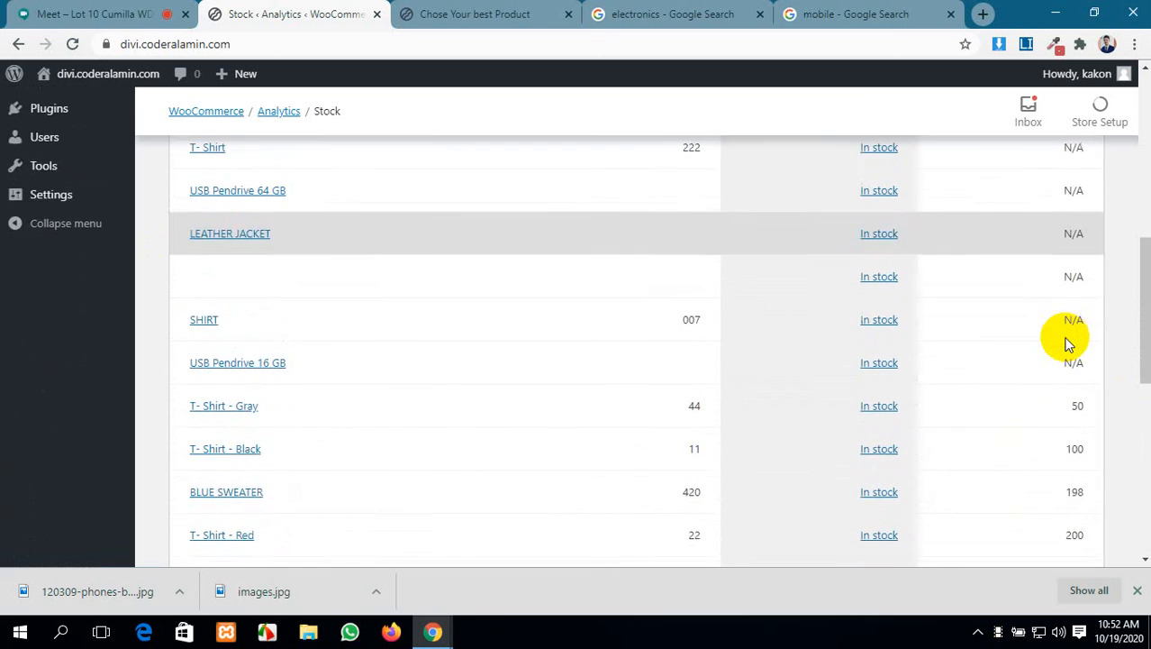
scroll(1069, 353, "down", 1)
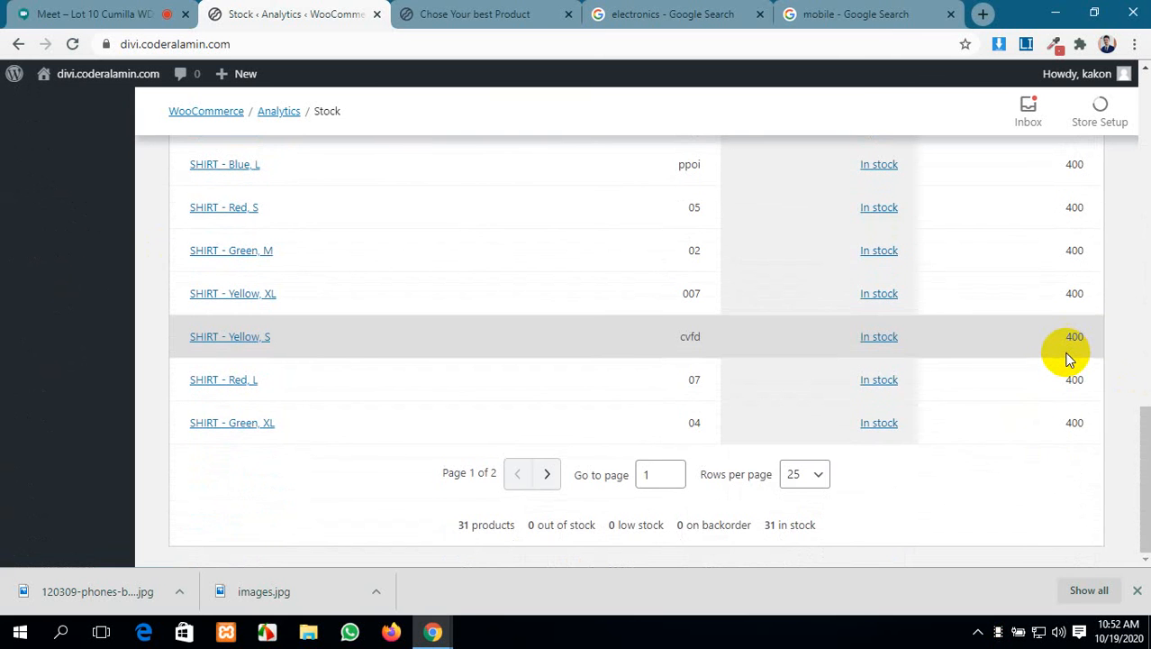
Open the WooCommerce Extensions page and skim through the offered extensions
scroll(1068, 358, "up", 15)
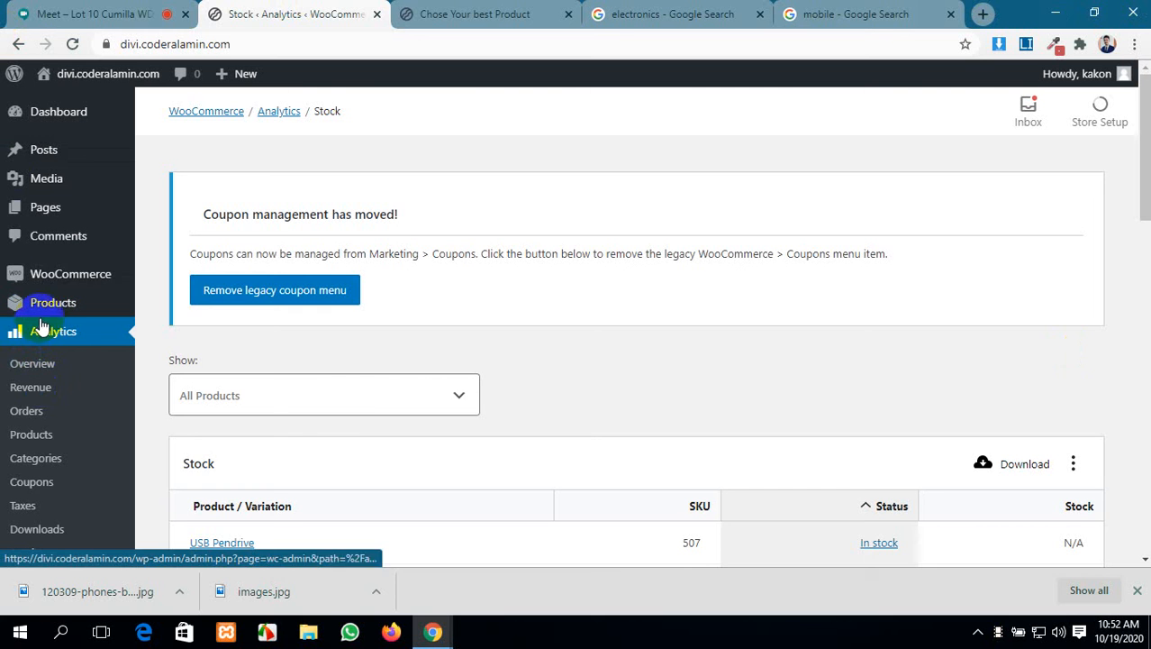
mouse_move(51, 275)
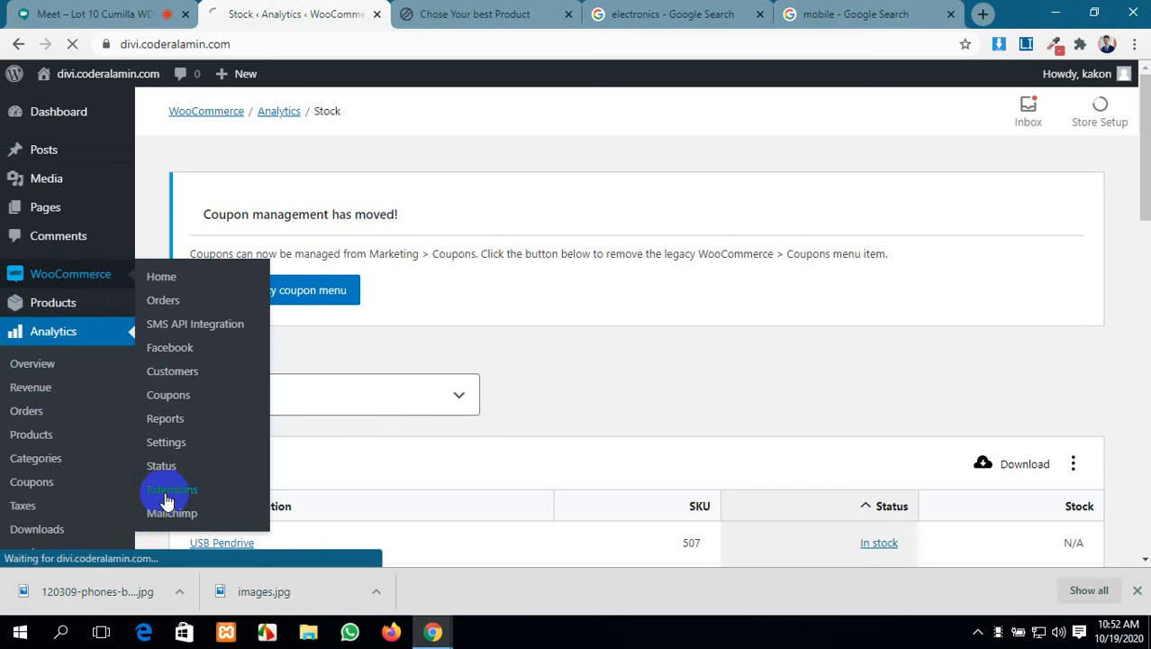
scroll(776, 517, "down", 3)
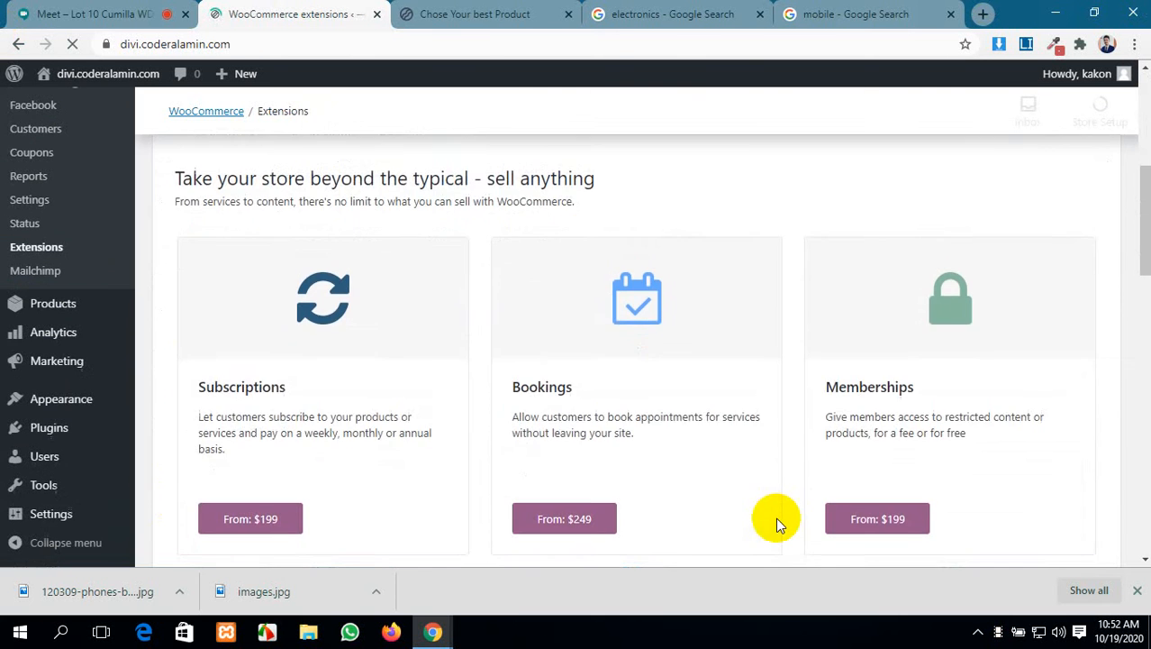
scroll(777, 516, "down", 5)
scroll(776, 516, "down", 1)
scroll(776, 515, "up", 5)
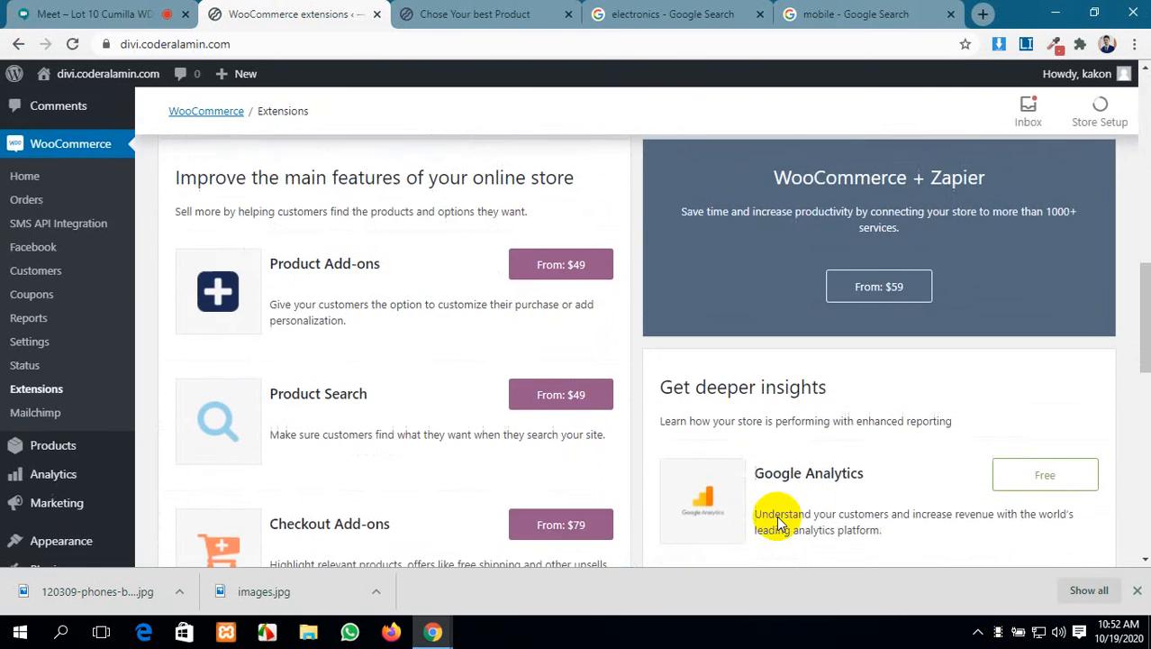
scroll(776, 515, "up", 2)
scroll(302, 487, "down", 1)
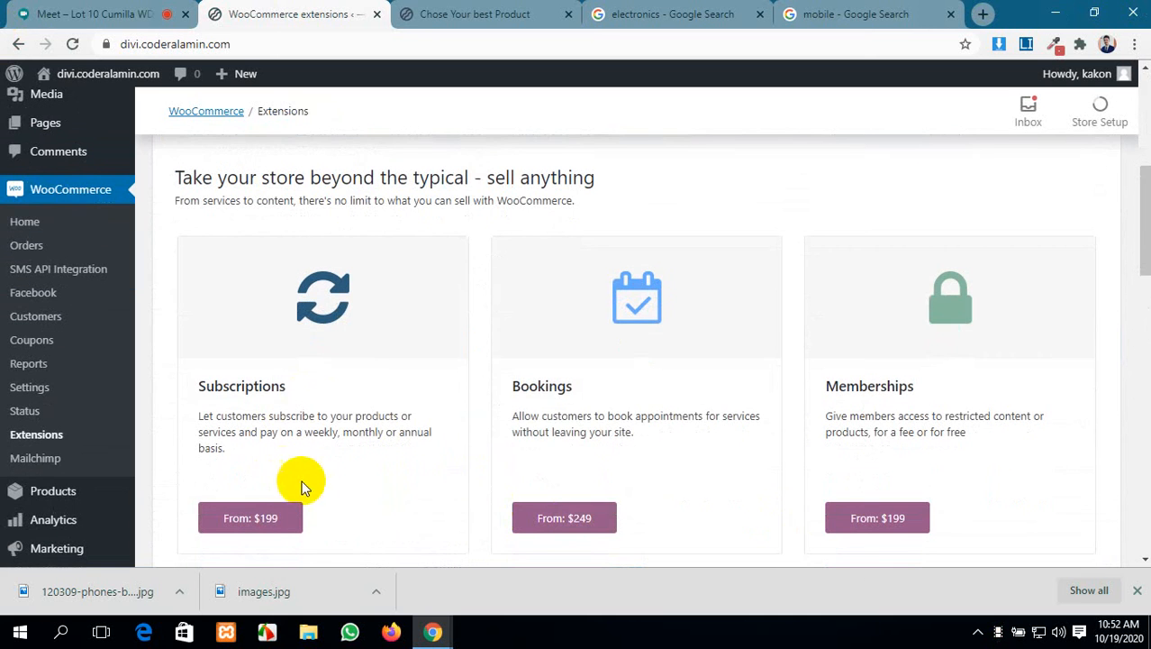
Examine the Bookings and Memberships offers, the online store add-ons and the reporting extensions with their prices
left_click_drag(569, 415, 472, 397)
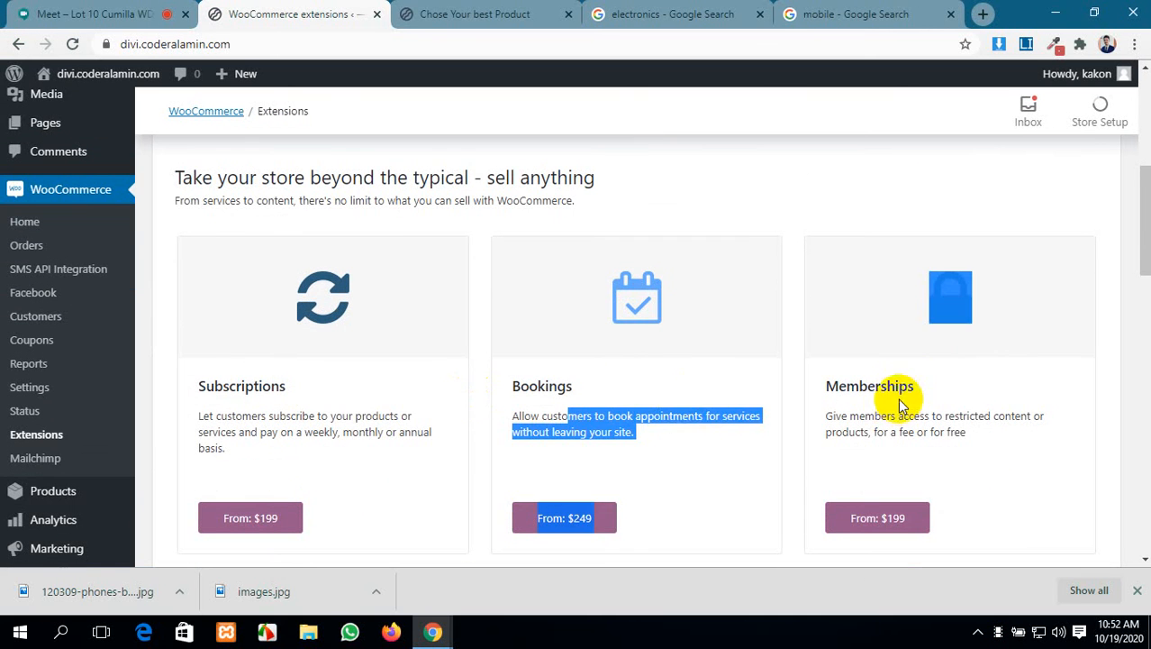
left_click(933, 388)
scroll(521, 447, "down", 2)
scroll(780, 398, "up", 1)
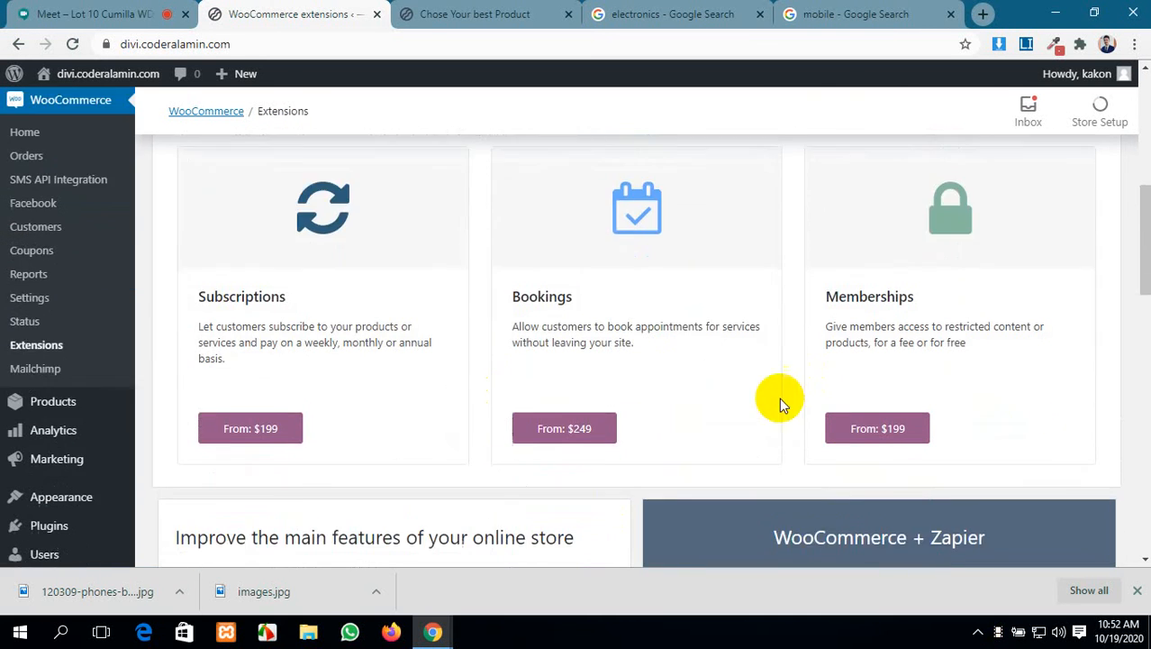
scroll(779, 397, "down", 2)
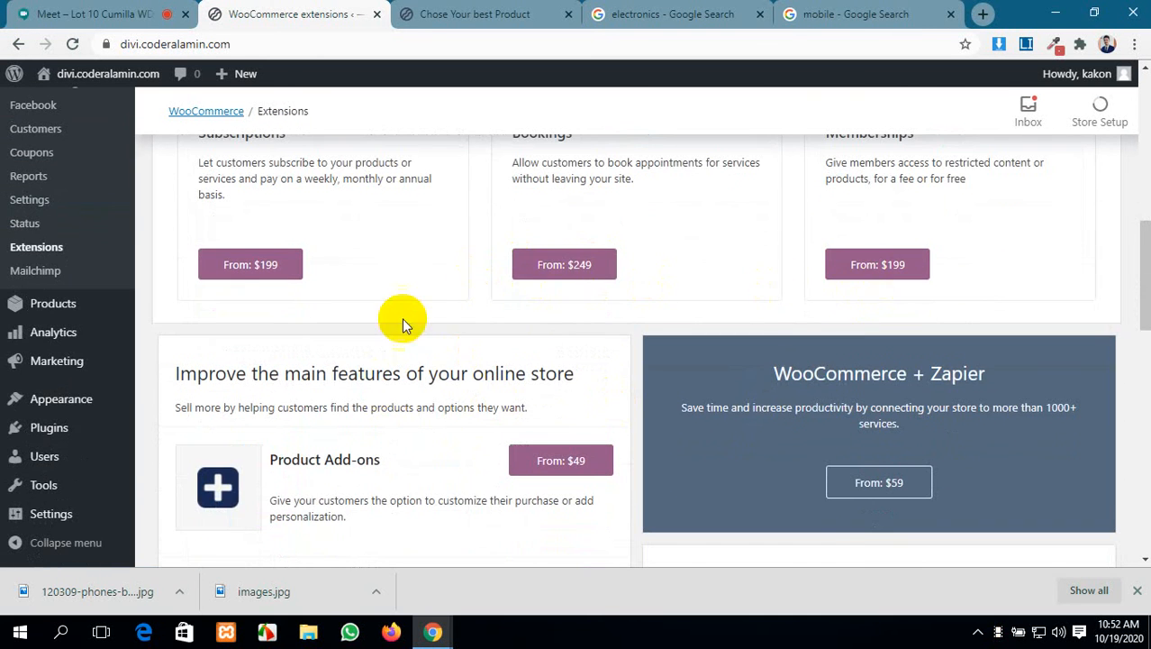
scroll(402, 321, "down", 3)
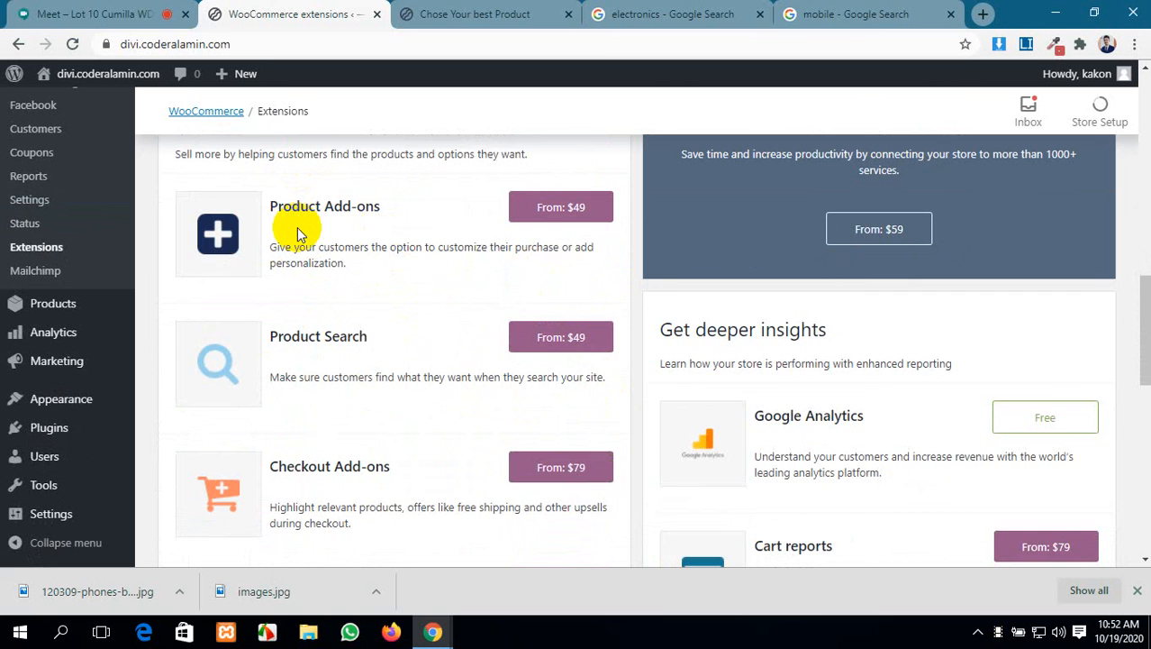
scroll(306, 239, "down", 2)
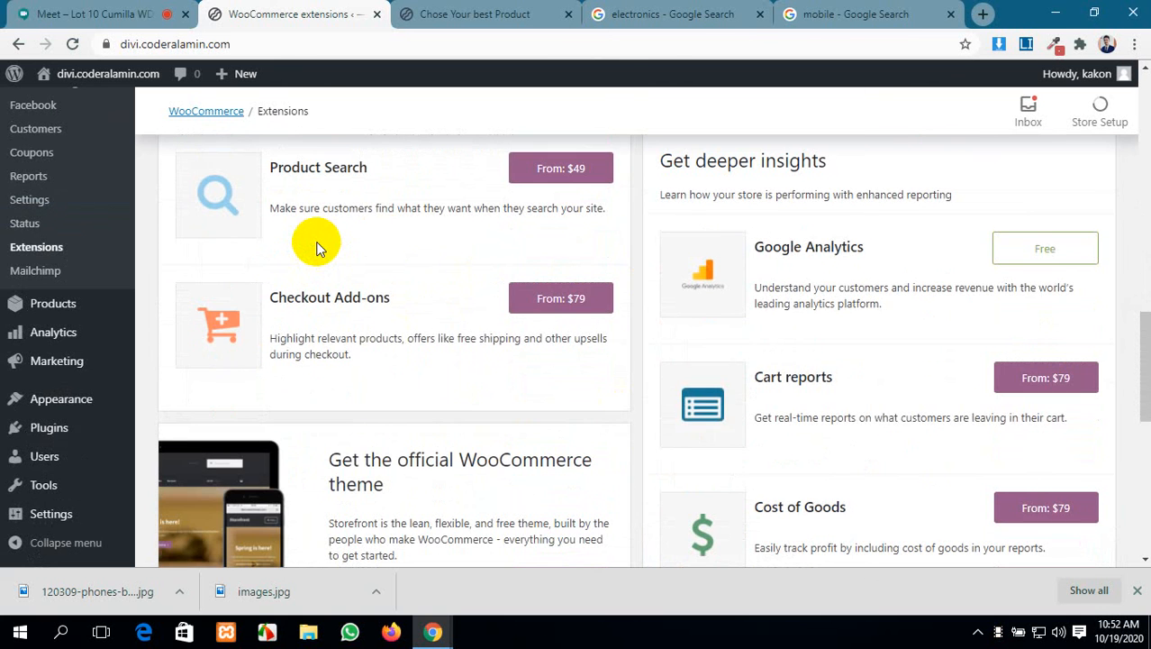
Review the Storefront theme offer and the extensions for promoting products and increasing sales, and dismiss the browser's downloads bar
scroll(315, 249, "down", 3)
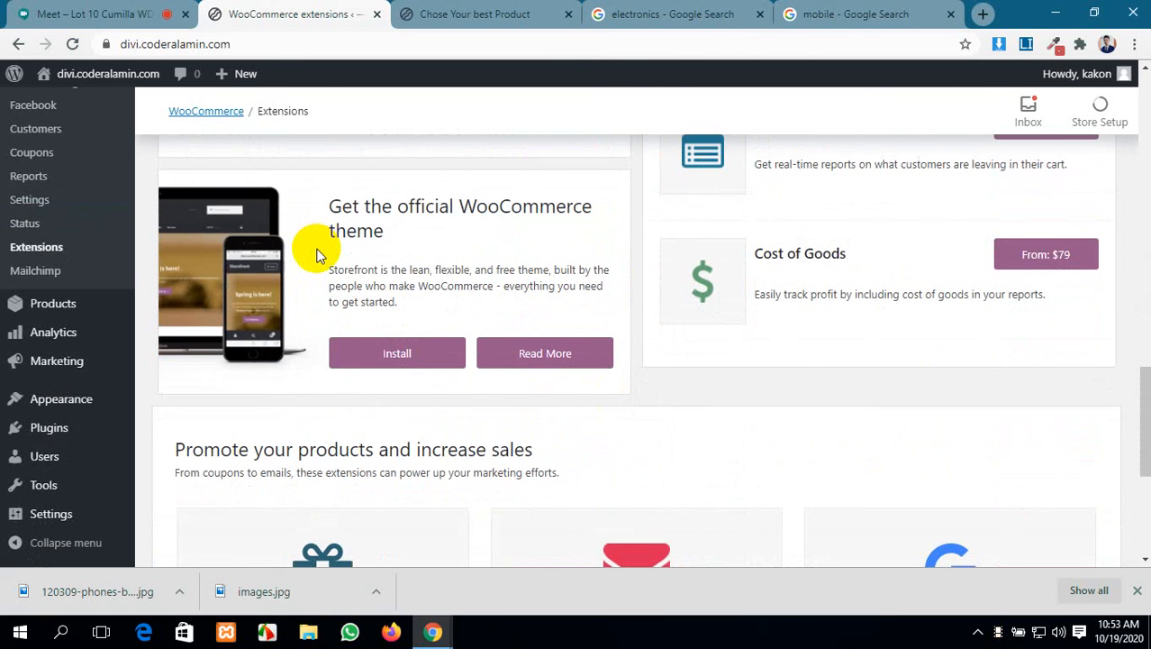
scroll(317, 254, "down", 4)
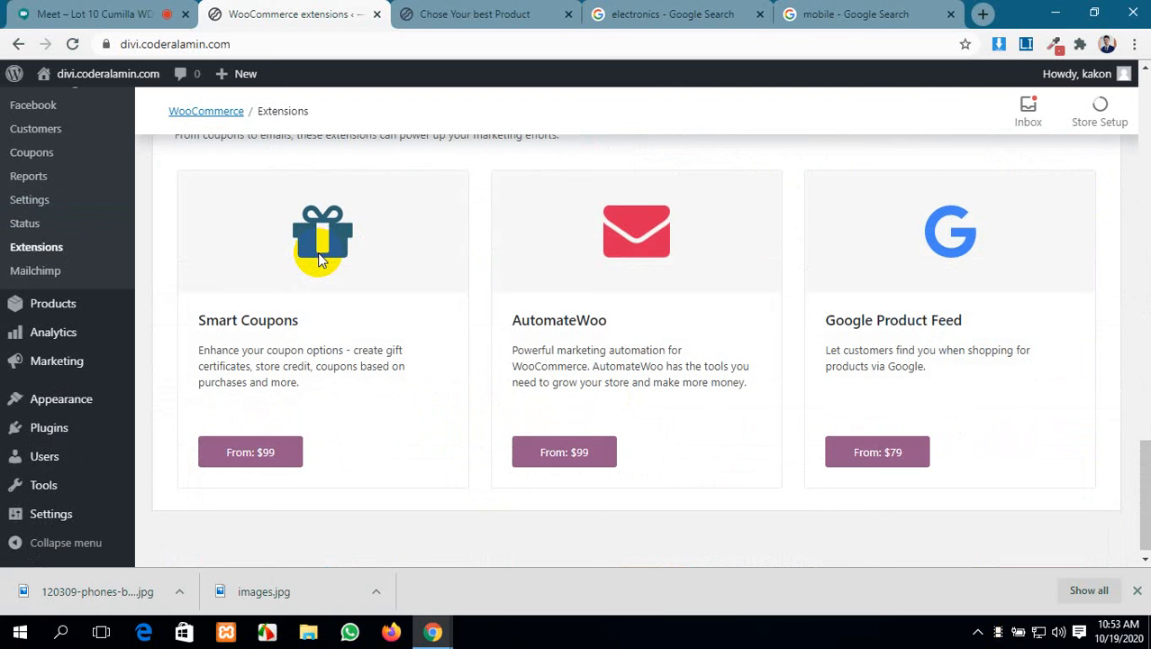
scroll(365, 314, "up", 1)
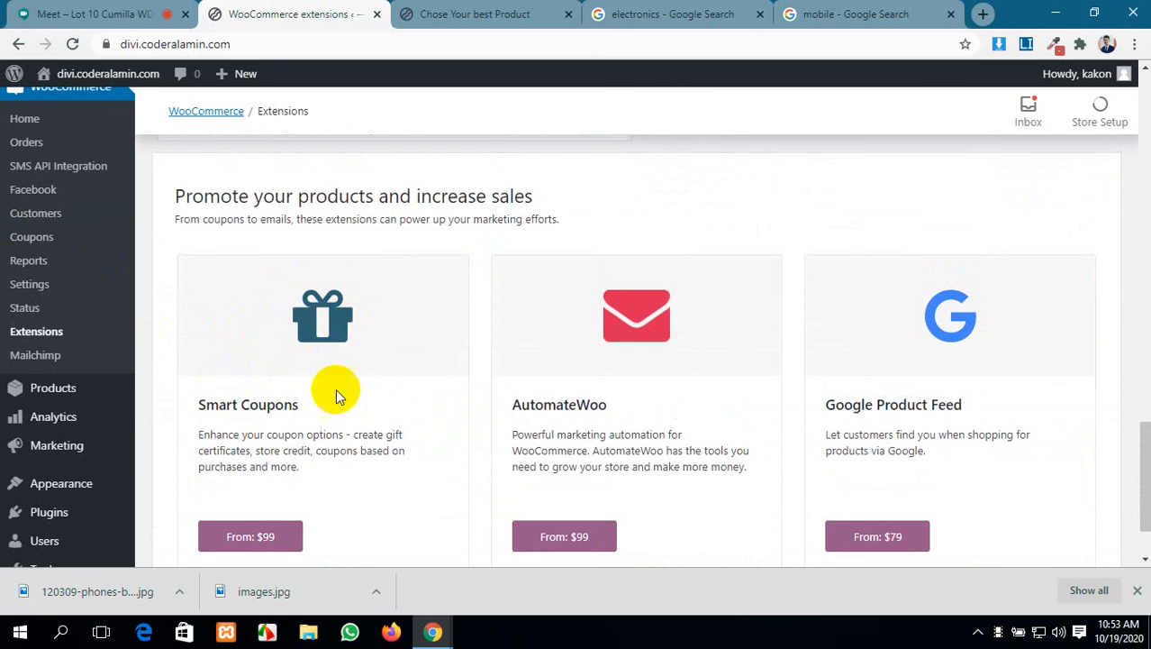
scroll(315, 391, "down", 1)
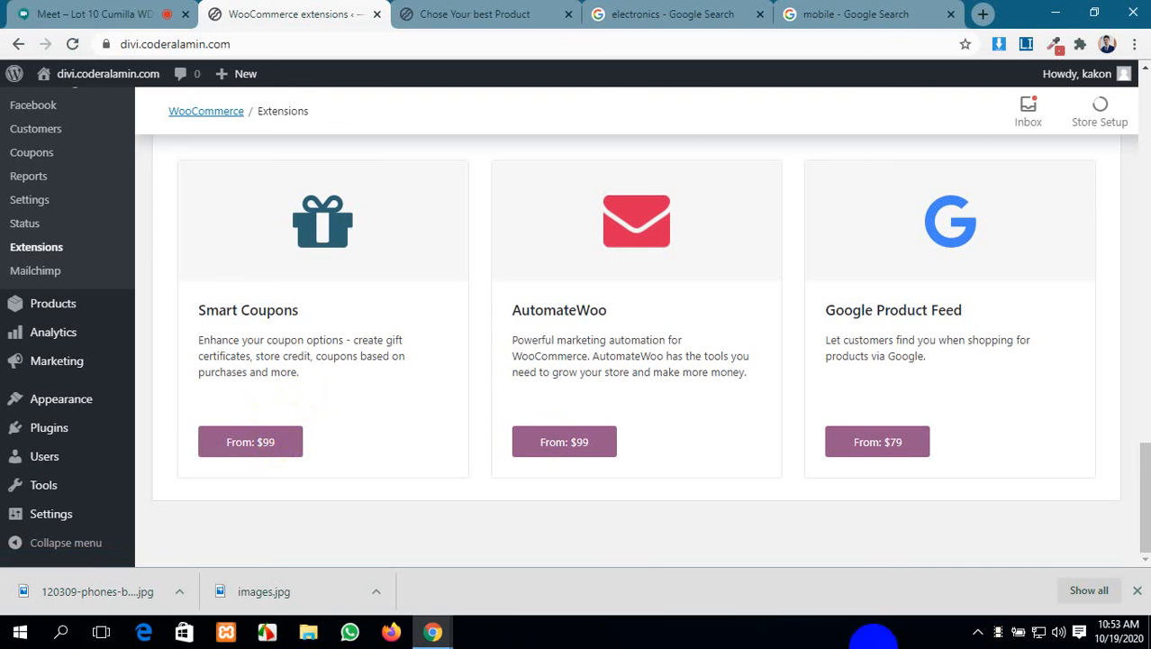
left_click(1137, 591)
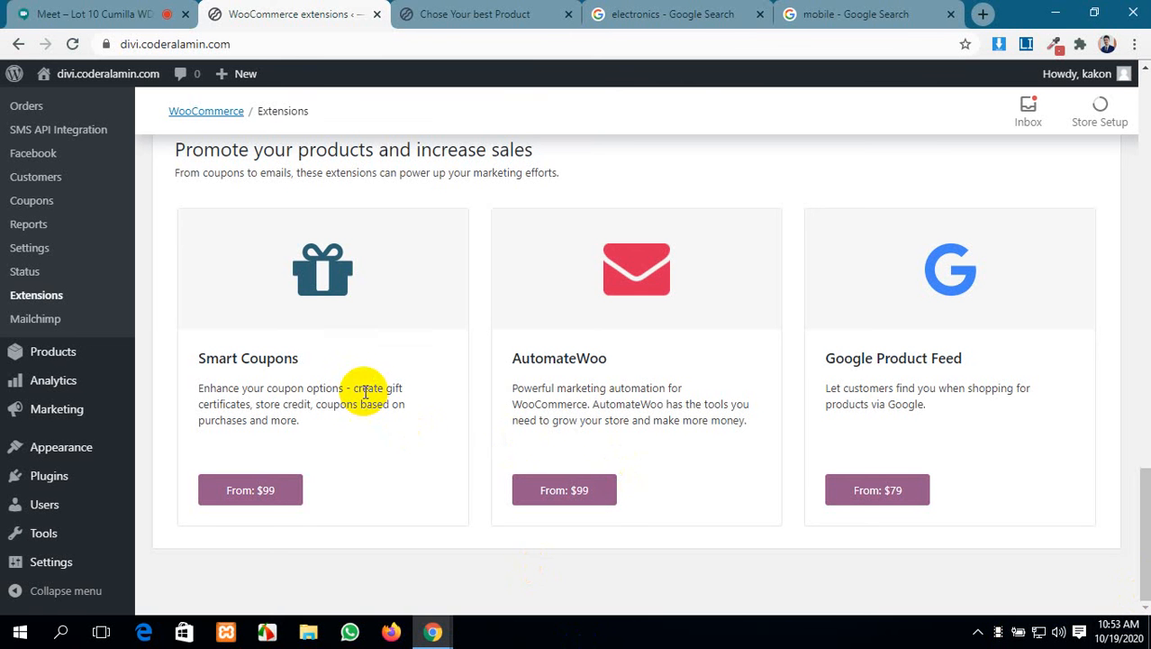
Leave the Extensions page and open the WordPress Dashboard
scroll(364, 392, "up", 15)
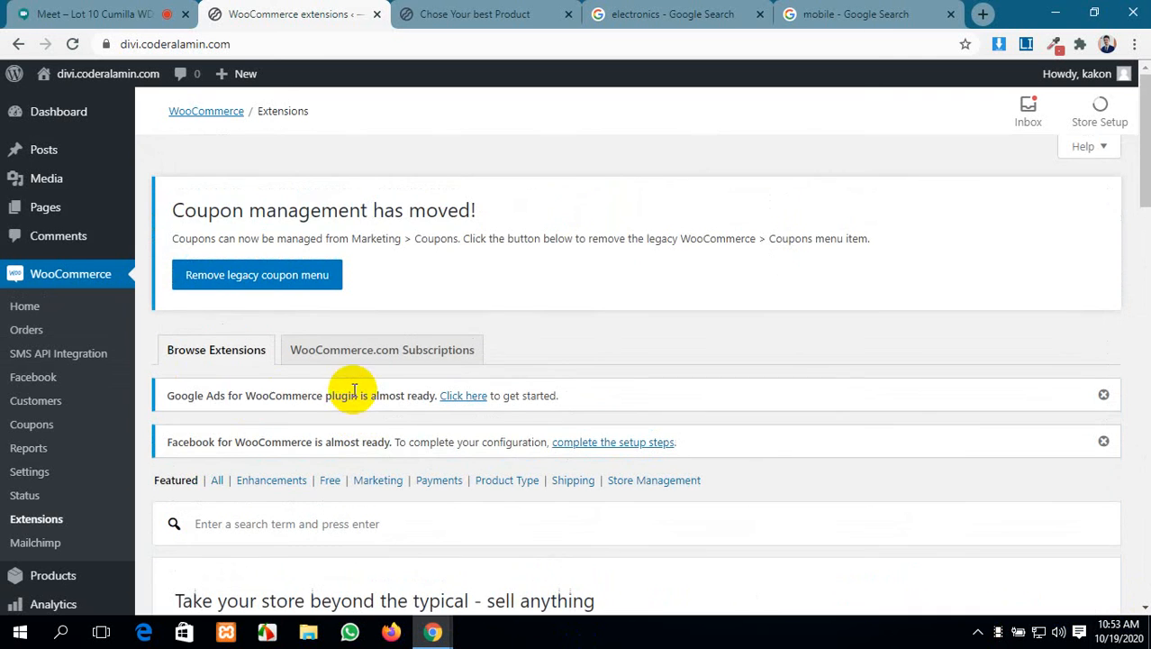
scroll(31, 377, "down", 3)
mouse_move(40, 351)
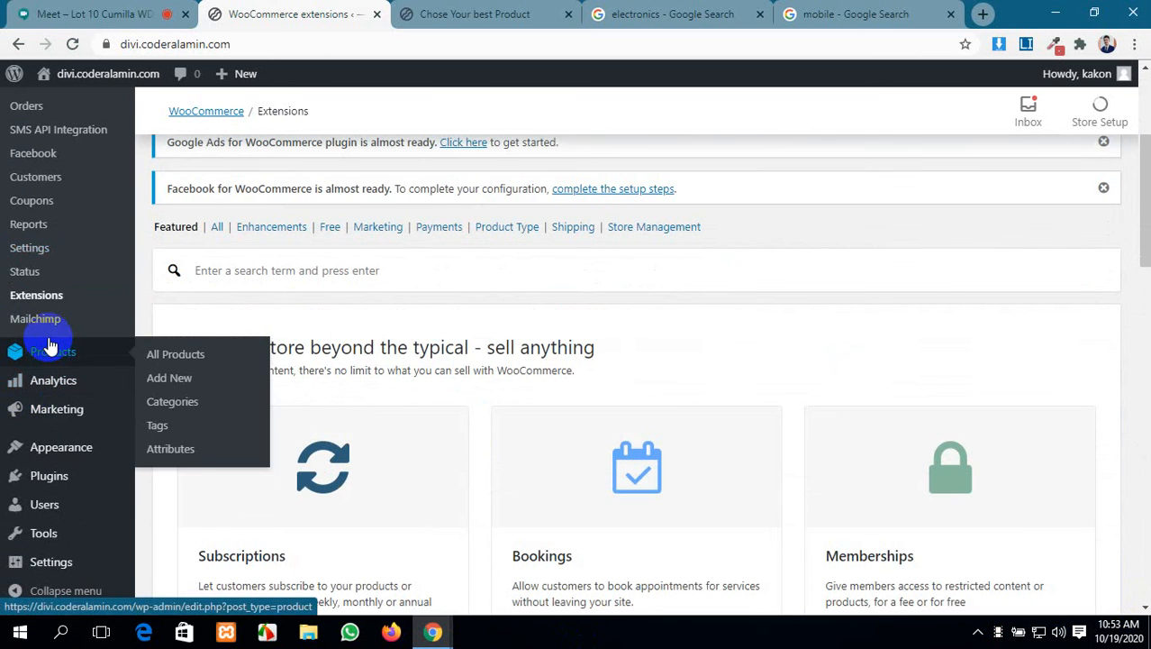
scroll(54, 208, "up", 3)
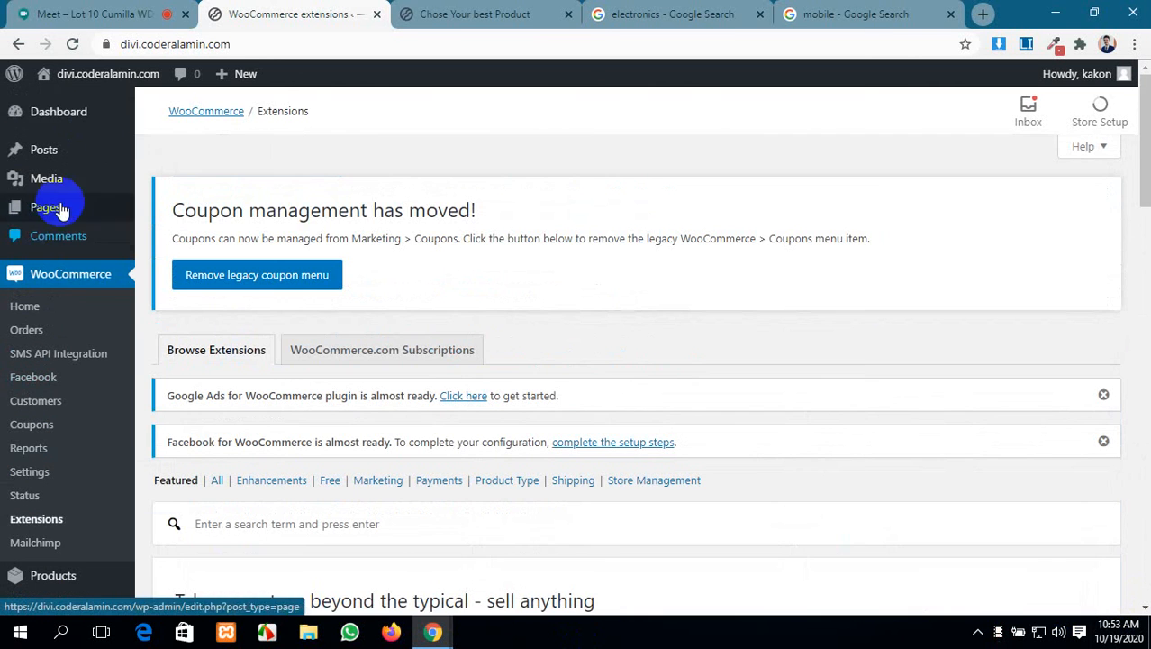
left_click(87, 120)
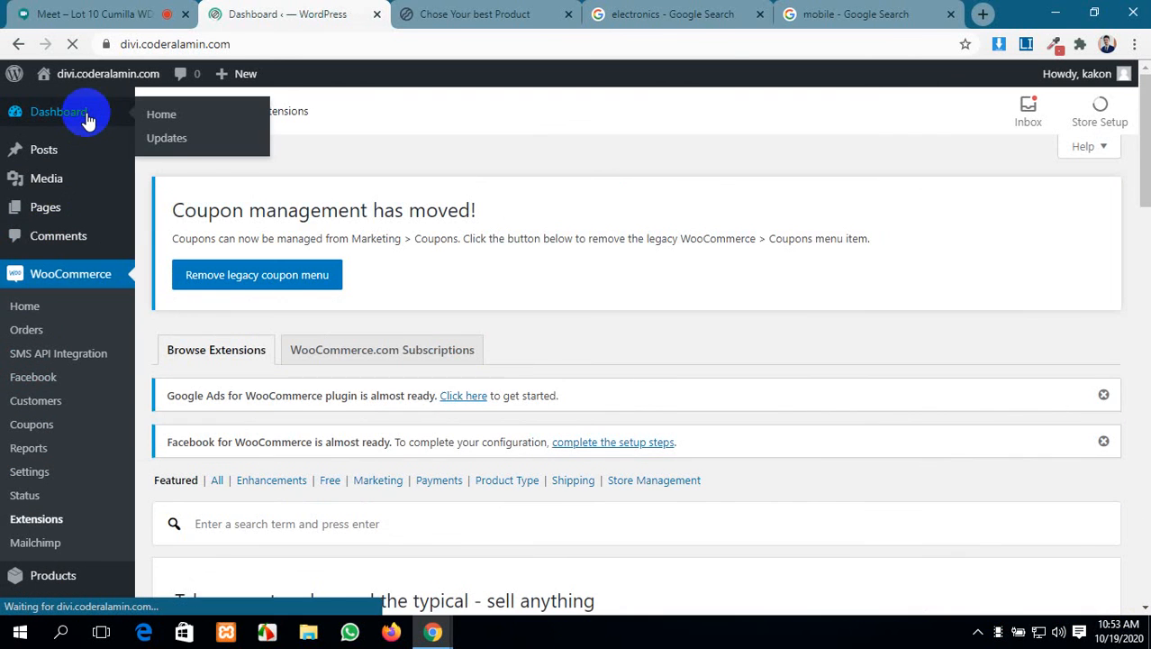